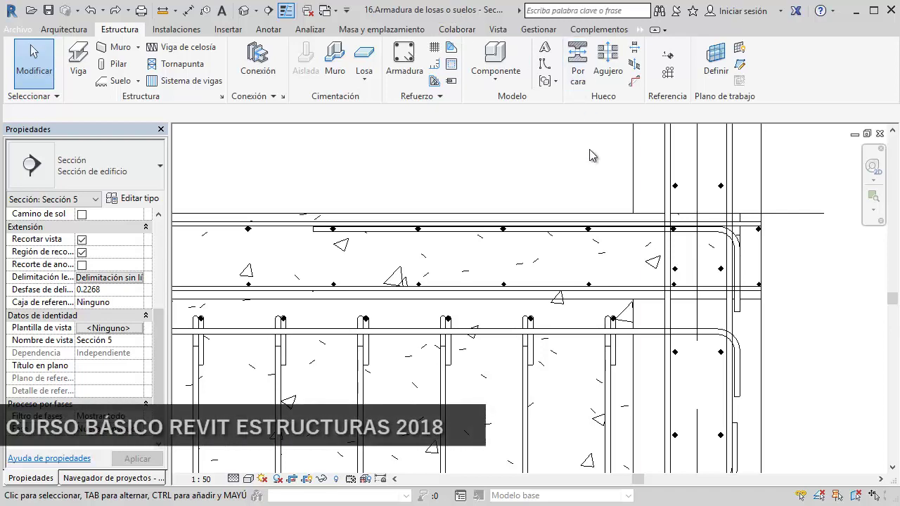
# Check the upper slab's area reinforcement, dismiss the save reminder and close the 3D view
pyautogui.click(248, 262)
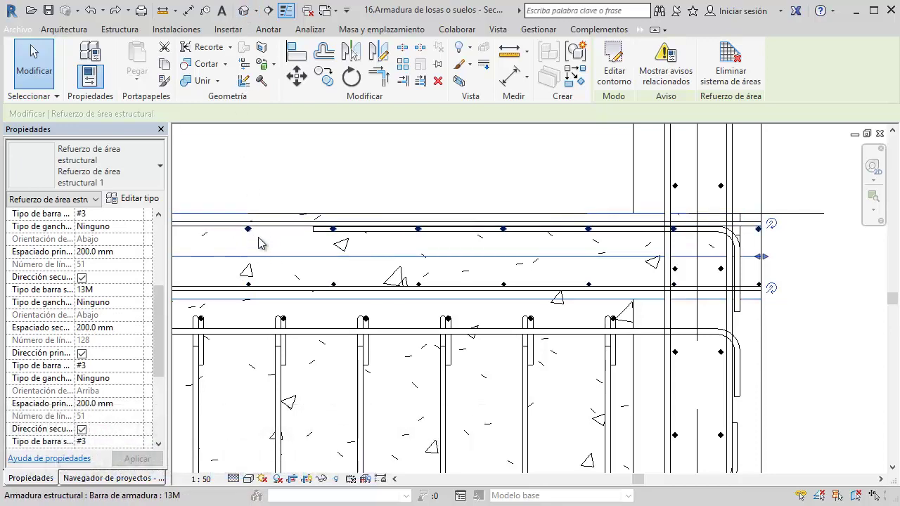
pyautogui.click(267, 178)
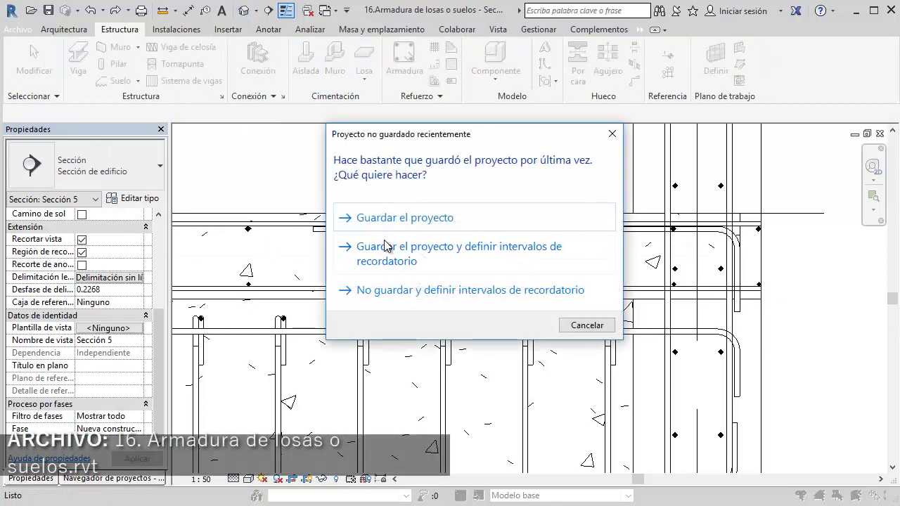
pyautogui.click(612, 134)
pyautogui.scroll(3, 692, 270)
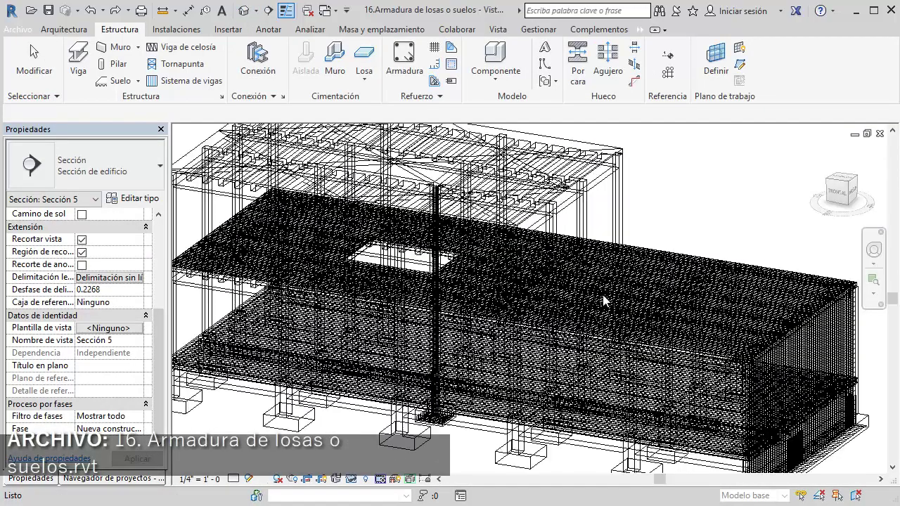
pyautogui.click(880, 134)
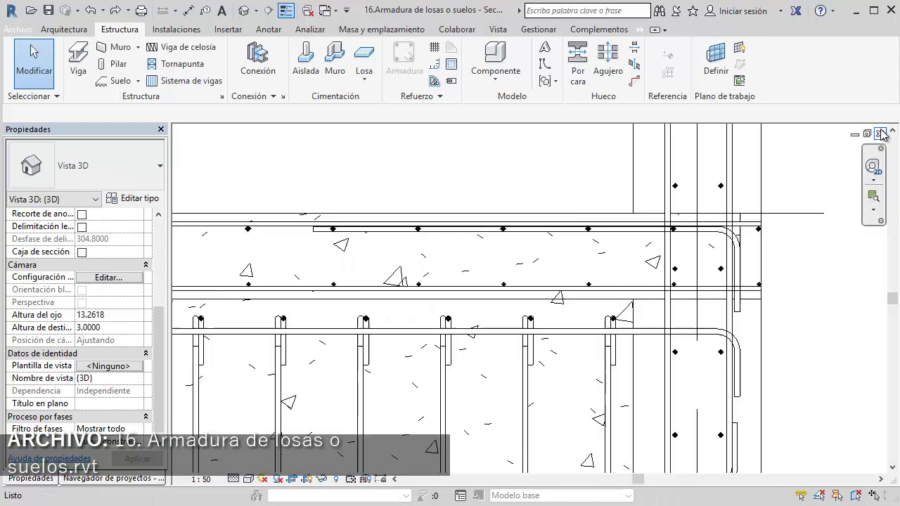
# Reselect the area reinforcement and toggle its top major and minor bar layers off and back on
pyautogui.click(213, 258)
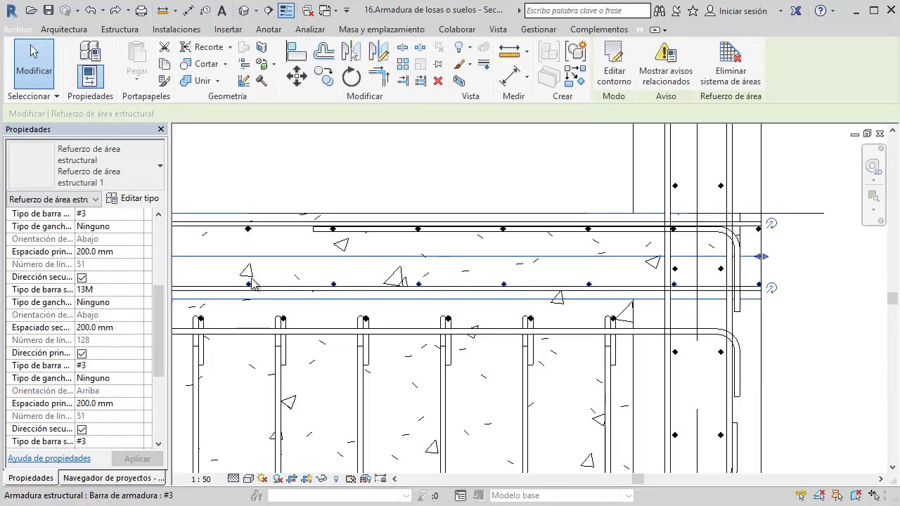
pyautogui.click(241, 195)
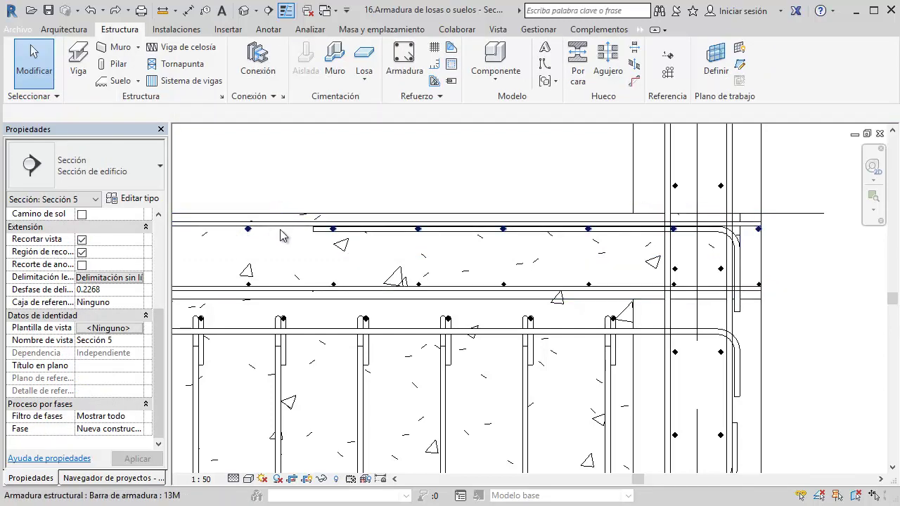
pyautogui.click(224, 261)
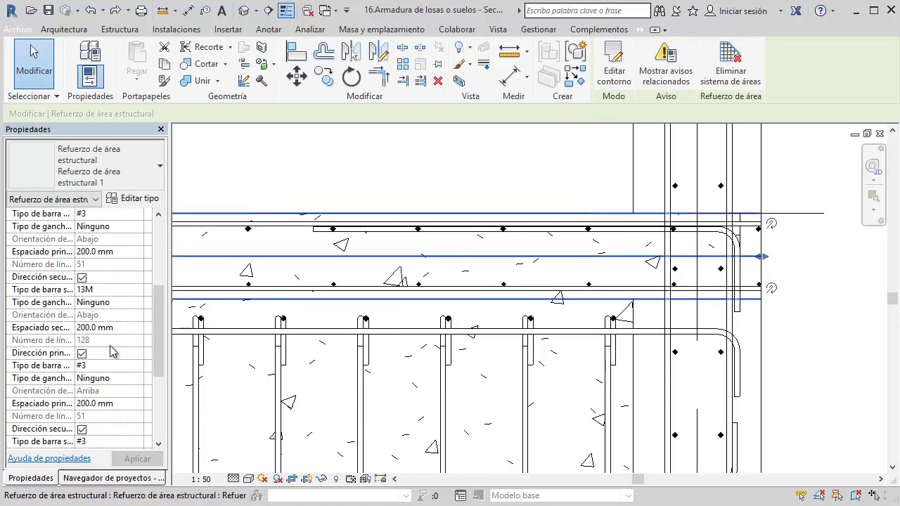
pyautogui.scroll(-1, 105, 327)
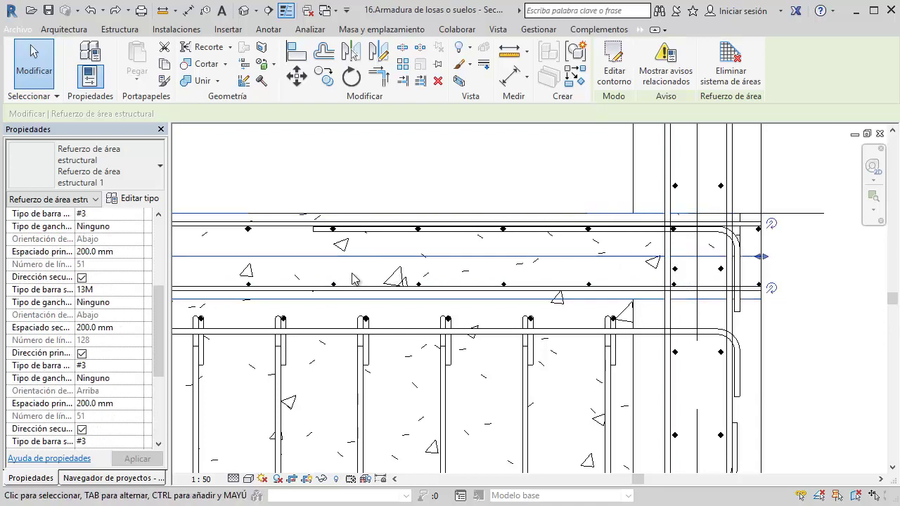
pyautogui.scroll(2, 95, 320)
pyautogui.scroll(2, 99, 307)
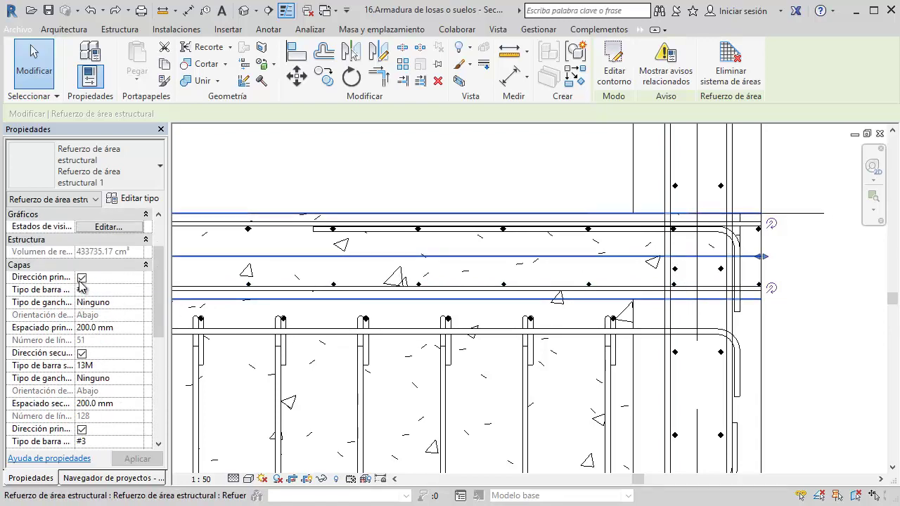
pyautogui.click(81, 277)
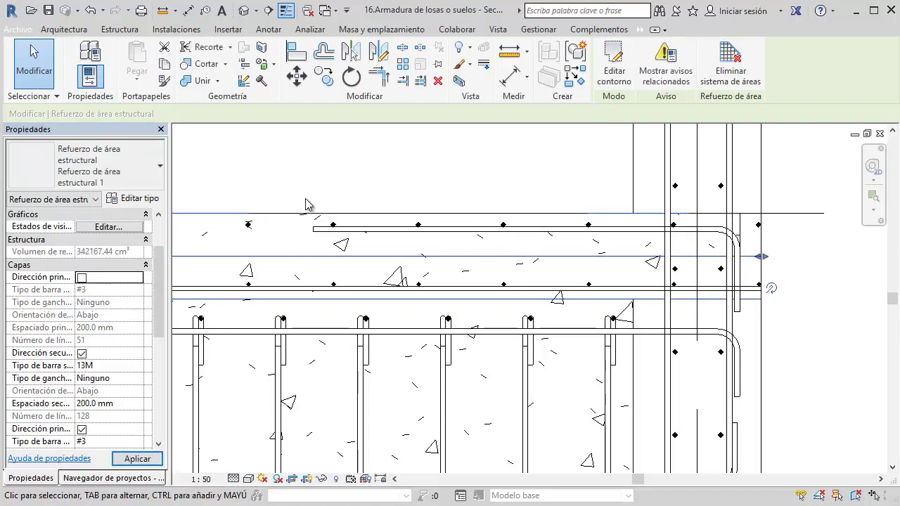
pyautogui.click(82, 353)
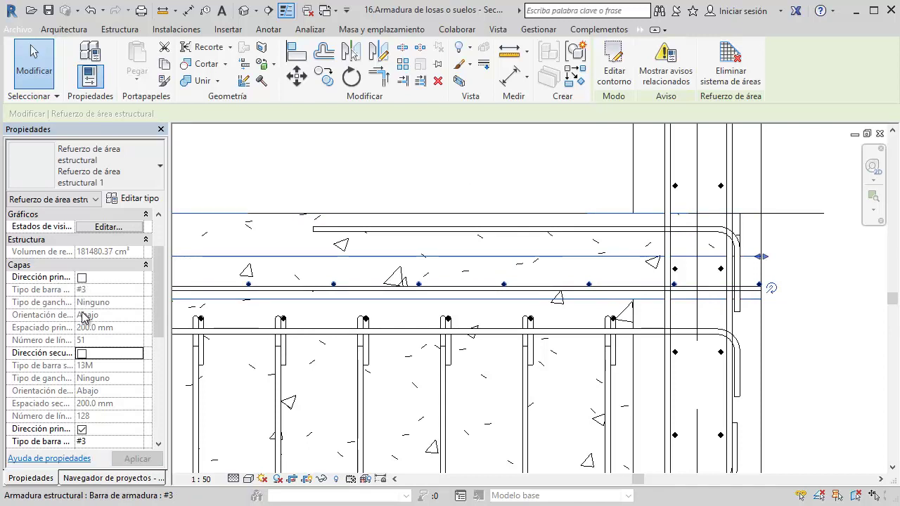
pyautogui.click(82, 278)
pyautogui.click(82, 354)
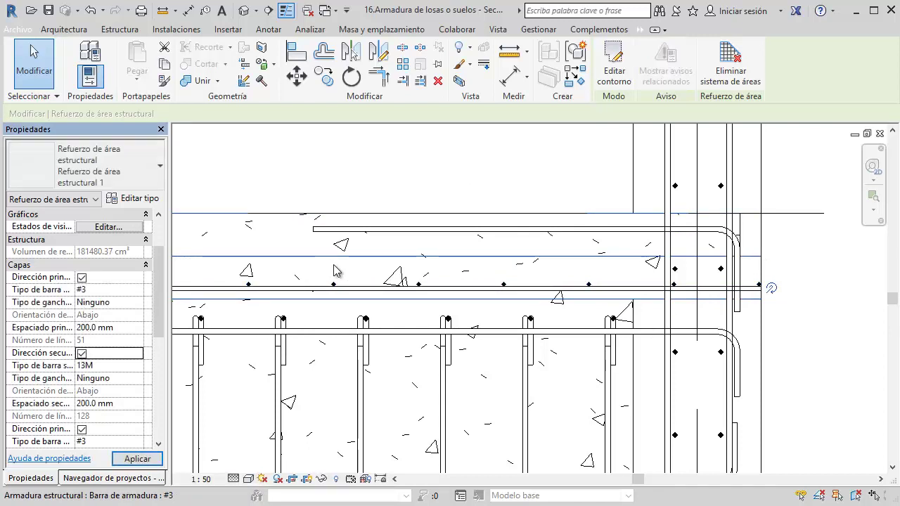
# Toggle the bottom major and minor bar layers off and back on, then deselect the area reinforcement
pyautogui.scroll(-2, 84, 366)
pyautogui.scroll(-1, 77, 362)
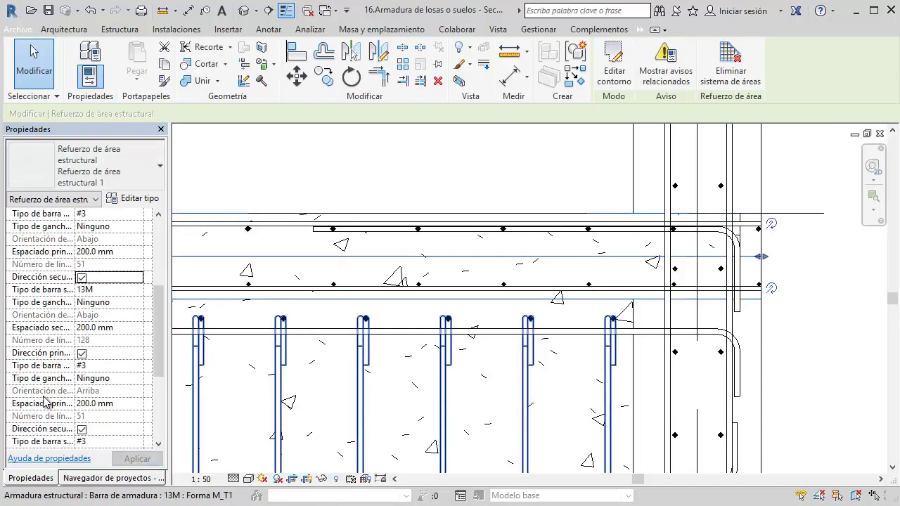
pyautogui.scroll(-5, 49, 401)
pyautogui.click(82, 239)
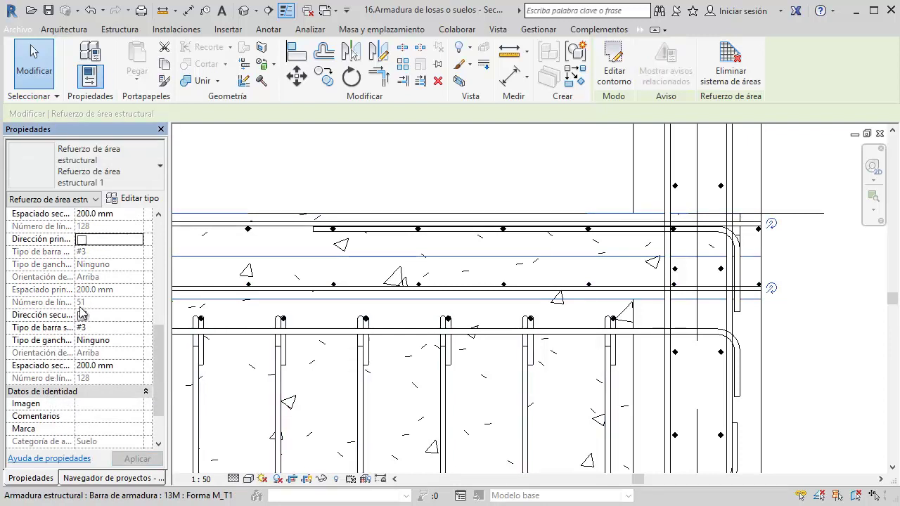
pyautogui.click(82, 316)
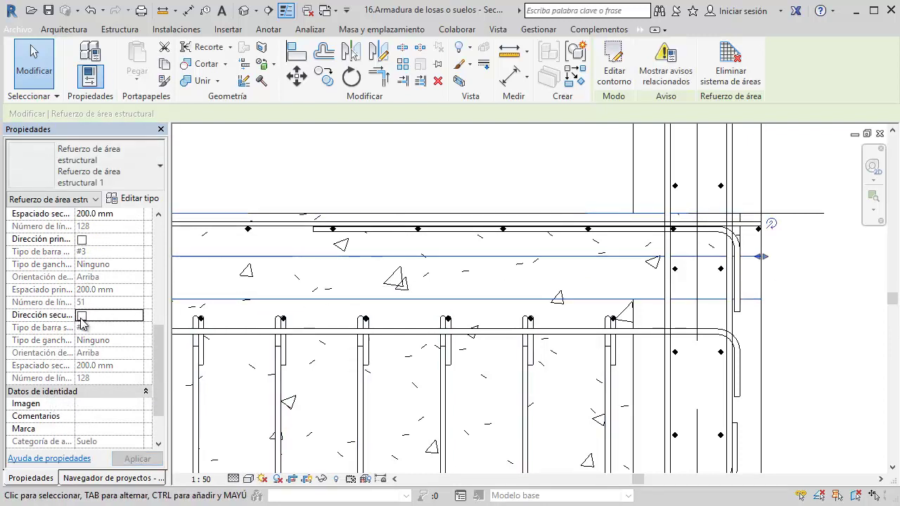
pyautogui.click(81, 316)
pyautogui.click(81, 239)
pyautogui.scroll(2, 118, 282)
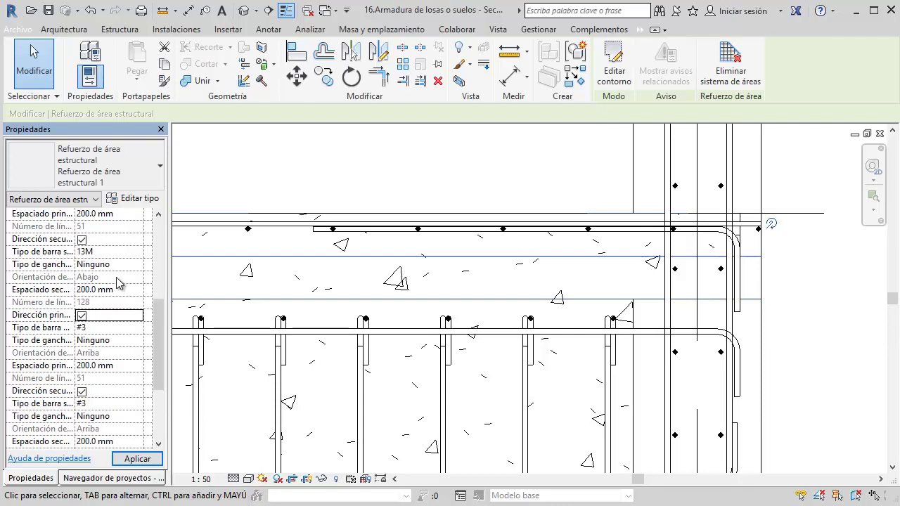
pyautogui.scroll(3, 116, 277)
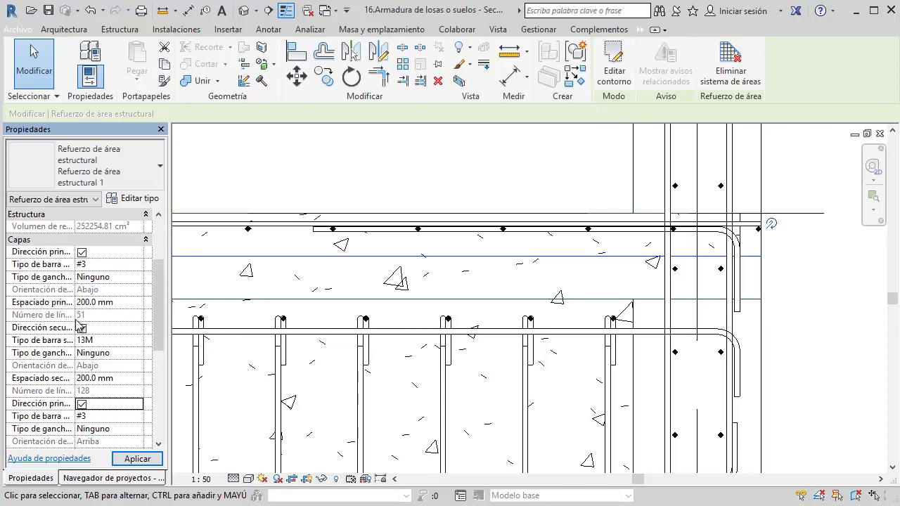
pyautogui.scroll(-1, 102, 337)
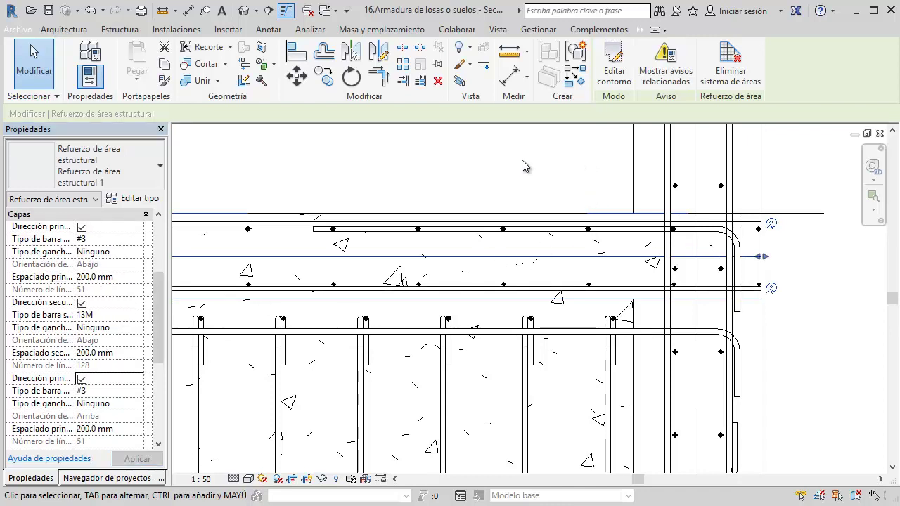
pyautogui.click(478, 165)
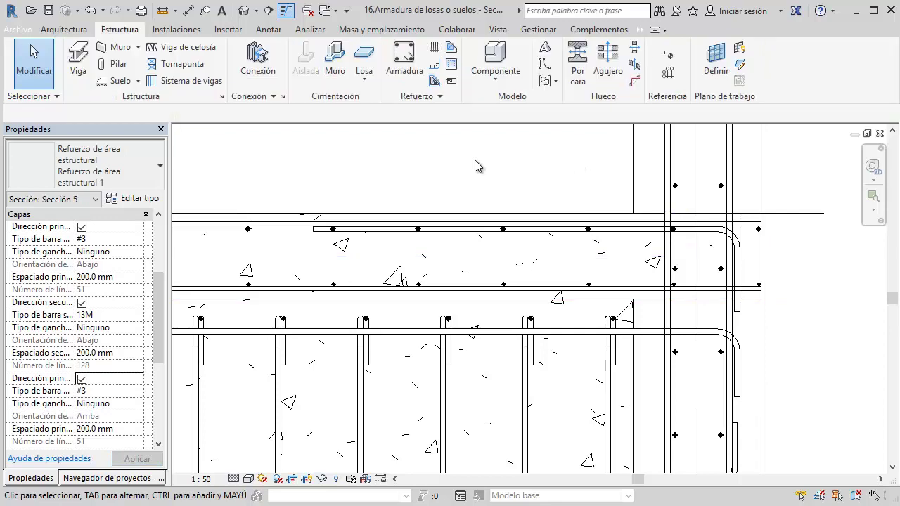
# Select the ground slab's path reinforcement and change its offset values, setting additional offset to 20
pyautogui.click(478, 266)
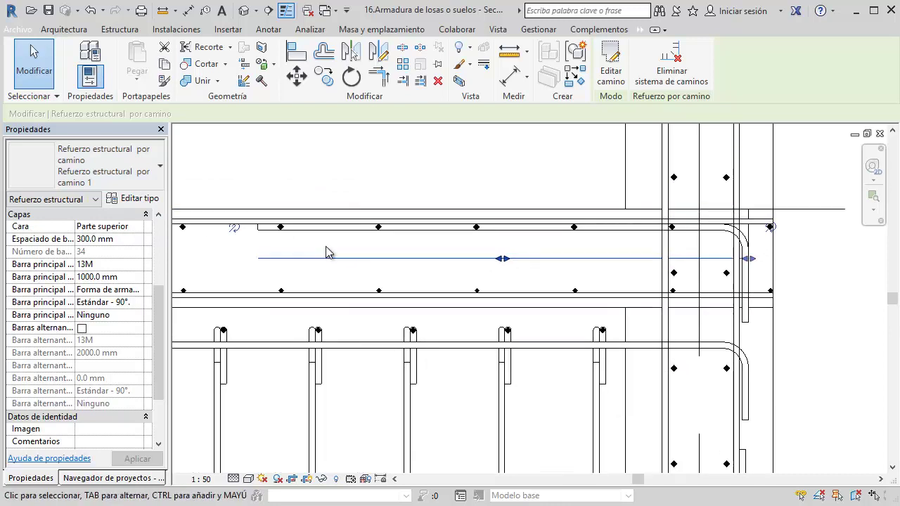
pyautogui.scroll(1, 663, 251)
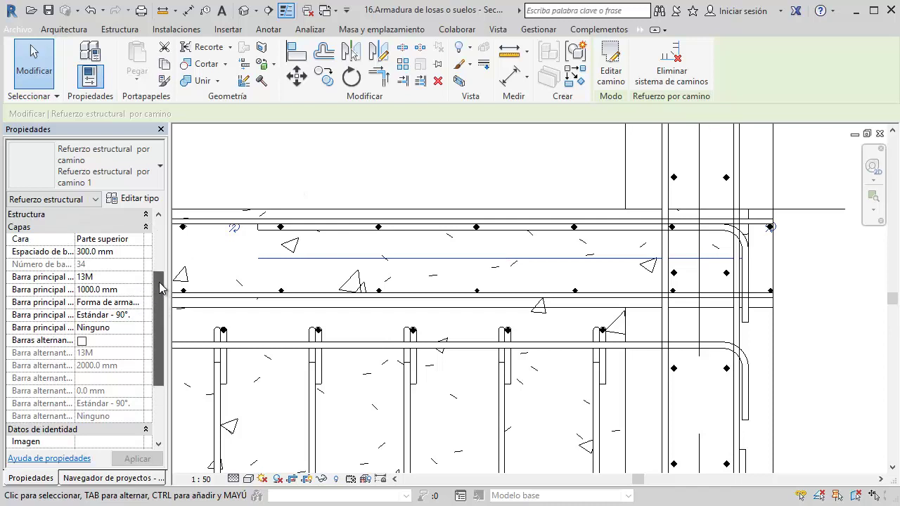
pyautogui.moveTo(157, 312); pyautogui.dragTo(157, 246)
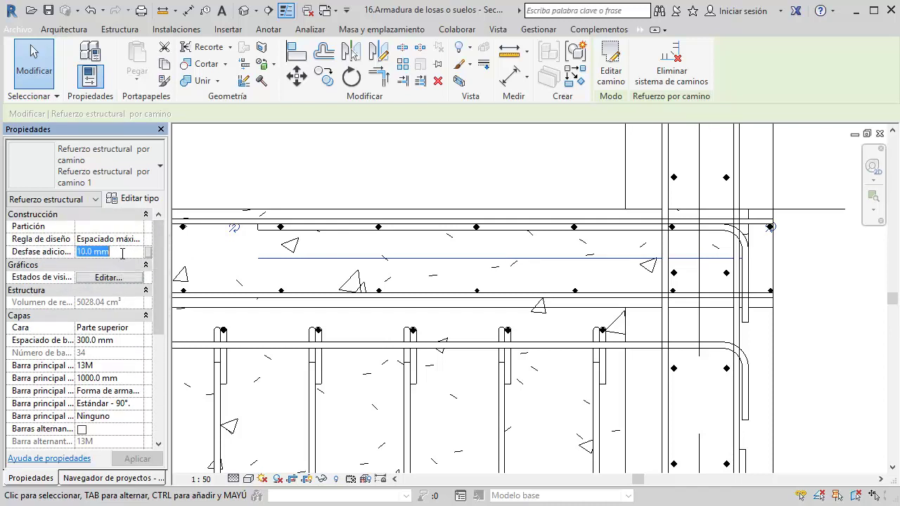
pyautogui.write('10')
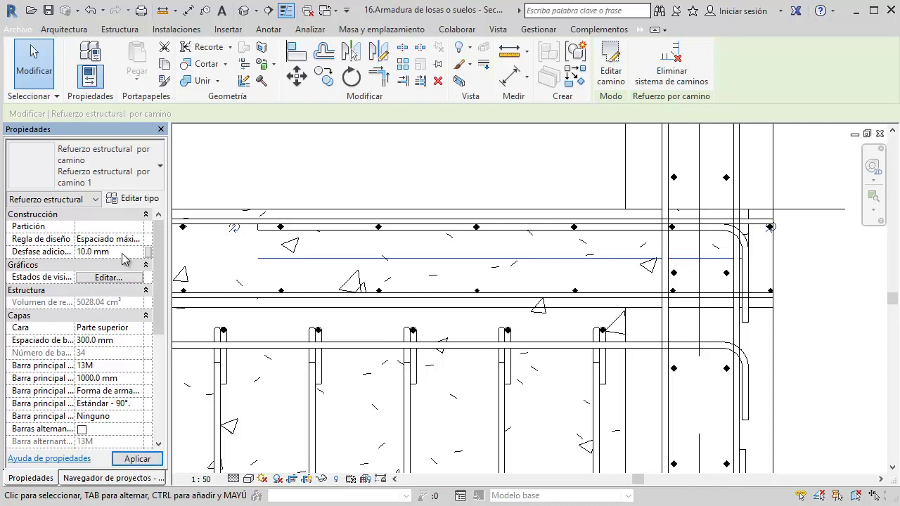
pyautogui.click(123, 253)
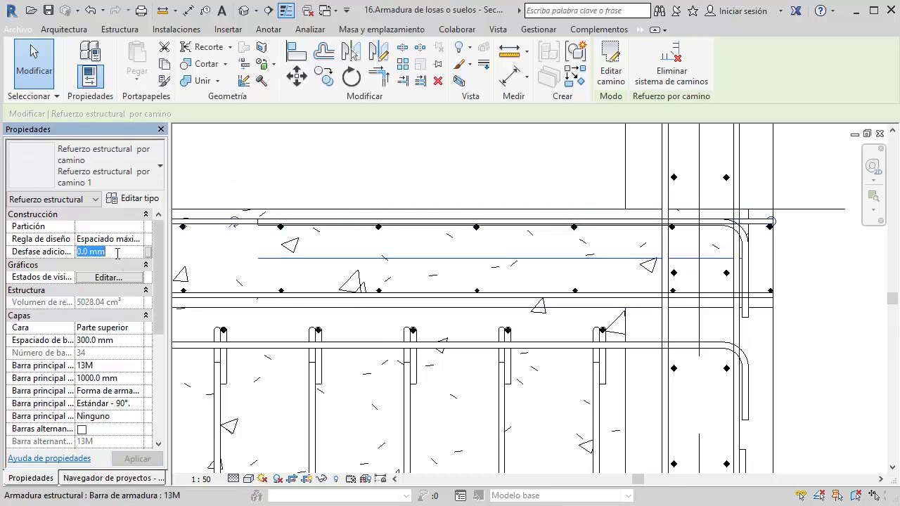
pyautogui.write('20')
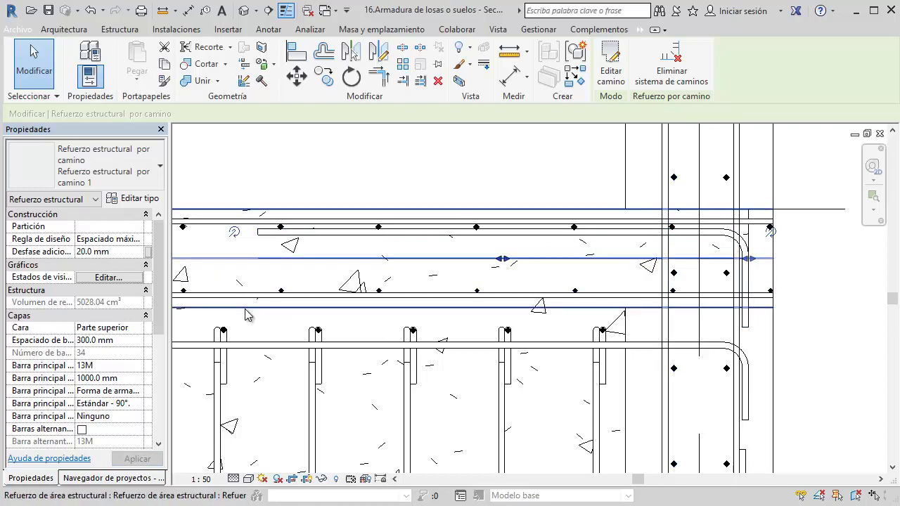
pyautogui.scroll(2, 815, 264)
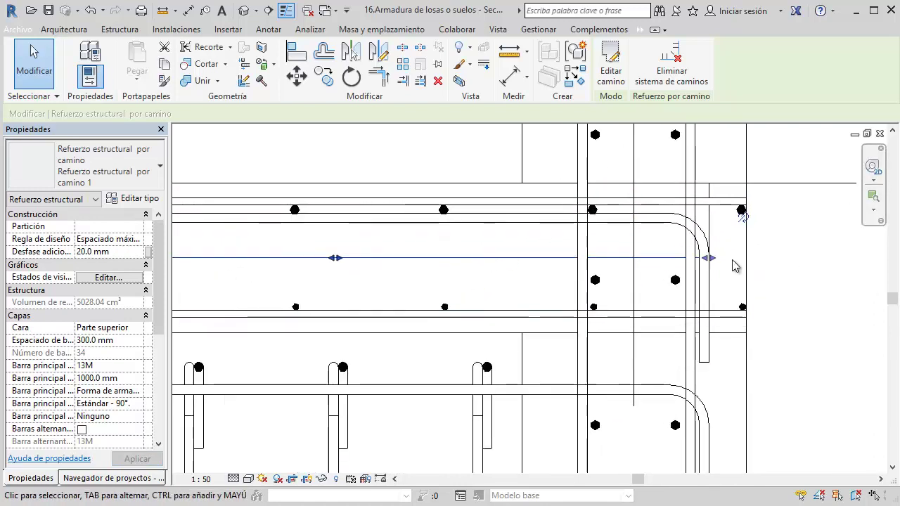
# Inspect a single 13M path bar, then reselect and deselect the path reinforcement
pyautogui.click(704, 361)
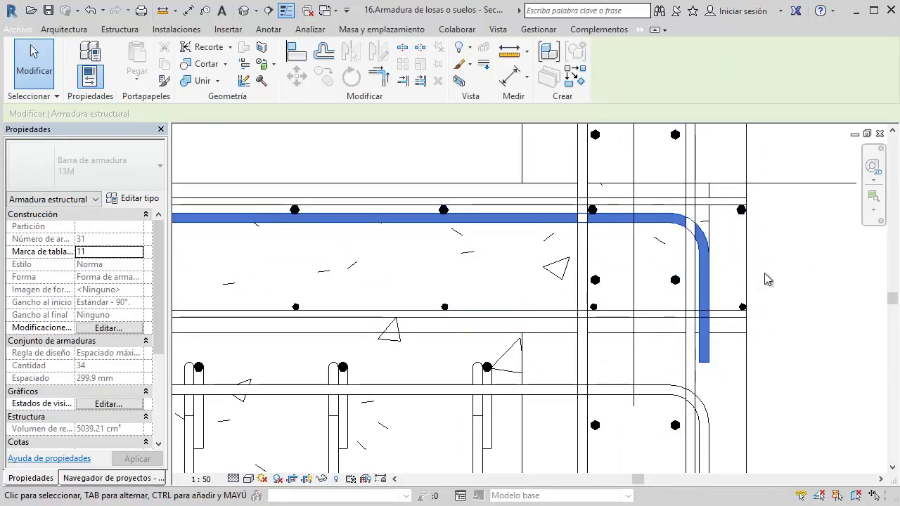
pyautogui.click(713, 241)
pyautogui.moveTo(616, 248)
pyautogui.mouseDown(button='middle')
pyautogui.moveTo(707, 257)
pyautogui.moveTo(537, 269)
pyautogui.mouseUp(button='middle')
pyautogui.click(526, 260)
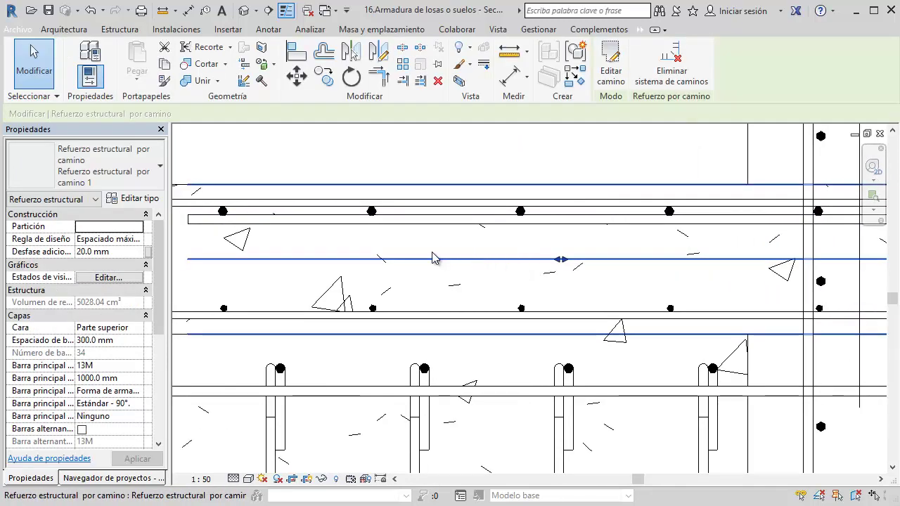
pyautogui.scroll(-1, 432, 258)
pyautogui.scroll(-1, 422, 260)
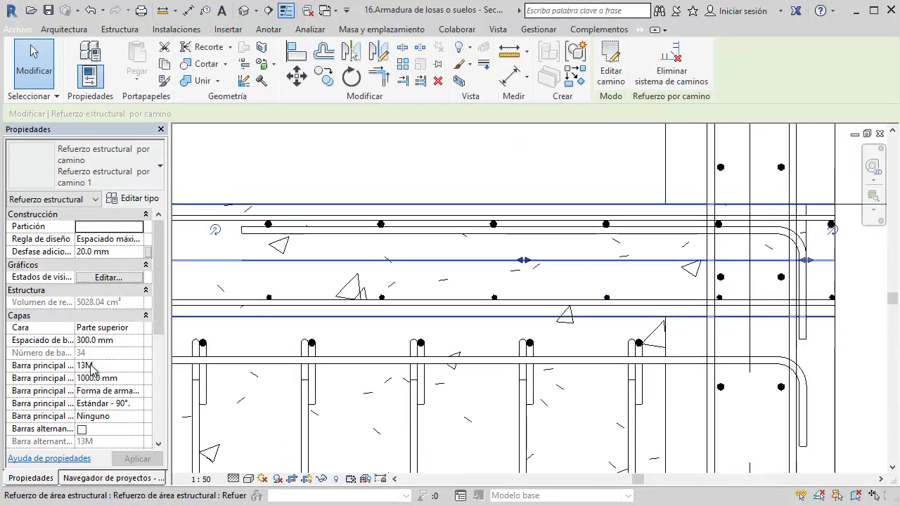
pyautogui.click(386, 337)
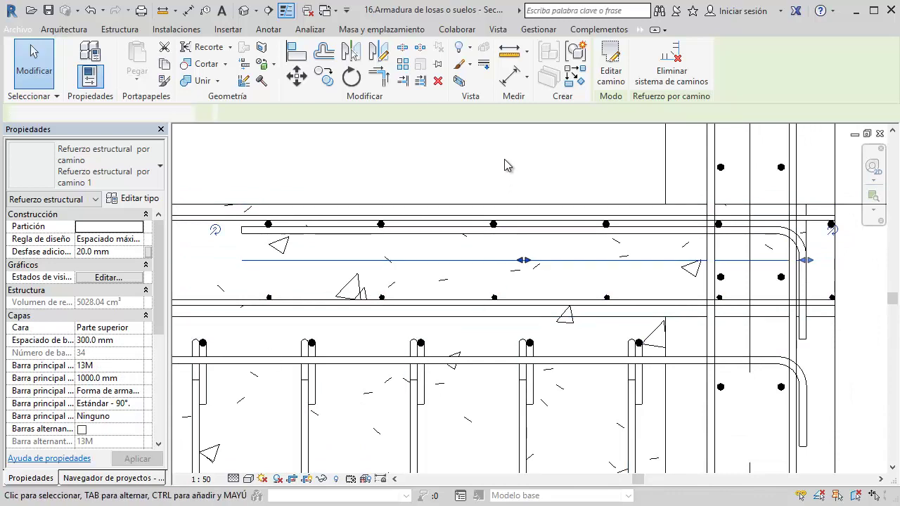
# Expand Families > Armadura estructural > Rebar Bar and open the 13M Type Properties window, moving it into view
pyautogui.click(98, 481)
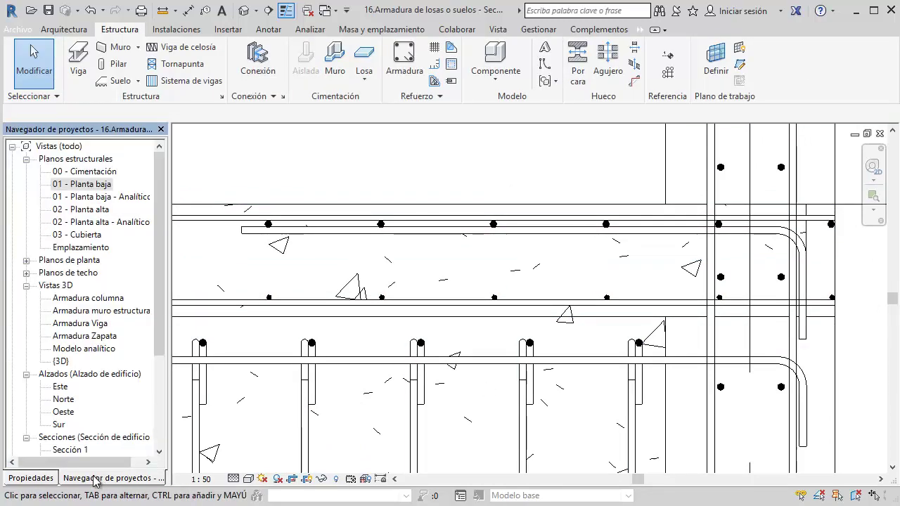
pyautogui.moveTo(160, 267); pyautogui.dragTo(158, 388)
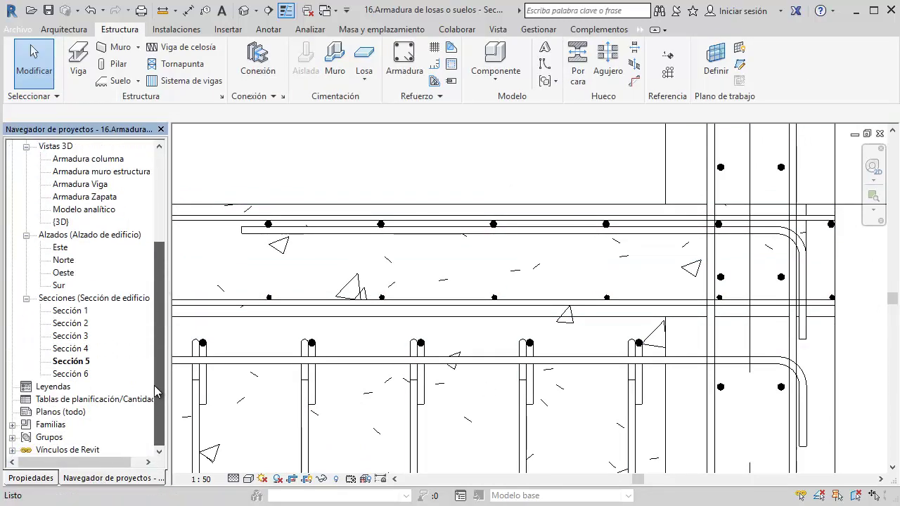
pyautogui.click(12, 425)
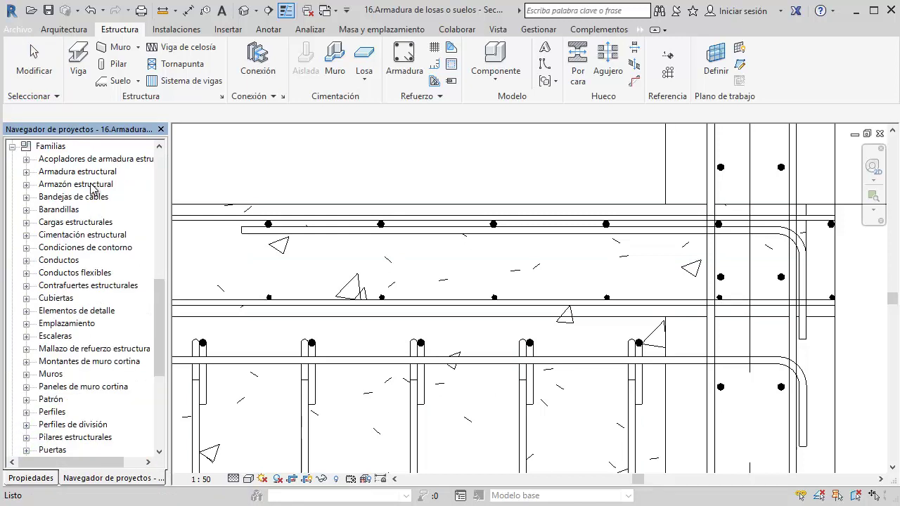
pyautogui.click(26, 172)
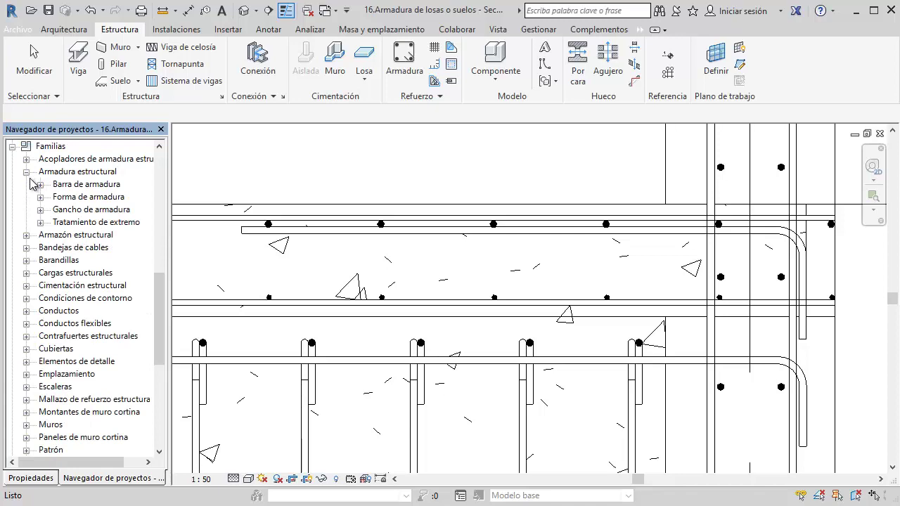
pyautogui.click(40, 185)
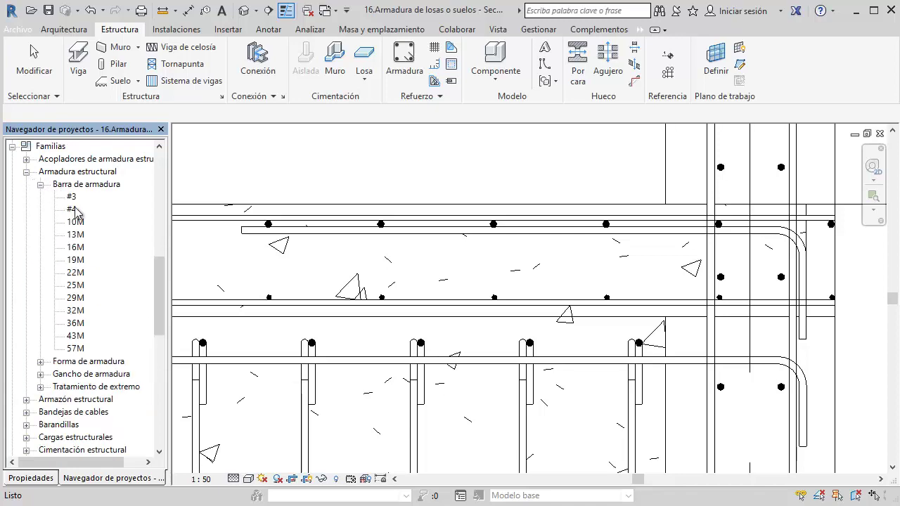
pyautogui.doubleClick(78, 238)
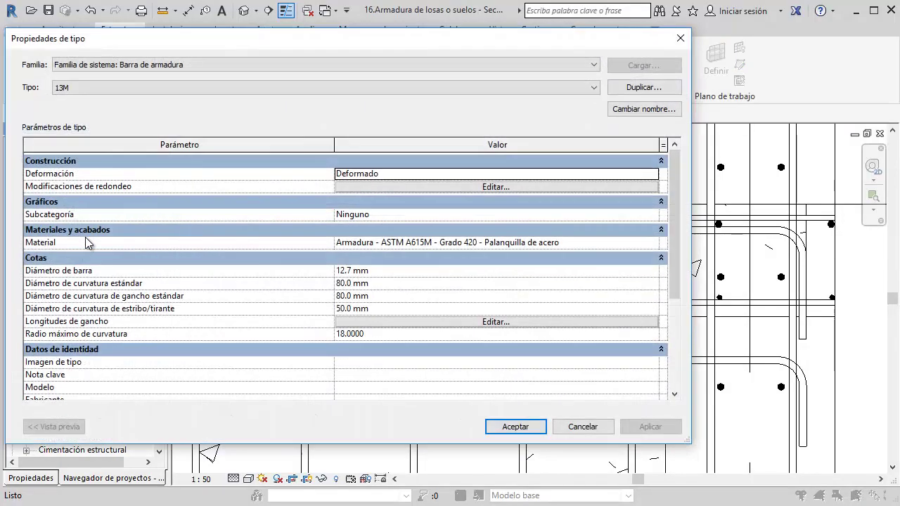
pyautogui.moveTo(448, 41)
pyautogui.mouseDown()
pyautogui.moveTo(406, 46)
pyautogui.moveTo(457, 48)
pyautogui.moveTo(314, 53)
pyautogui.mouseUp()
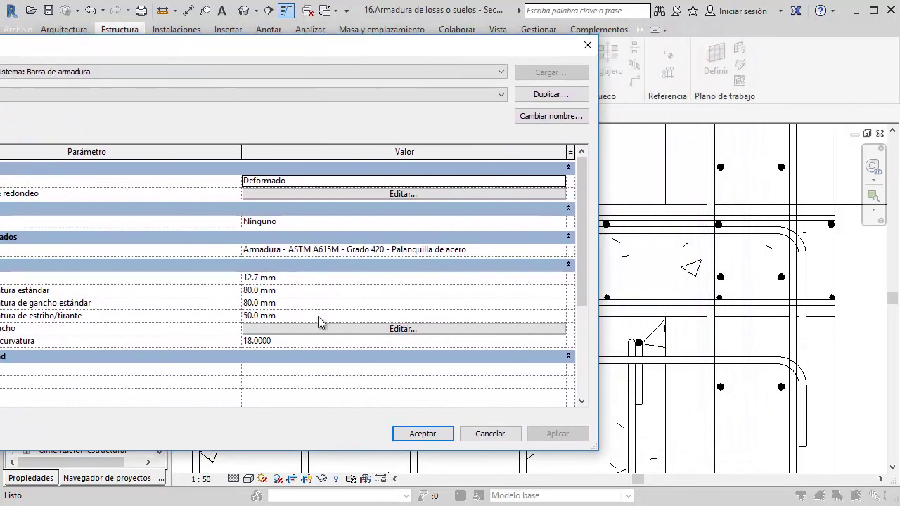
pyautogui.moveTo(398, 54); pyautogui.dragTo(485, 62)
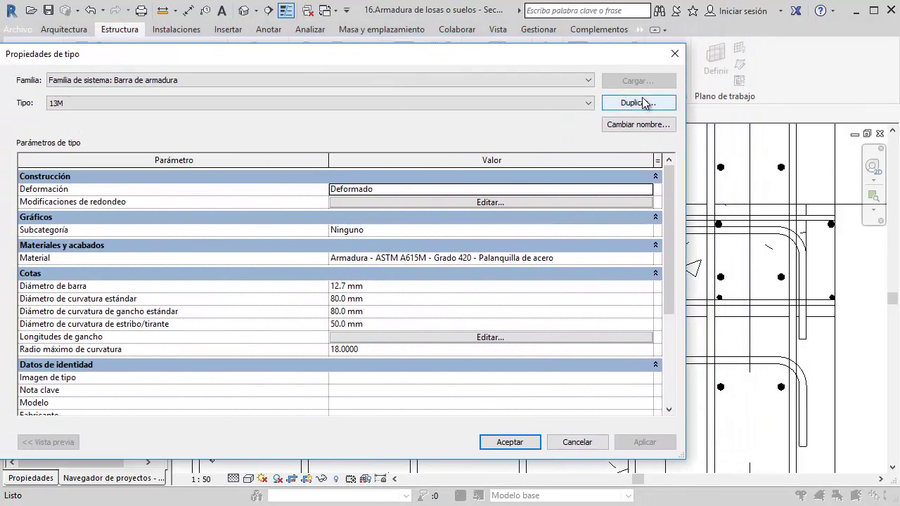
# Change the 13M Standard - 90° hook length to 400 mm and confirm both dialogs
pyautogui.click(445, 341)
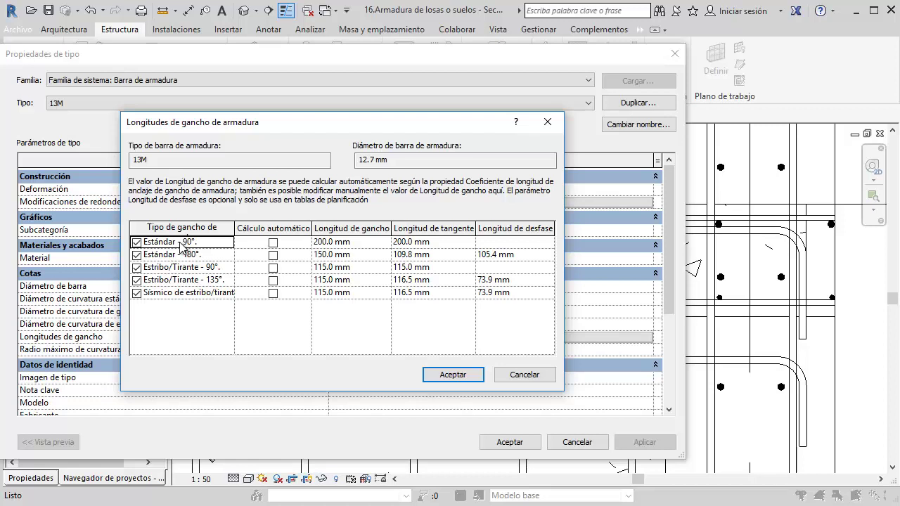
pyautogui.click(364, 242)
pyautogui.write('400')
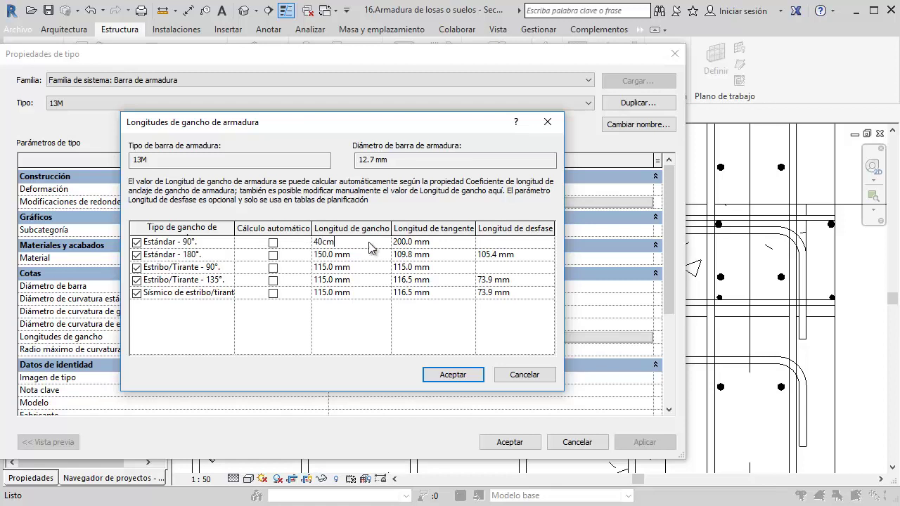
pyautogui.click(464, 378)
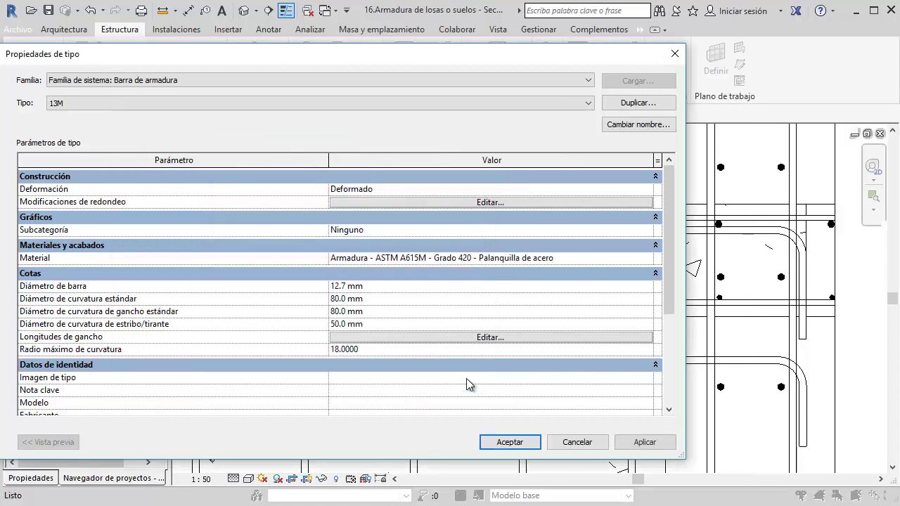
pyautogui.click(507, 441)
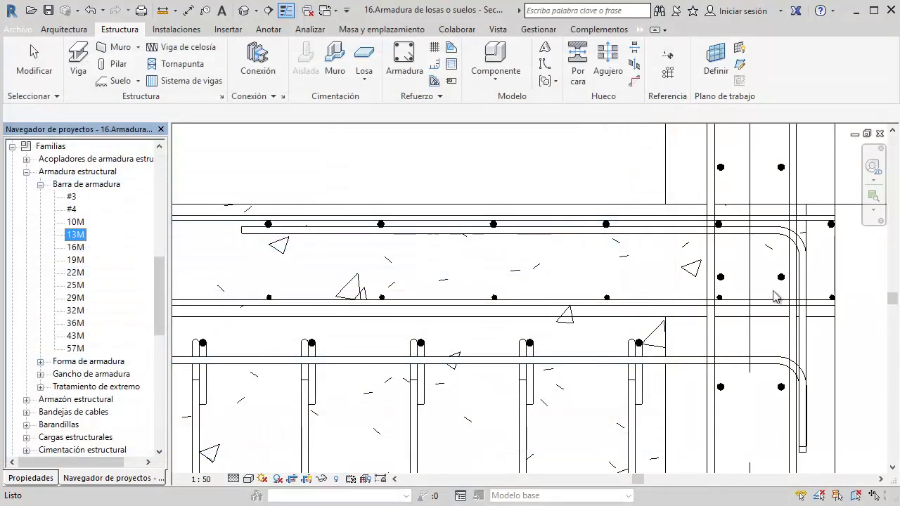
pyautogui.moveTo(761, 297); pyautogui.dragTo(687, 201, button='middle')
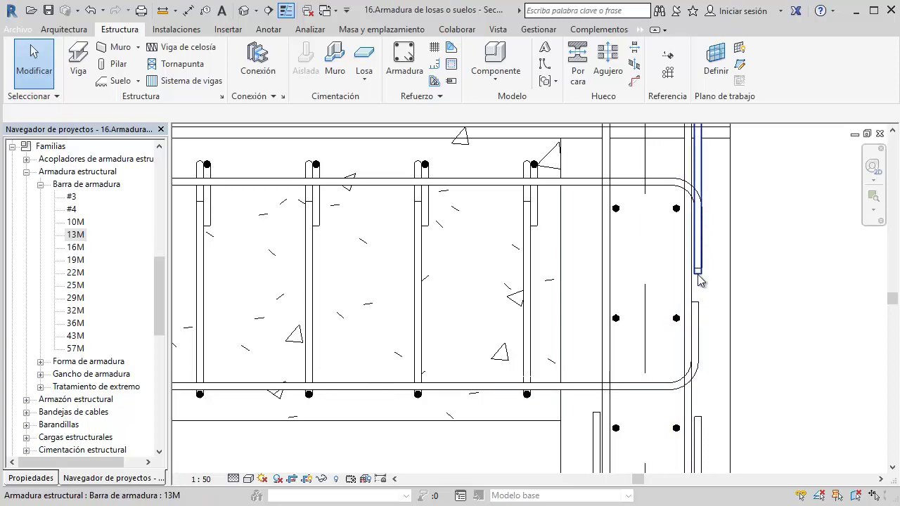
pyautogui.scroll(-2, 698, 300)
pyautogui.scroll(-1, 698, 300)
pyautogui.moveTo(633, 237); pyautogui.dragTo(649, 295, button='middle')
pyautogui.scroll(-1, 675, 251)
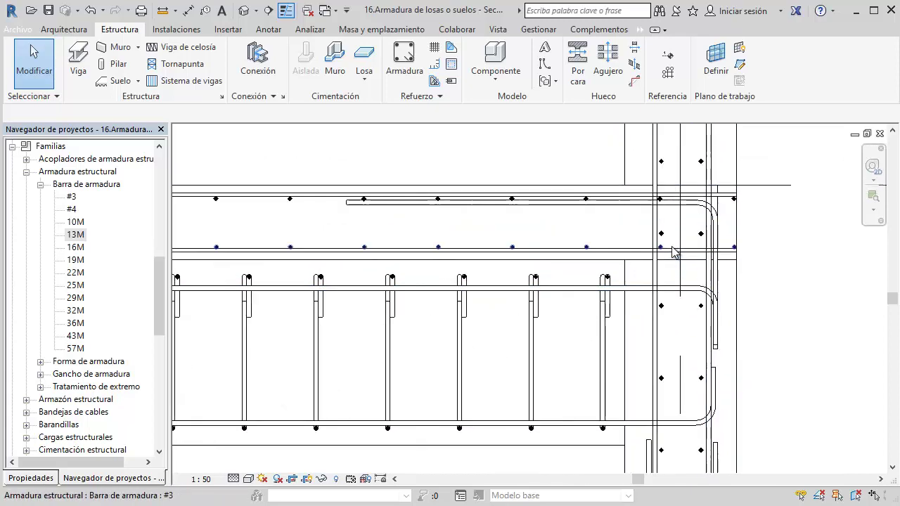
pyautogui.scroll(-2, 675, 253)
pyautogui.scroll(-2, 675, 253)
pyautogui.moveTo(488, 275)
pyautogui.mouseDown(button='middle')
pyautogui.moveTo(747, 298)
pyautogui.moveTo(713, 288)
pyautogui.moveTo(400, 288)
pyautogui.mouseUp(button='middle')
pyautogui.scroll(2, 717, 305)
pyautogui.scroll(1, 640, 281)
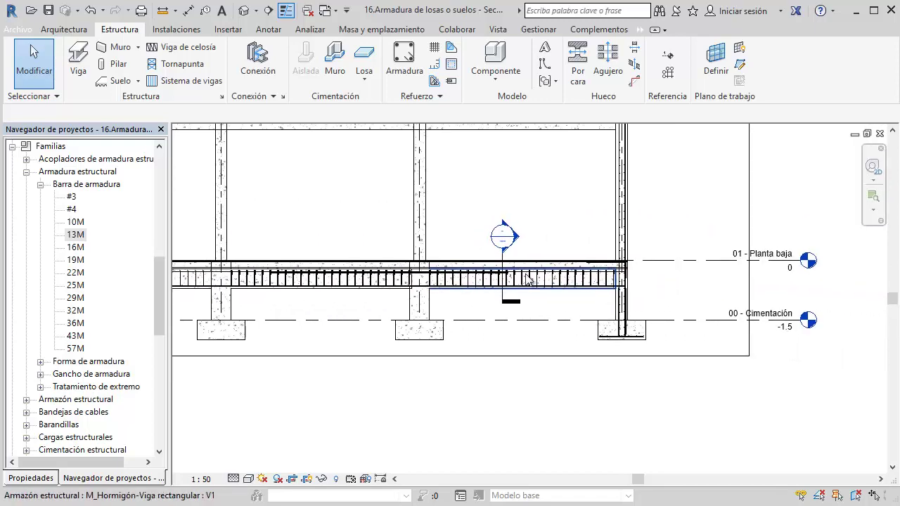
pyautogui.scroll(1, 639, 281)
pyautogui.scroll(2, 650, 274)
pyautogui.scroll(2, 663, 268)
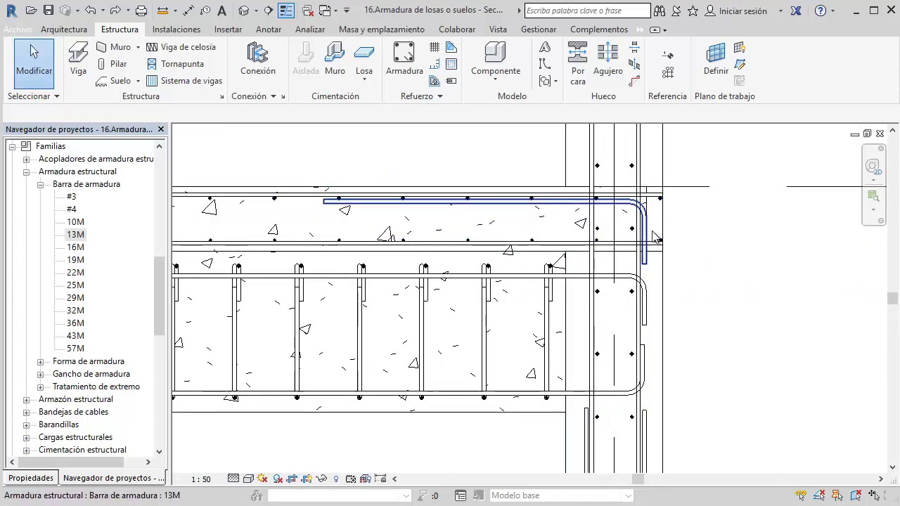
pyautogui.scroll(2, 651, 236)
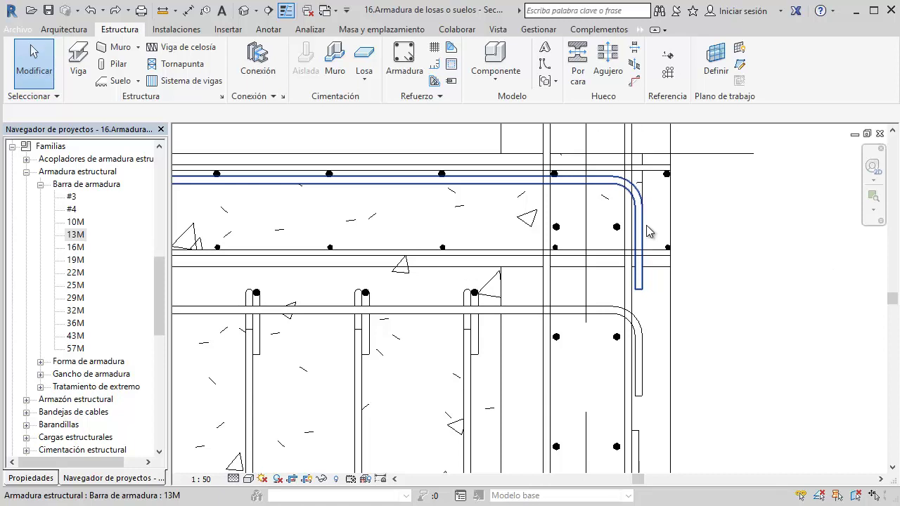
pyautogui.scroll(-2, 646, 232)
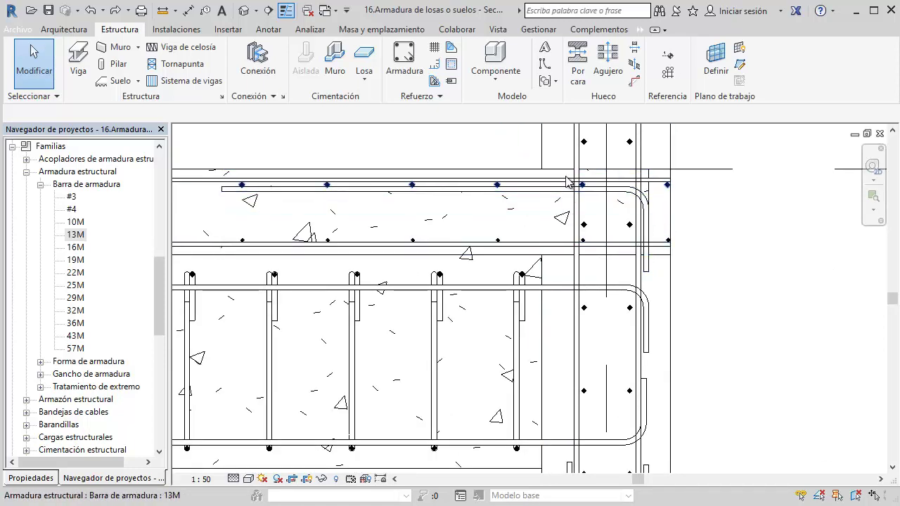
# Open the 01 - Planta baja floor plan to view the slab edge, then return to the section
pyautogui.click(40, 184)
pyautogui.scroll(4, 42, 190)
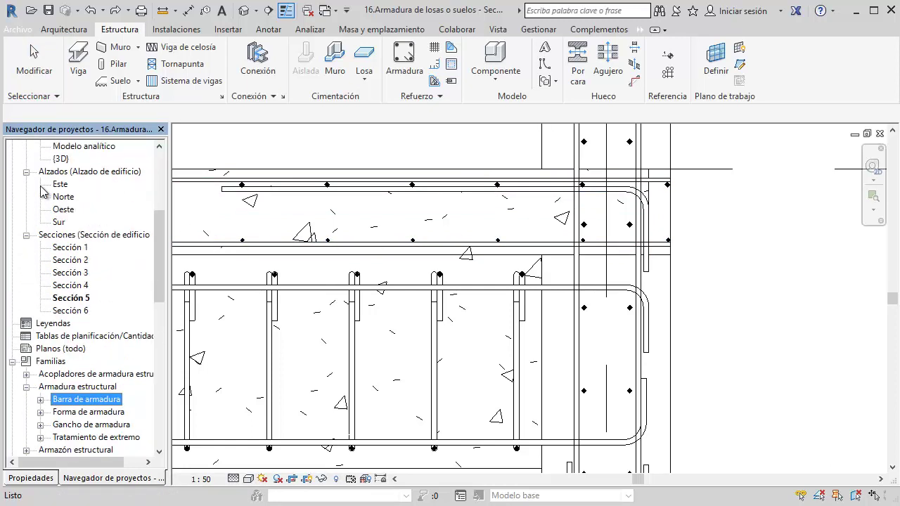
pyautogui.scroll(4, 42, 190)
pyautogui.scroll(2, 42, 190)
pyautogui.click(81, 184)
pyautogui.doubleClick(82, 185)
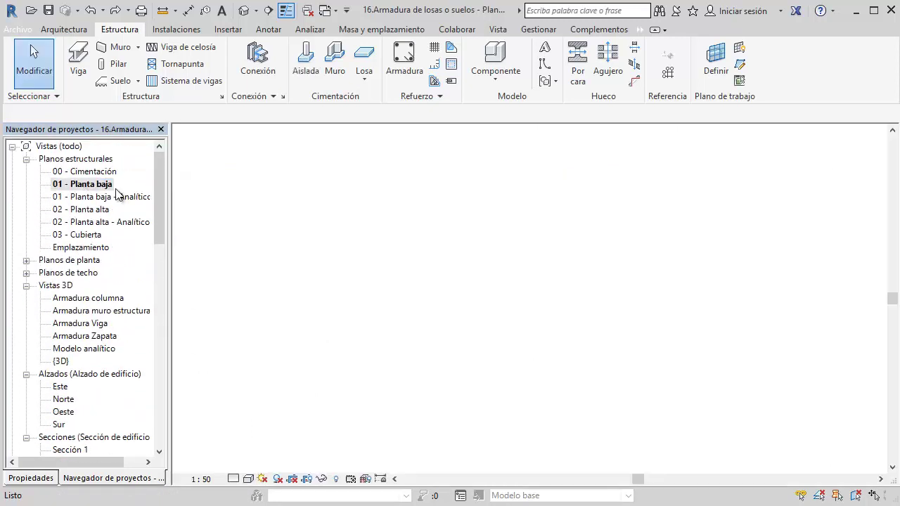
pyautogui.moveTo(711, 235); pyautogui.dragTo(370, 301, button='middle')
pyautogui.scroll(2, 635, 188)
pyautogui.scroll(2, 632, 188)
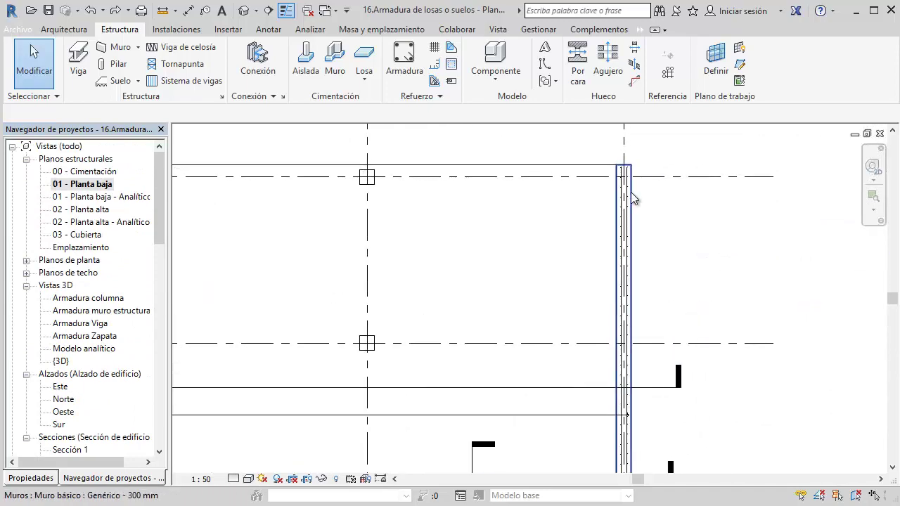
pyautogui.scroll(2, 628, 192)
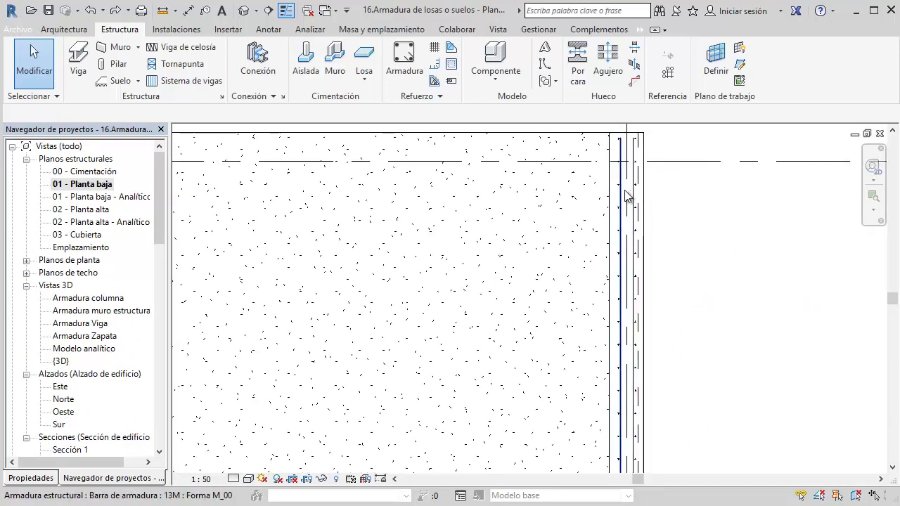
pyautogui.click(879, 133)
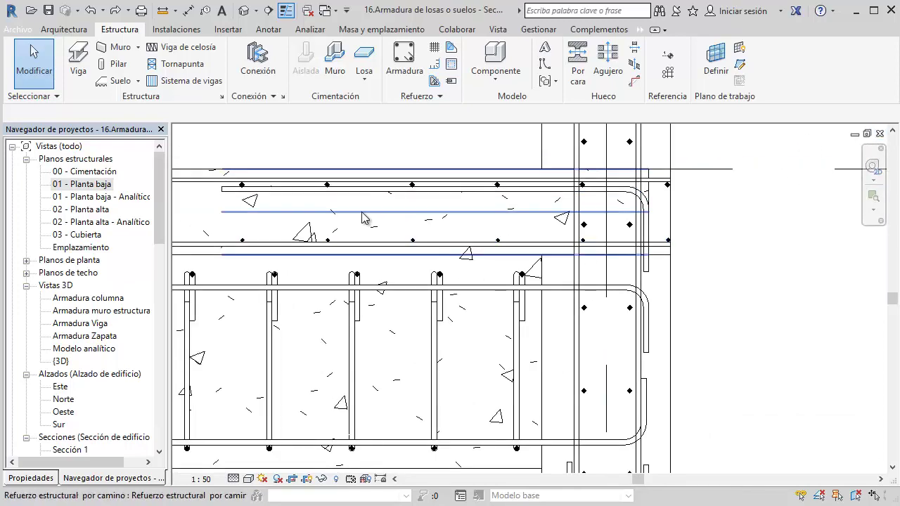
# Select the slab-edge path reinforcement and edit its path sketch in the 01 - Planta baja plan
pyautogui.click(363, 217)
pyautogui.click(610, 64)
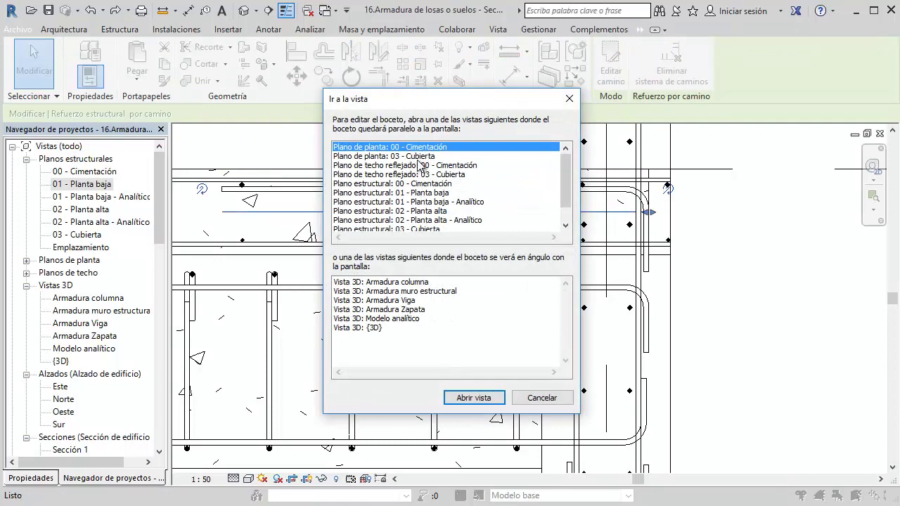
pyautogui.scroll(-1, 422, 169)
pyautogui.scroll(1, 430, 183)
pyautogui.doubleClick(441, 192)
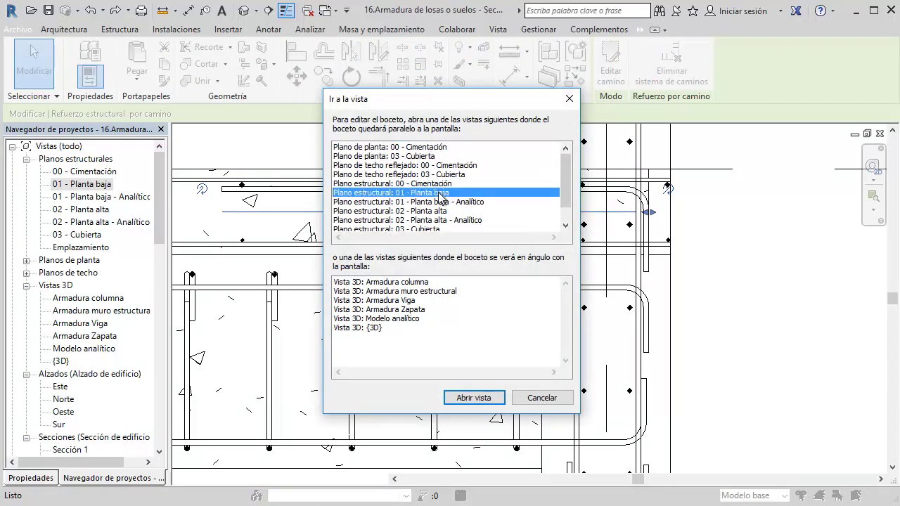
pyautogui.scroll(2, 610, 289)
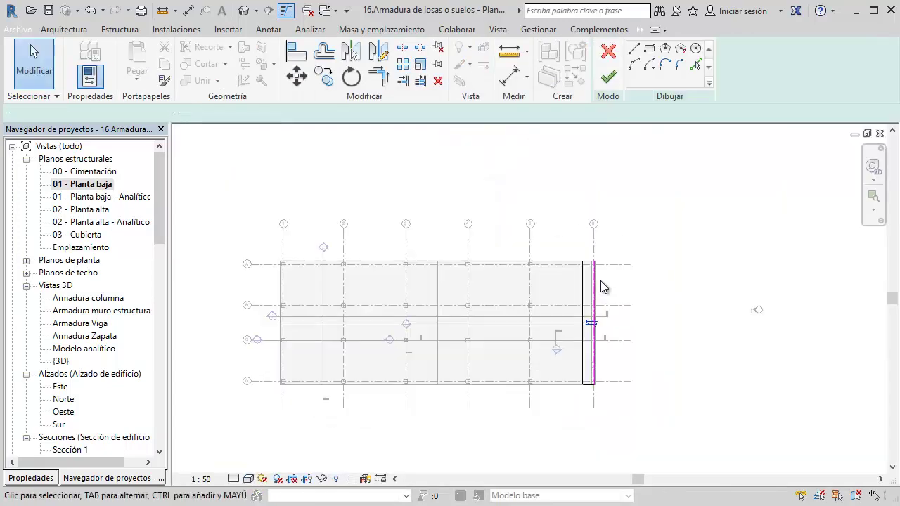
pyautogui.scroll(3, 597, 253)
pyautogui.scroll(3, 580, 204)
pyautogui.scroll(2, 566, 169)
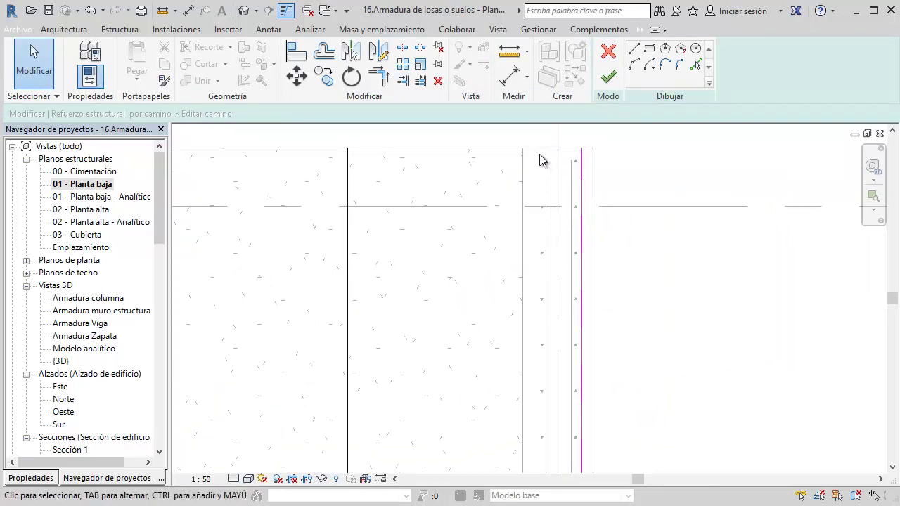
# Shift the path line inward to the left, finish the sketch and close the plan
pyautogui.moveTo(579, 192); pyautogui.dragTo(537, 187)
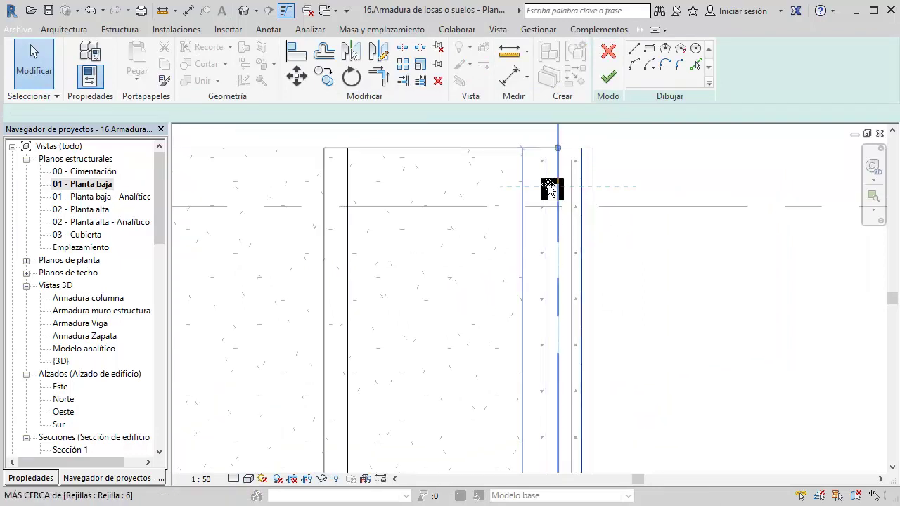
pyautogui.scroll(2, 537, 179)
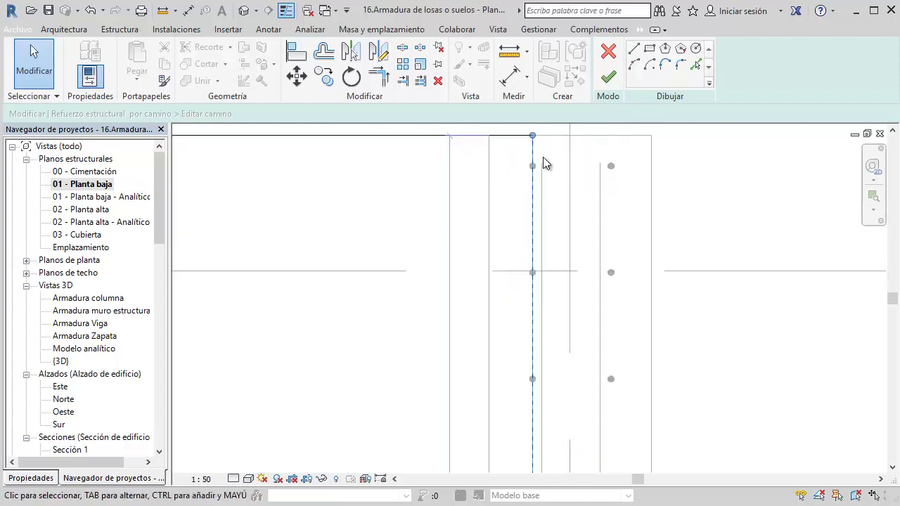
pyautogui.scroll(2, 535, 165)
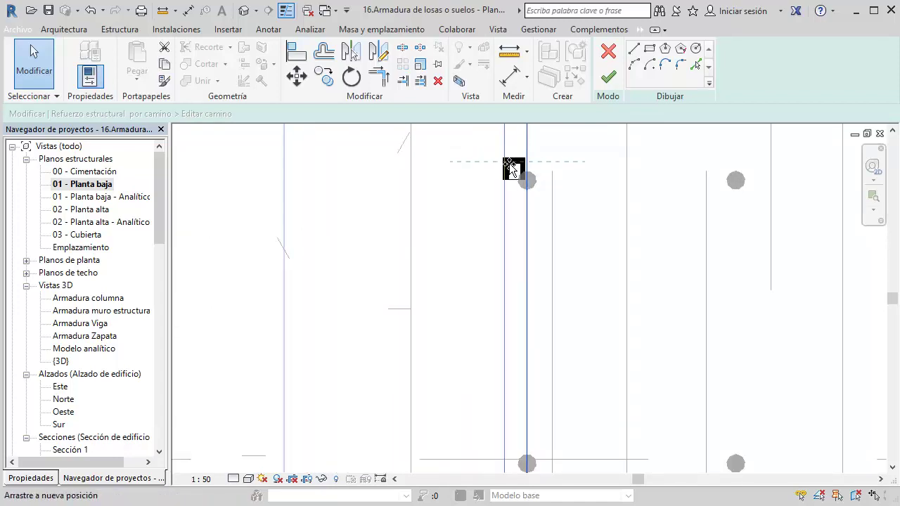
pyautogui.moveTo(521, 164); pyautogui.dragTo(507, 161)
pyautogui.click(608, 88)
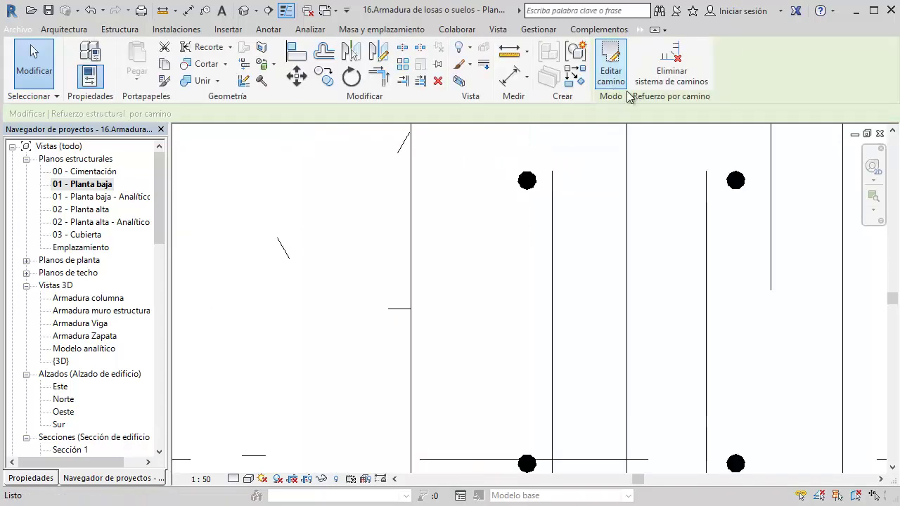
pyautogui.click(881, 135)
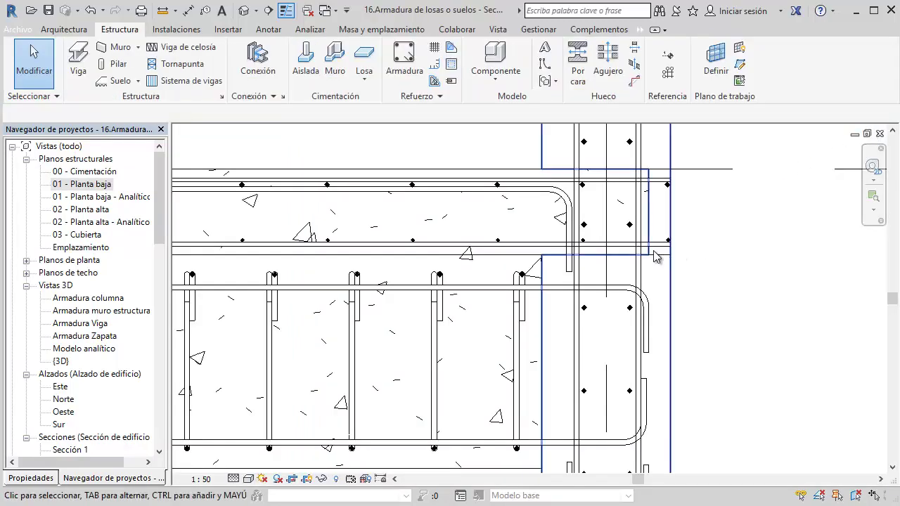
# Select the slab's top bent bar and inspect its properties
pyautogui.click(569, 228)
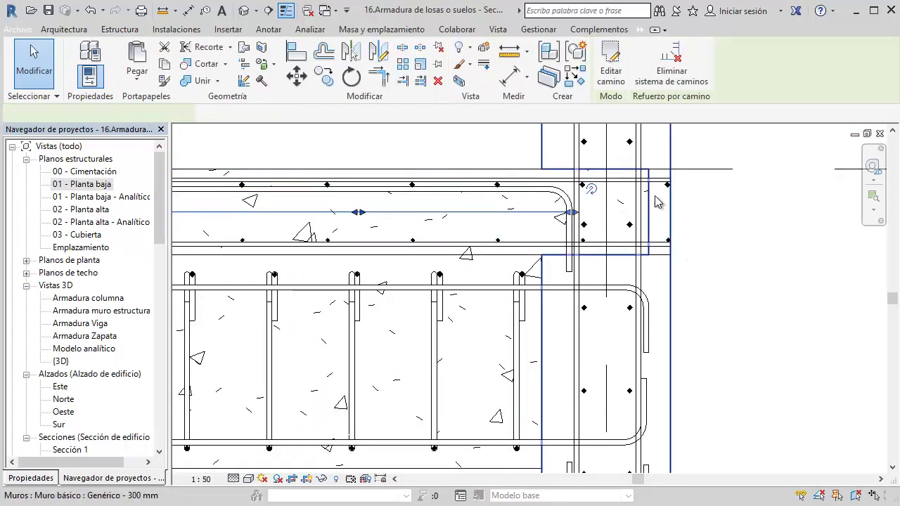
pyautogui.press('Escape')
pyautogui.click(563, 200)
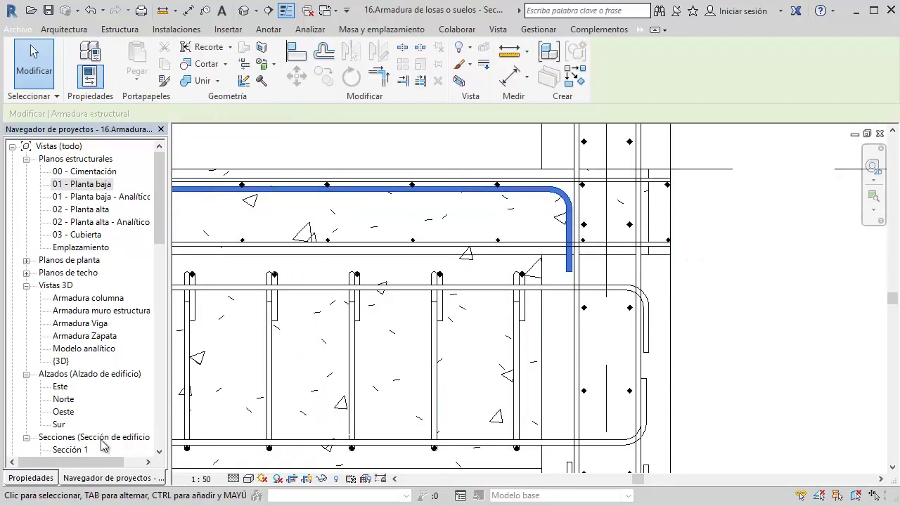
pyautogui.click(44, 477)
pyautogui.click(82, 478)
# Expand the rebar bar types in the Project Browser and open the 13M type properties
pyautogui.click(810, 297)
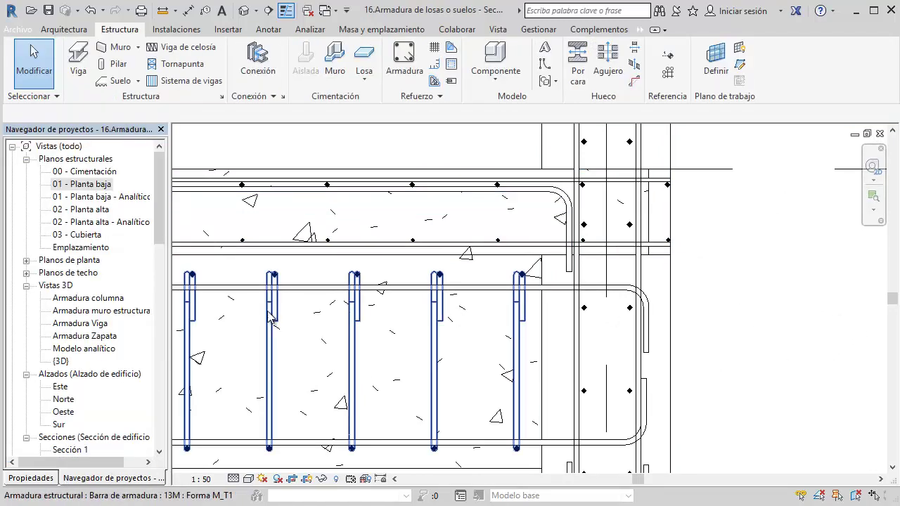
pyautogui.moveTo(160, 232); pyautogui.dragTo(159, 435)
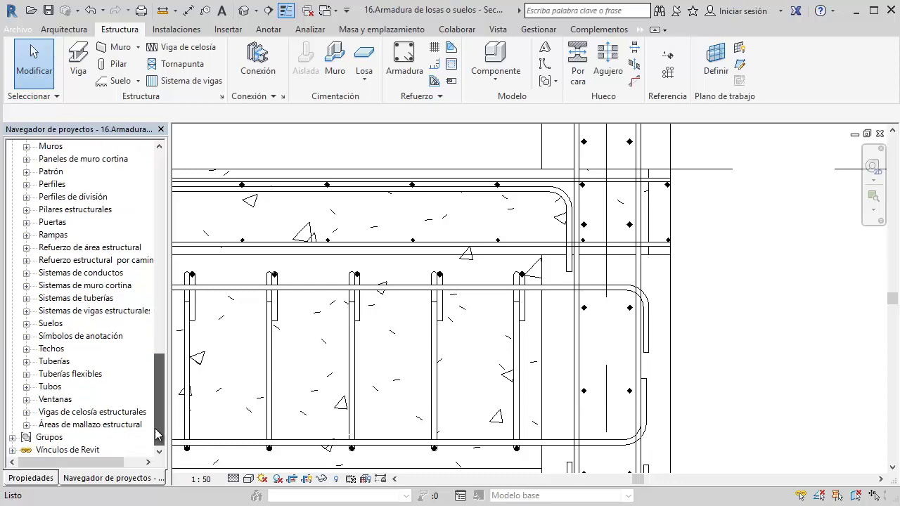
pyautogui.scroll(2, 20, 314)
pyautogui.scroll(2, 22, 315)
pyautogui.scroll(3, 19, 316)
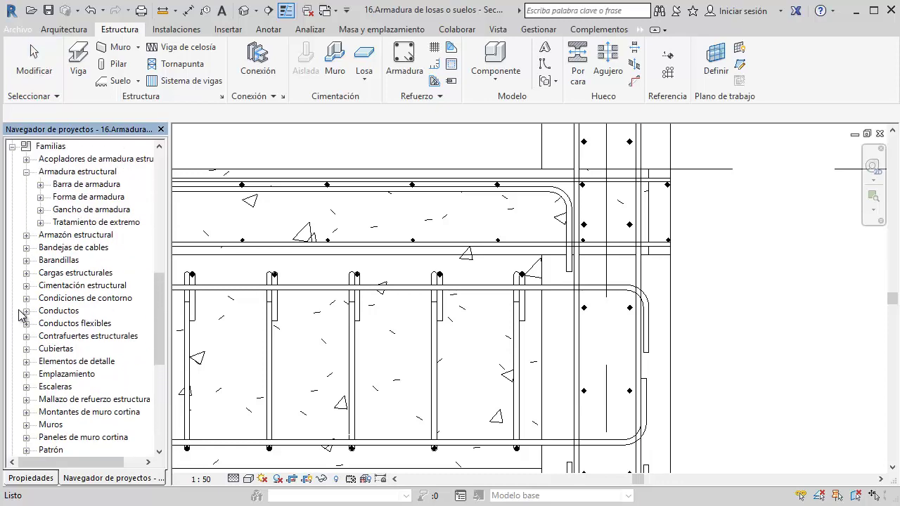
pyautogui.click(40, 185)
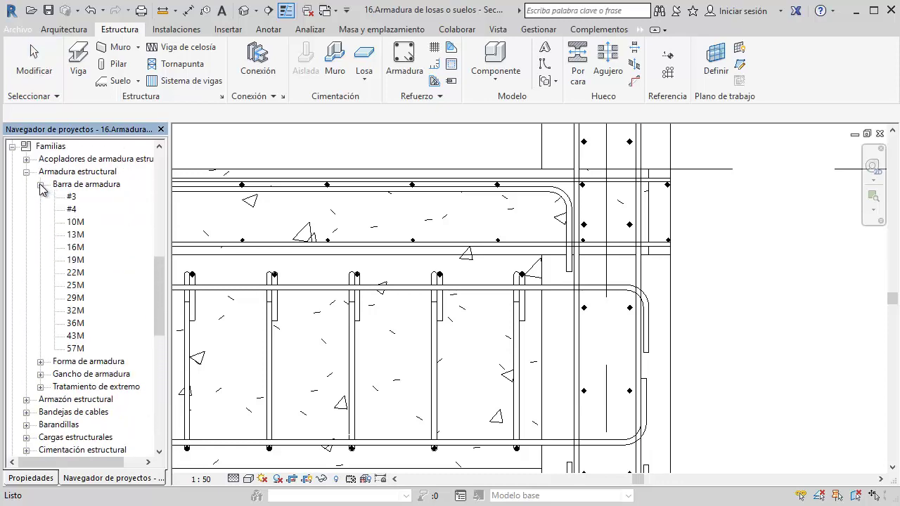
pyautogui.doubleClick(80, 235)
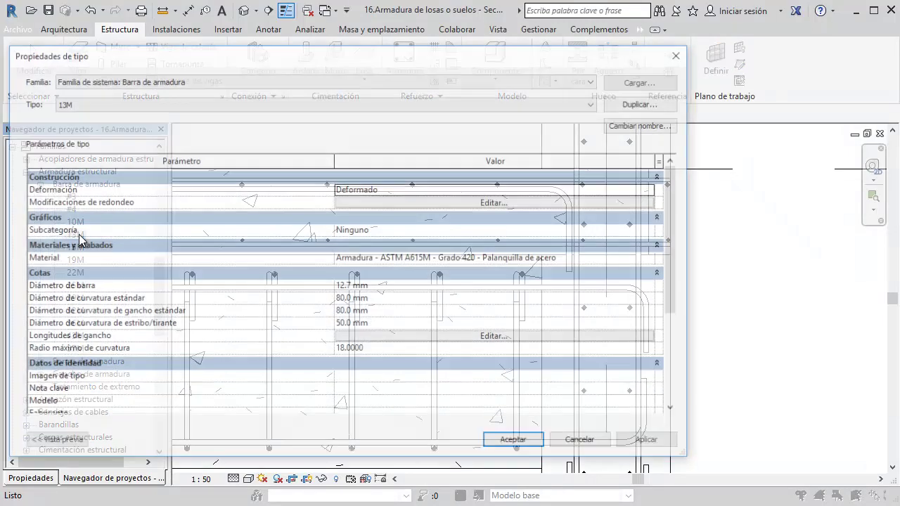
# Duplicate 13M as '13M 2' with a 500 mm standard 90° hook length and apply
pyautogui.click(633, 103)
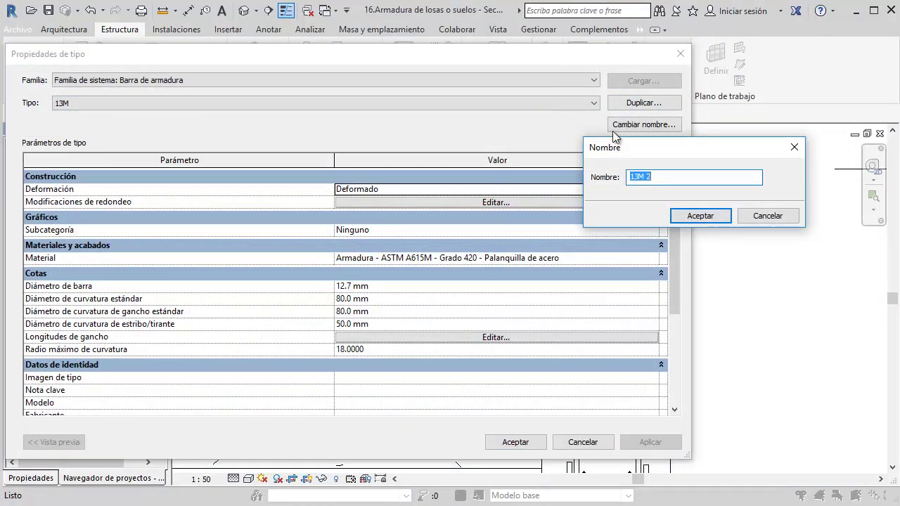
pyautogui.click(701, 216)
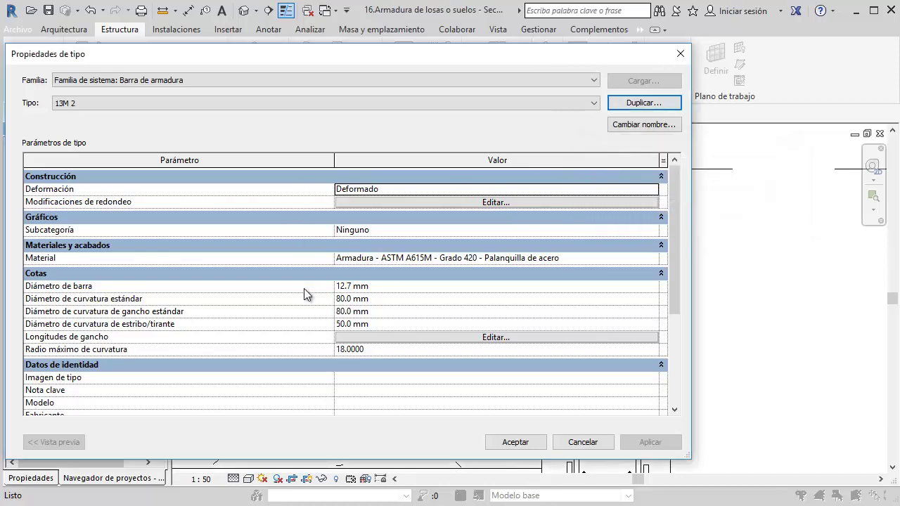
pyautogui.click(388, 339)
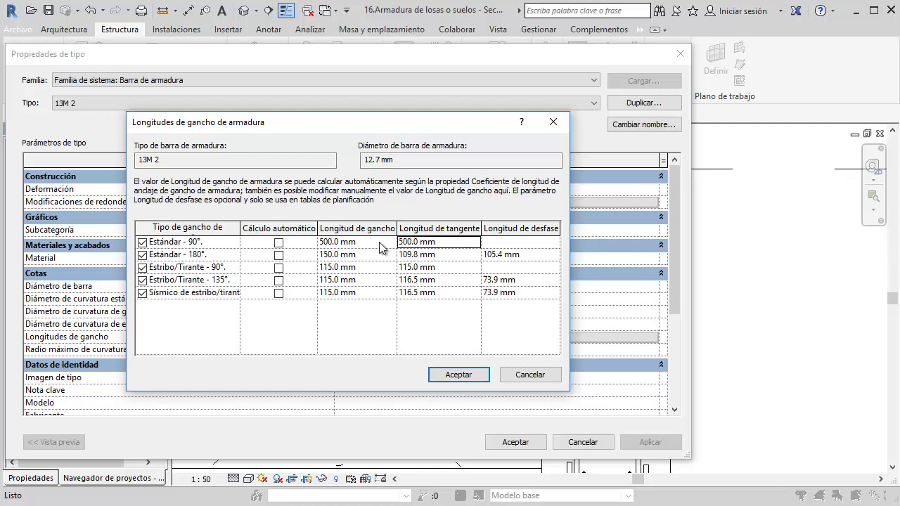
pyautogui.click(438, 375)
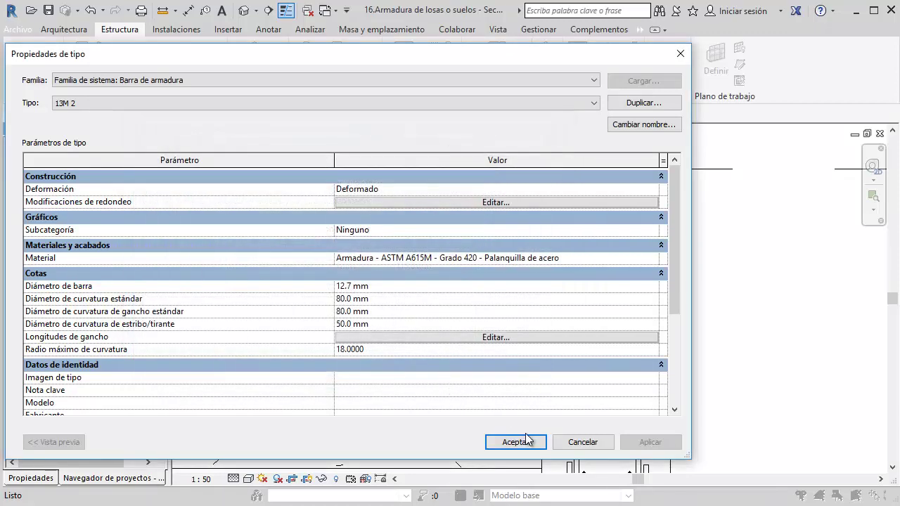
pyautogui.click(537, 445)
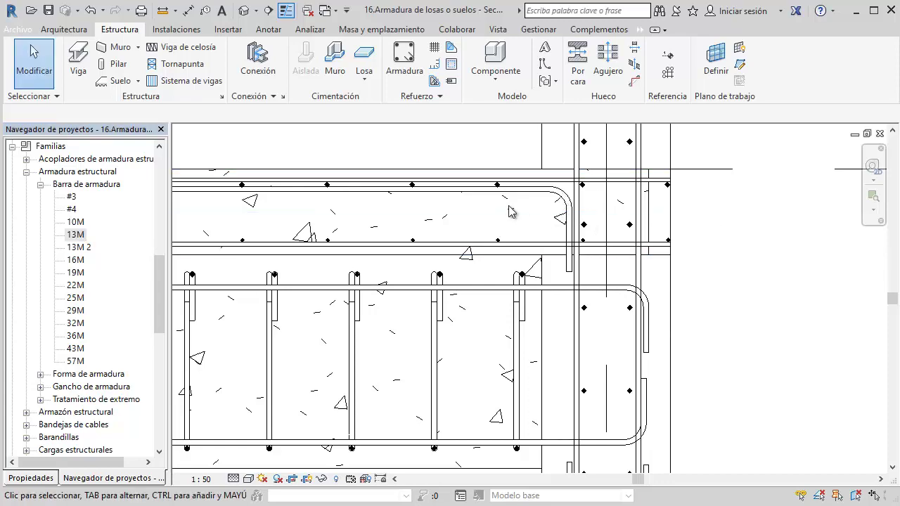
# Select the slab-edge path reinforcement and set its Barra principal type to 13M 2 in Properties
pyautogui.moveTo(531, 213); pyautogui.dragTo(724, 217, button='middle')
pyautogui.click(630, 220)
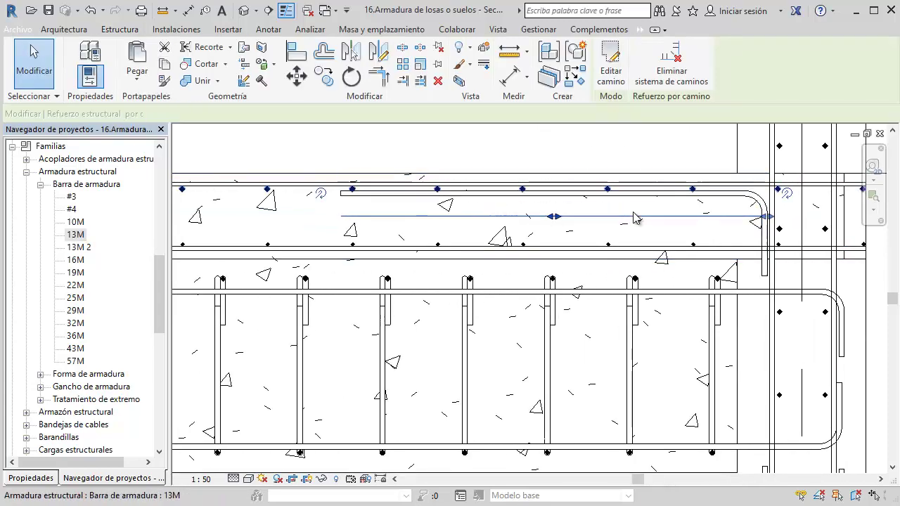
pyautogui.click(48, 479)
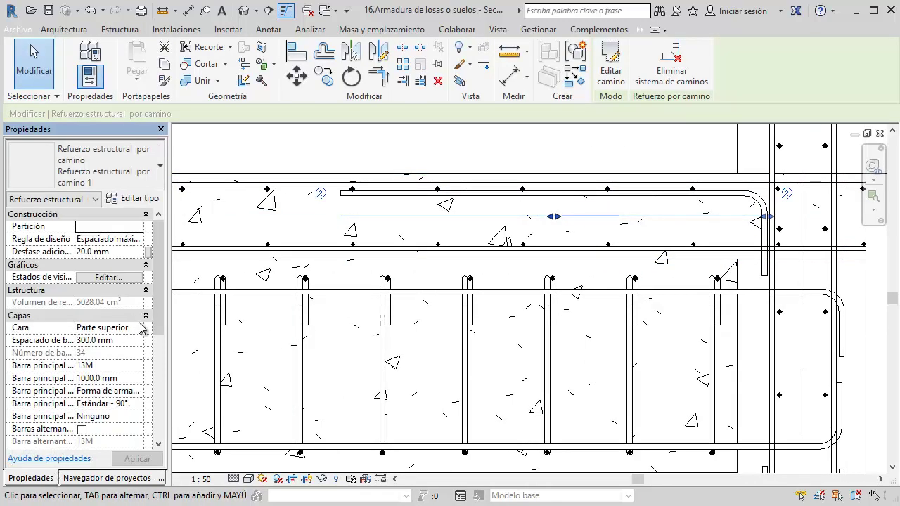
pyautogui.click(136, 366)
pyautogui.click(136, 366)
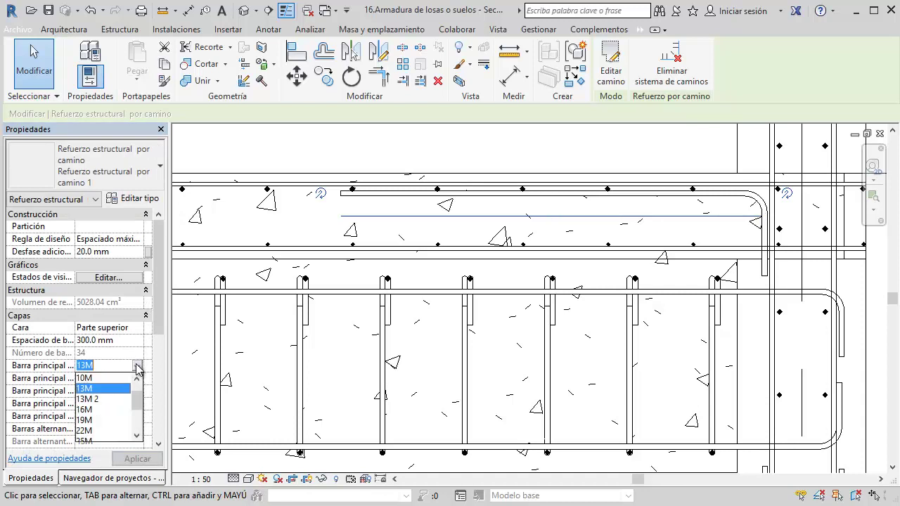
pyautogui.click(112, 399)
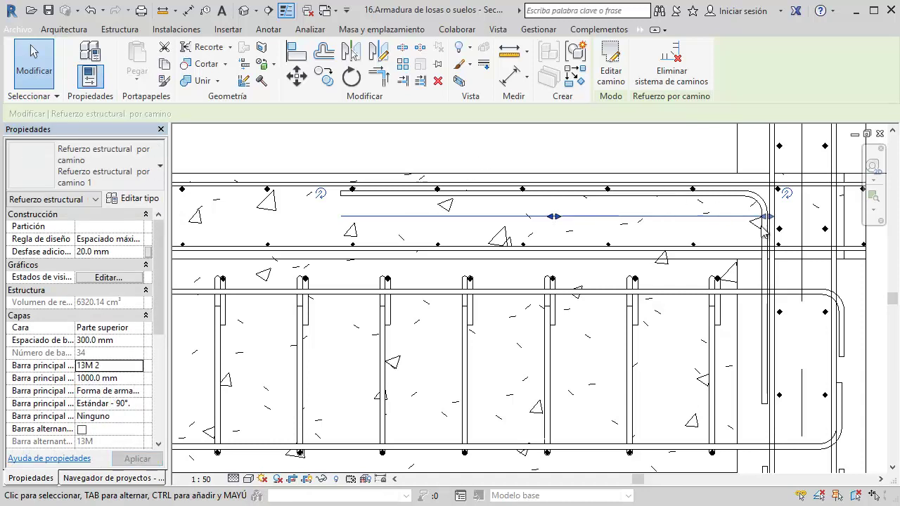
pyautogui.scroll(-2, 715, 204)
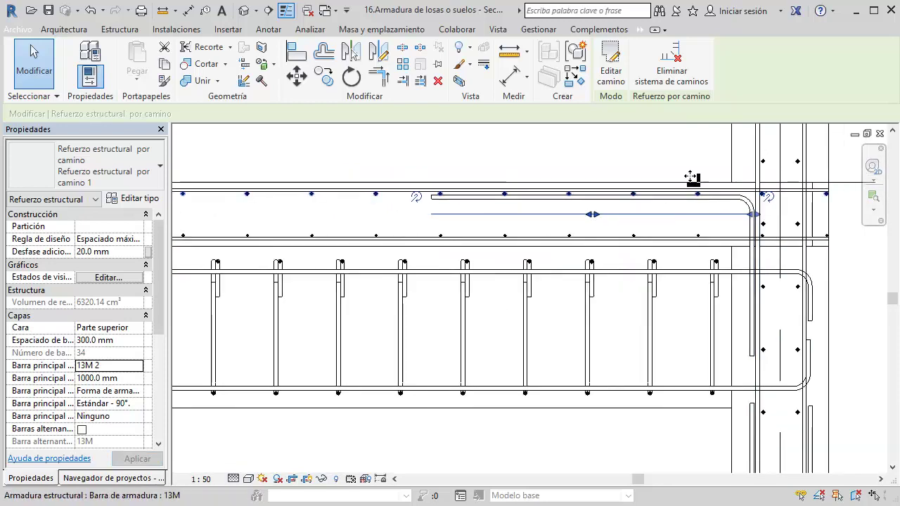
pyautogui.press('Escape')
pyautogui.scroll(-2, 635, 181)
# Collapse the rebar bar types list and open the 'Armadura muro estructural' 3D view
pyautogui.click(143, 476)
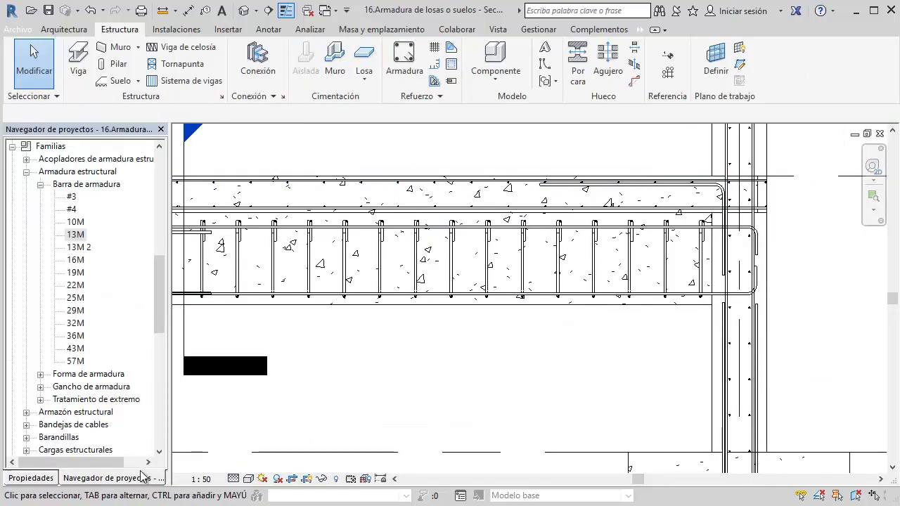
pyautogui.scroll(1, 43, 202)
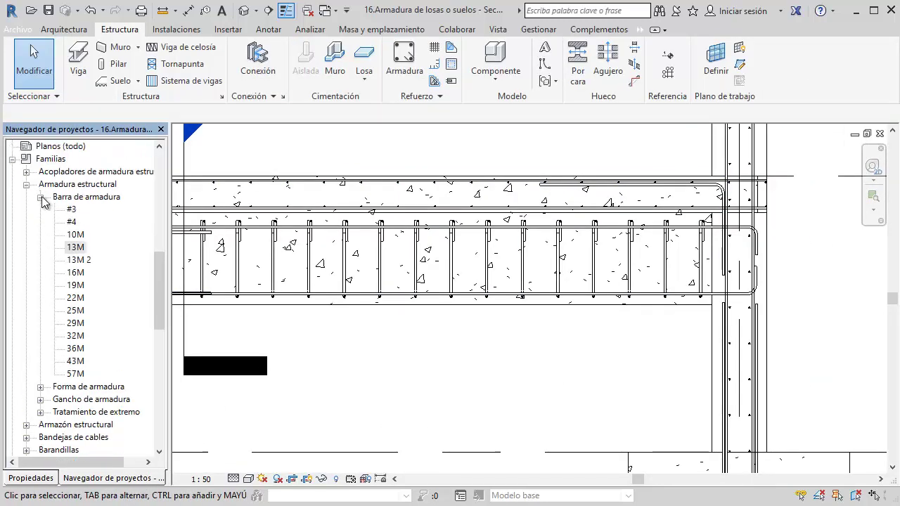
pyautogui.click(44, 202)
pyautogui.scroll(-3, 84, 295)
pyautogui.scroll(3, 85, 295)
pyautogui.scroll(1, 84, 296)
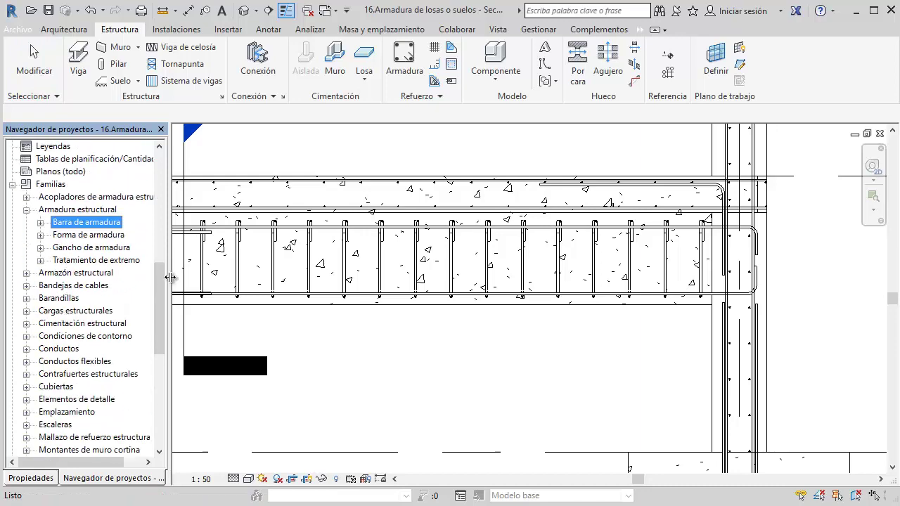
pyautogui.scroll(6, 126, 211)
pyautogui.scroll(4, 128, 200)
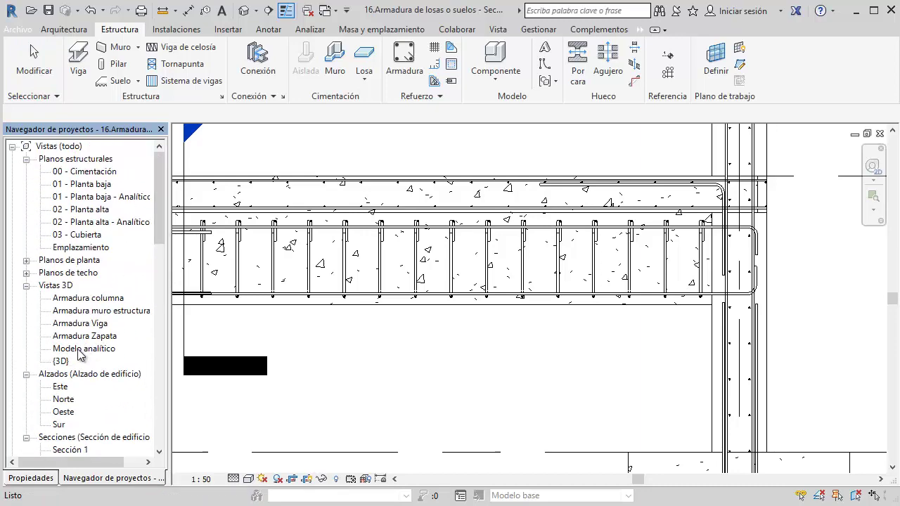
pyautogui.doubleClick(103, 310)
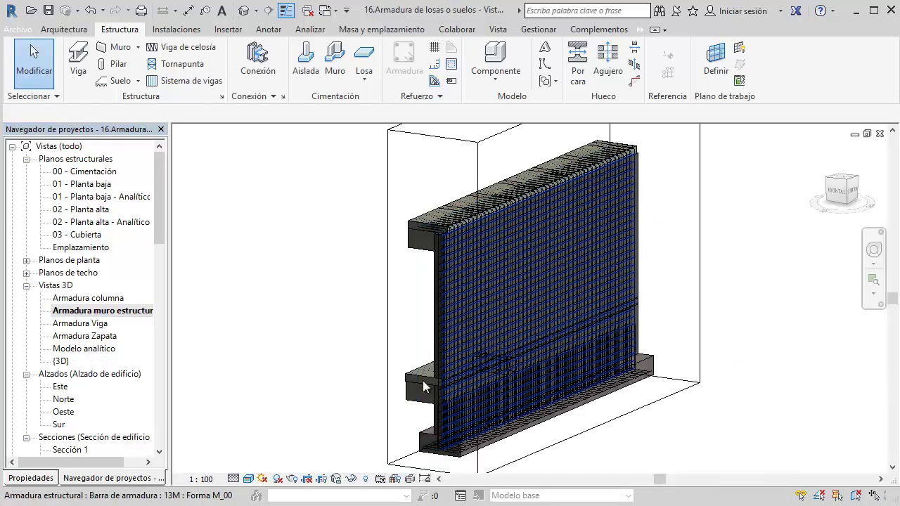
# Turn the view to the FRONT of the wall and set the visual style to Wireframe
pyautogui.keyDown('shift'); pyautogui.moveTo(422, 380); pyautogui.dragTo(468, 384, button='middle'); pyautogui.keyUp('shift')
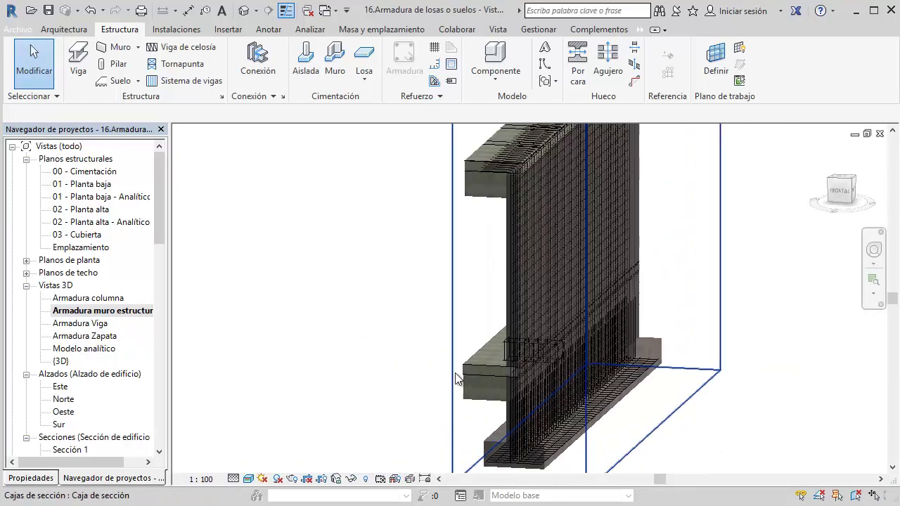
pyautogui.scroll(3, 482, 371)
pyautogui.scroll(-2, 797, 323)
pyautogui.click(842, 198)
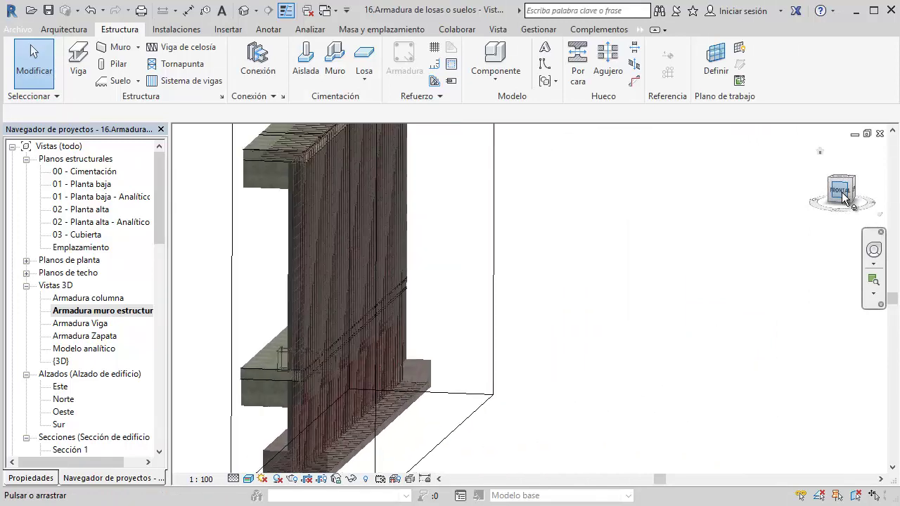
pyautogui.scroll(5, 533, 341)
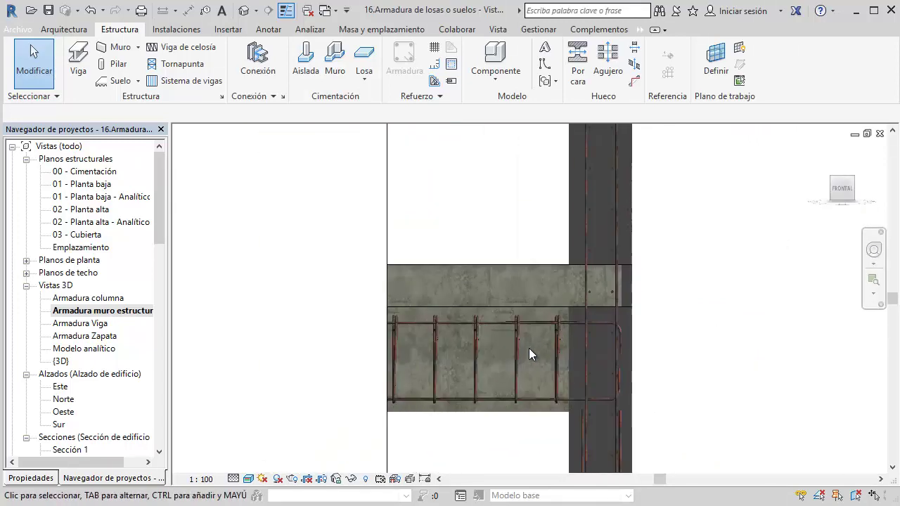
pyautogui.click(249, 479)
pyautogui.click(296, 393)
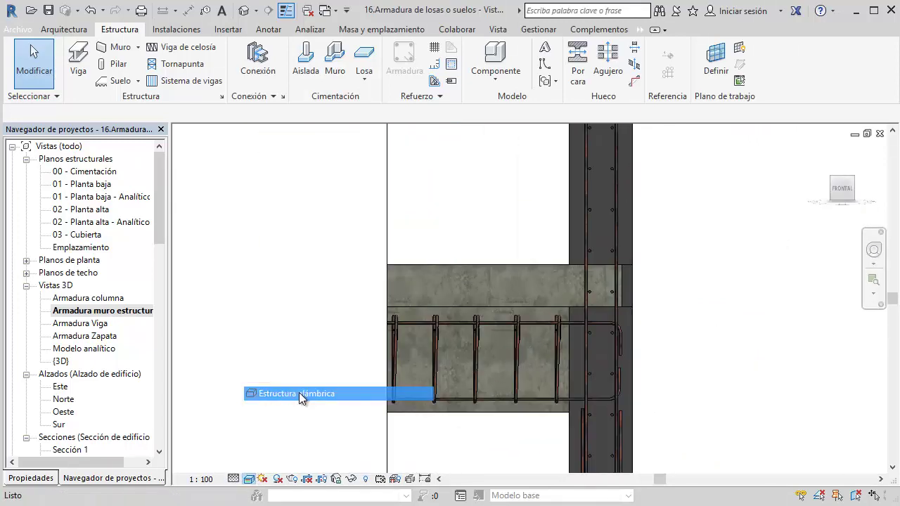
# Set the selected slab bar to View unobscured and View as solid in 'Armadura muro estructural', then orbit
pyautogui.click(569, 284)
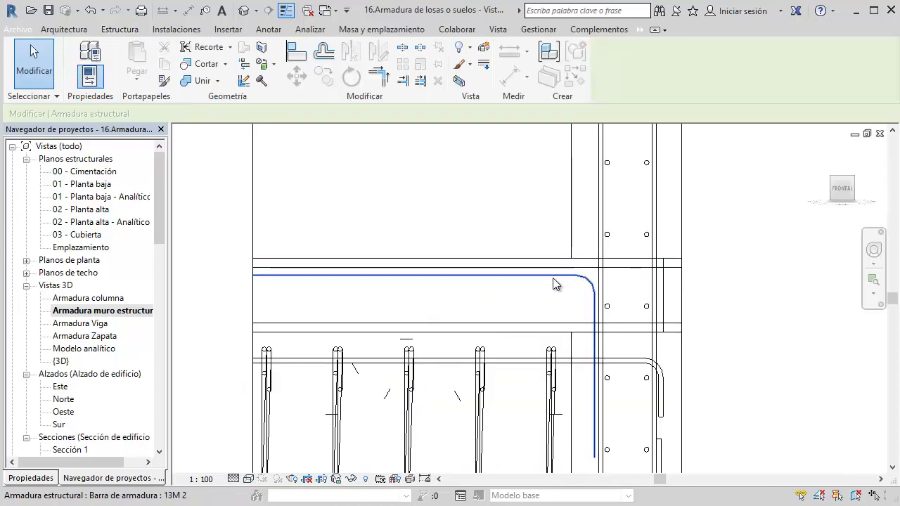
pyautogui.click(43, 480)
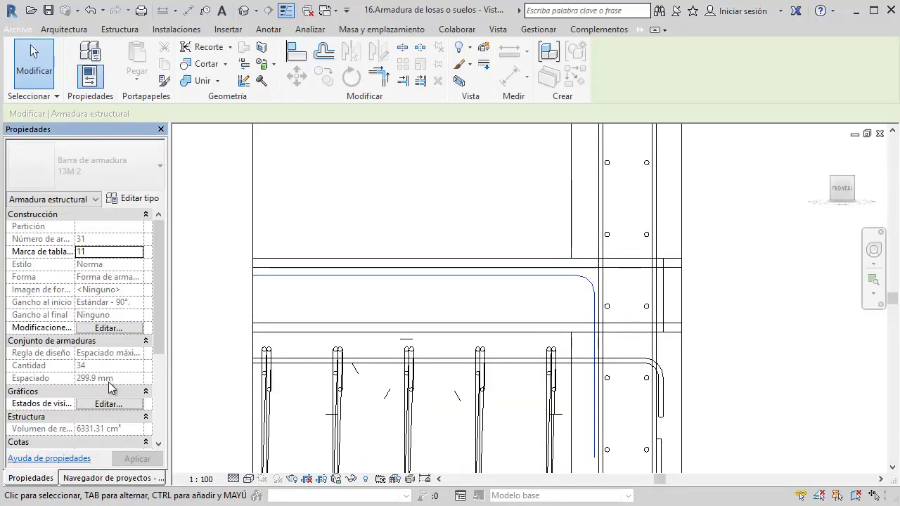
pyautogui.click(107, 405)
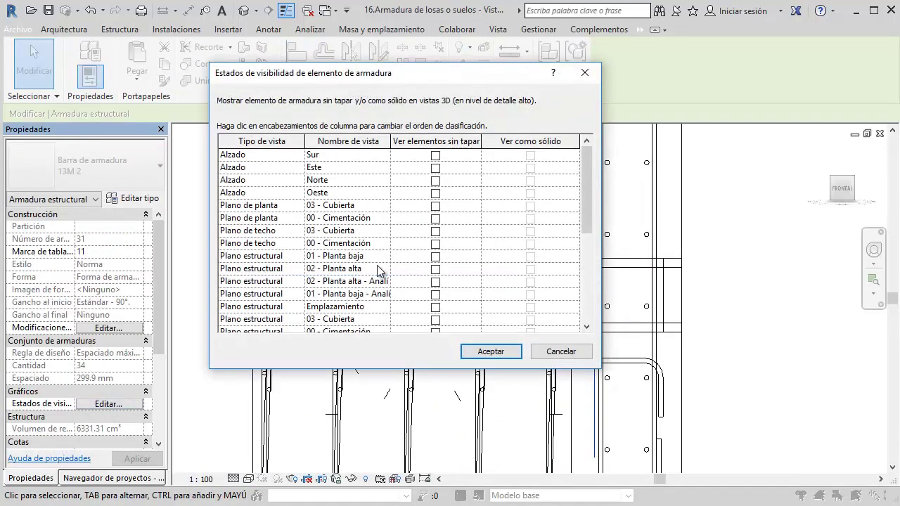
pyautogui.scroll(-5, 377, 271)
pyautogui.click(434, 308)
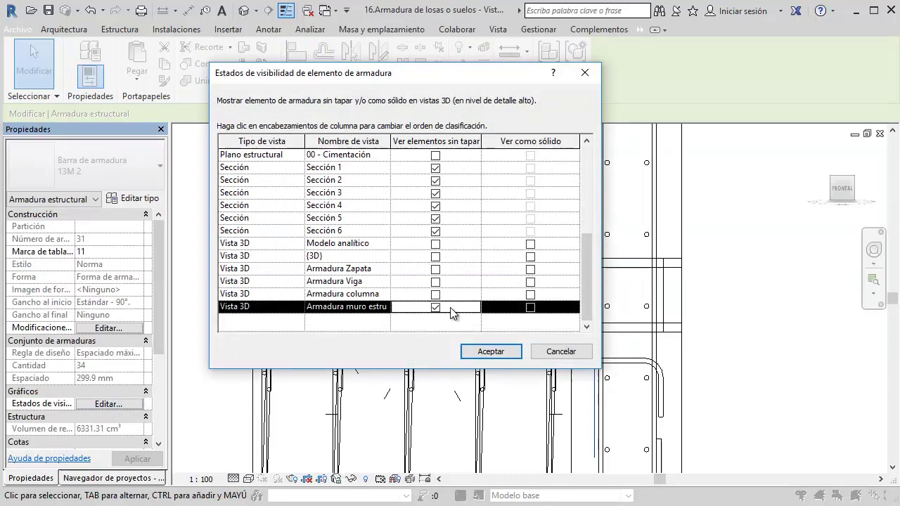
pyautogui.click(531, 309)
pyautogui.click(492, 352)
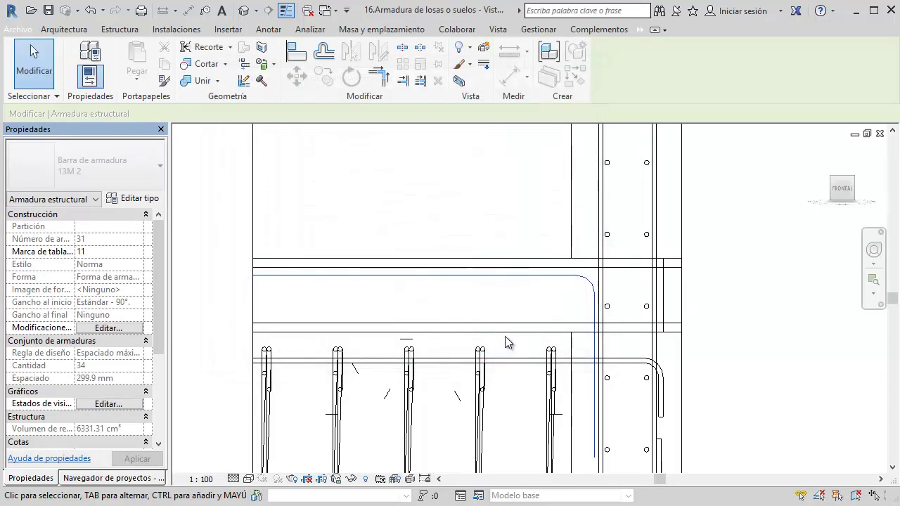
pyautogui.press('Escape')
pyautogui.moveTo(721, 272)
pyautogui.keyDown('shift'); pyautogui.mouseDown(button='middle')
pyautogui.moveTo(688, 325)
pyautogui.moveTo(618, 366)
pyautogui.mouseUp(button='middle'); pyautogui.keyUp('shift')
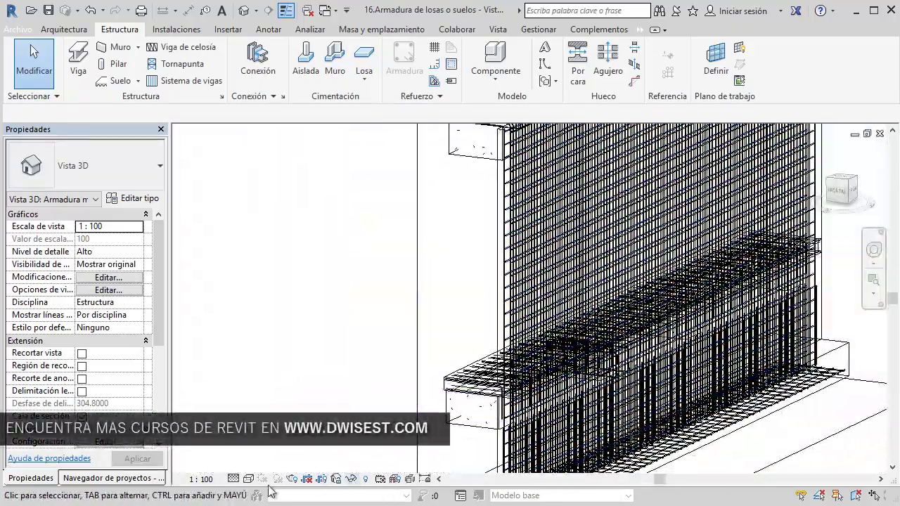
# Switch the 3D view to Realistic and drag the section box outward to reveal more slab
pyautogui.click(248, 479)
pyautogui.click(279, 450)
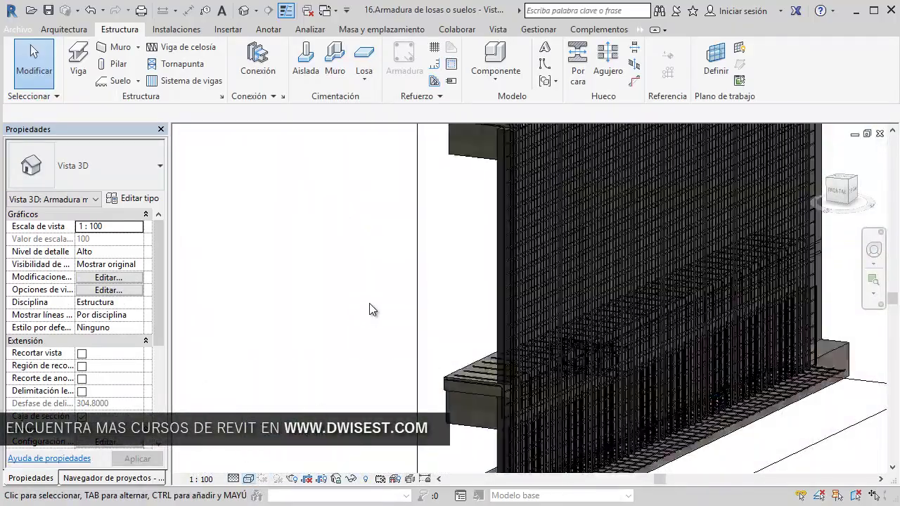
pyautogui.moveTo(369, 303)
pyautogui.keyDown('shift'); pyautogui.mouseDown(button='middle')
pyautogui.moveTo(475, 381)
pyautogui.moveTo(461, 337)
pyautogui.mouseUp(button='middle'); pyautogui.keyUp('shift')
pyautogui.click(461, 337)
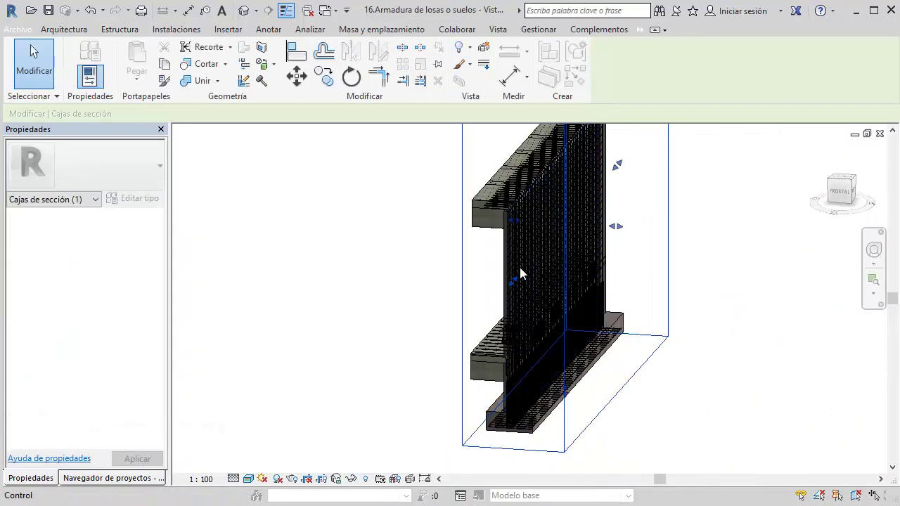
pyautogui.moveTo(515, 225); pyautogui.dragTo(503, 223)
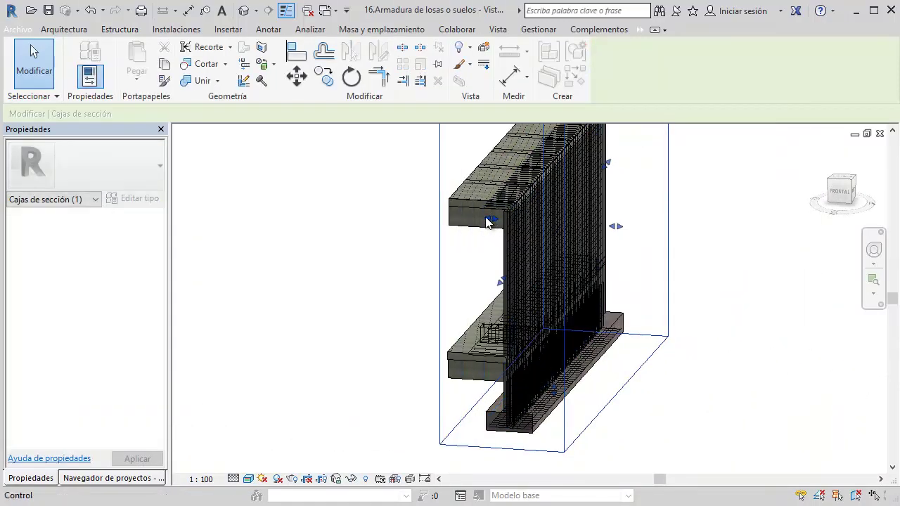
pyautogui.scroll(2, 520, 193)
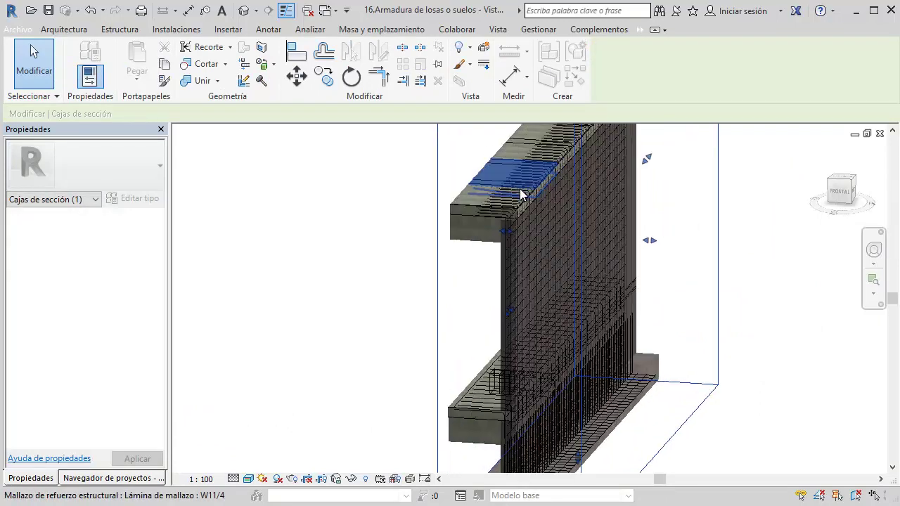
pyautogui.scroll(2, 689, 226)
pyautogui.scroll(-2, 689, 226)
pyautogui.keyDown('shift'); pyautogui.moveTo(689, 254); pyautogui.dragTo(669, 198, button='middle'); pyautogui.keyUp('shift')
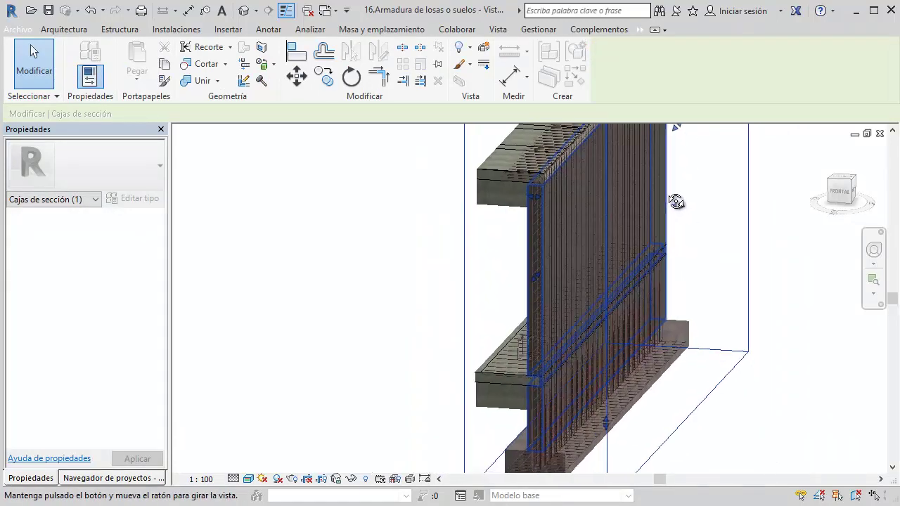
pyautogui.click(795, 268)
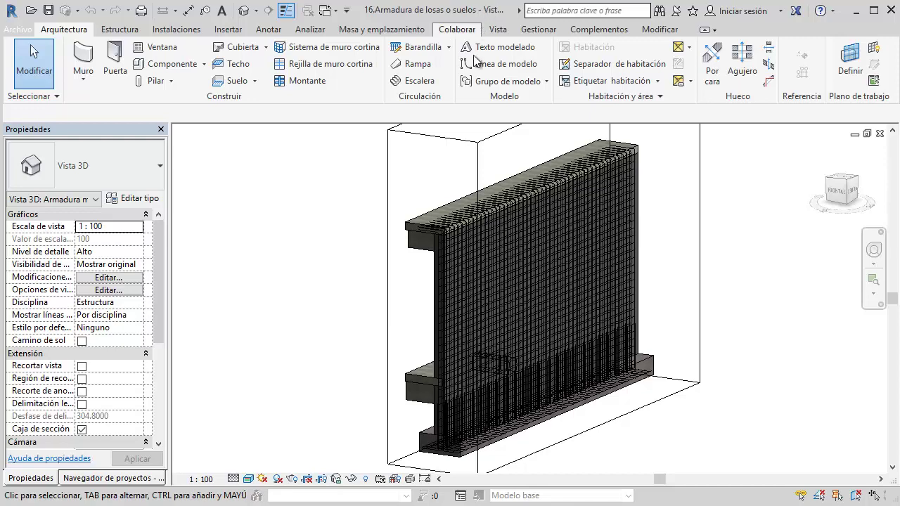
# In the Project Browser, select the 01 - Planta baja structural plan
pyautogui.scroll(2, 405, 300)
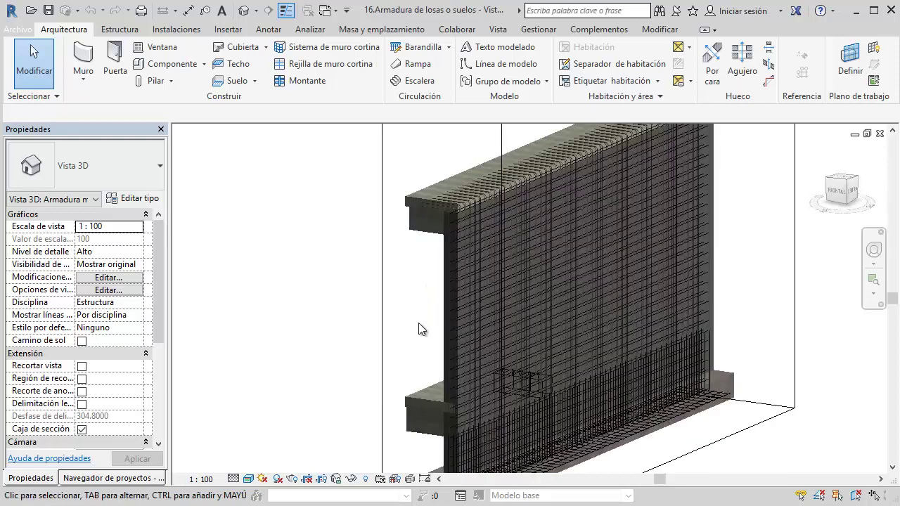
pyautogui.scroll(2, 419, 303)
pyautogui.click(109, 482)
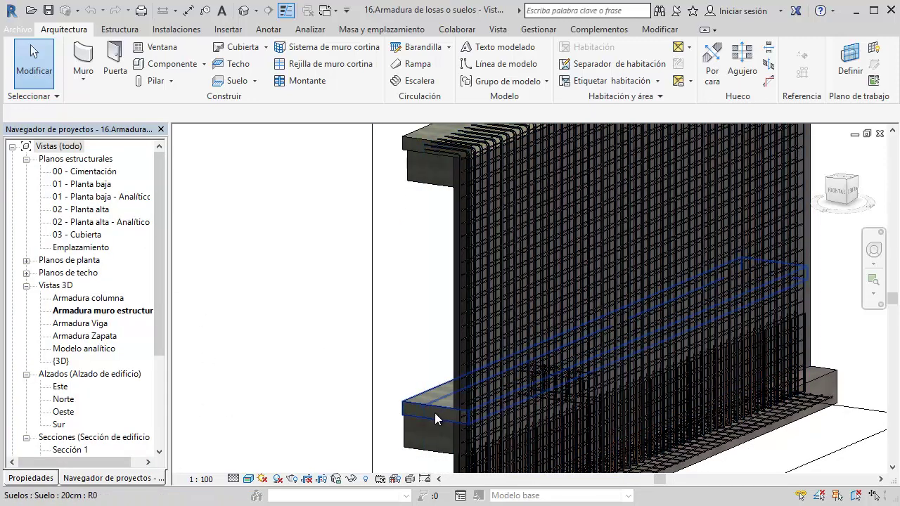
pyautogui.click(86, 186)
# Check the right-edge slab rebar in 01 - Planta baja, then reopen the 3D wall reinforcement view
pyautogui.doubleClick(86, 186)
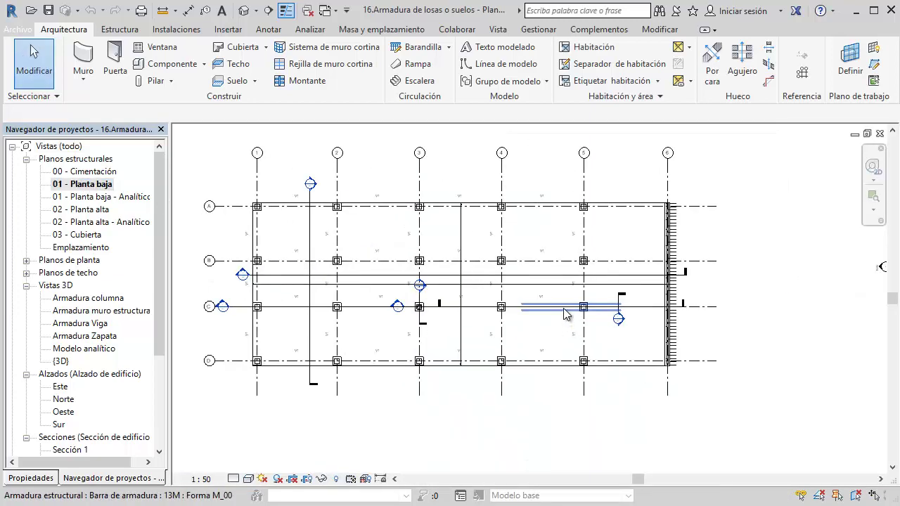
pyautogui.scroll(3, 566, 314)
pyautogui.moveTo(593, 312)
pyautogui.mouseDown(button='middle')
pyautogui.moveTo(693, 352)
pyautogui.moveTo(802, 212)
pyautogui.mouseUp(button='middle')
pyautogui.scroll(-2, 693, 352)
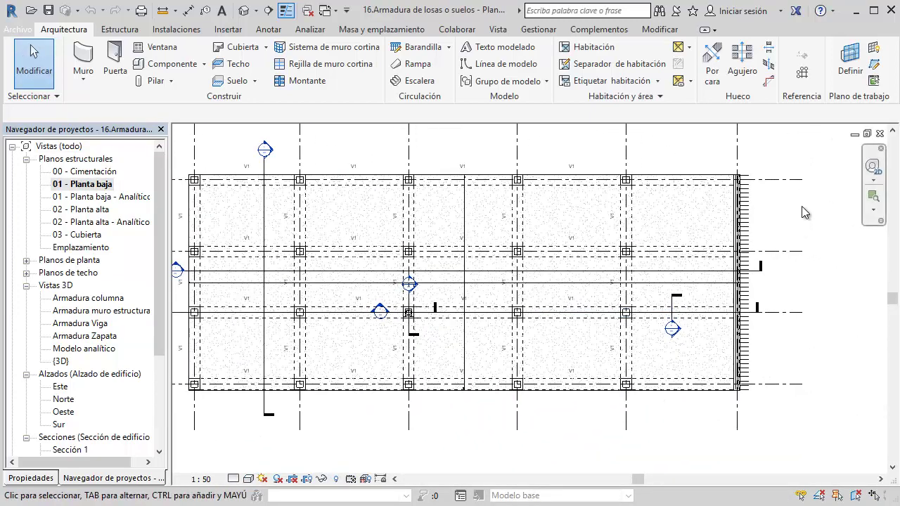
pyautogui.scroll(4, 739, 171)
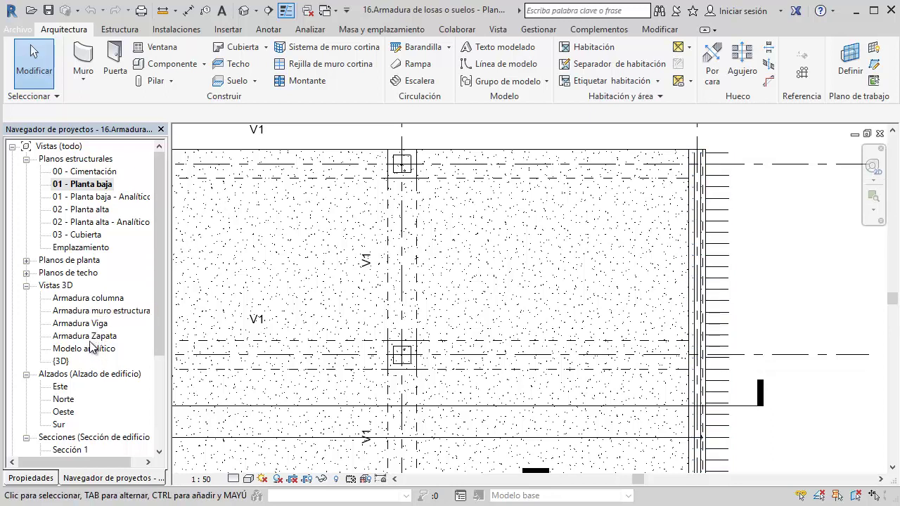
pyautogui.doubleClick(97, 310)
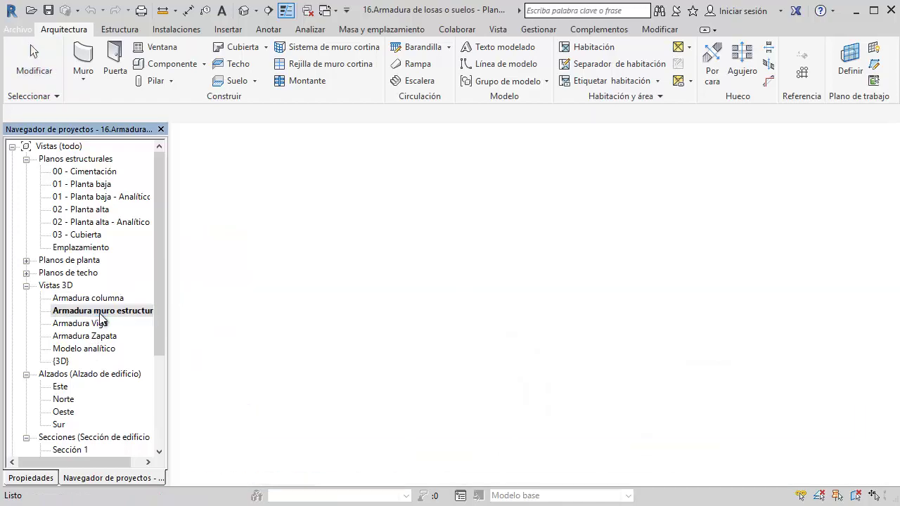
# Inspect the footing-corner rebar in 3D, pick a rebar set, then close the 3D view
pyautogui.scroll(3, 546, 312)
pyautogui.scroll(3, 492, 319)
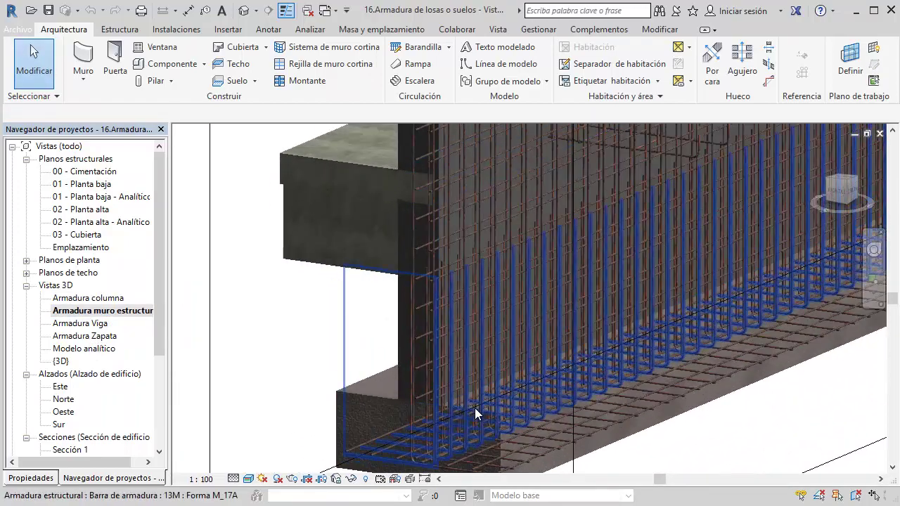
pyautogui.keyDown('shift'); pyautogui.moveTo(474, 408); pyautogui.dragTo(483, 400, button='middle'); pyautogui.keyUp('shift')
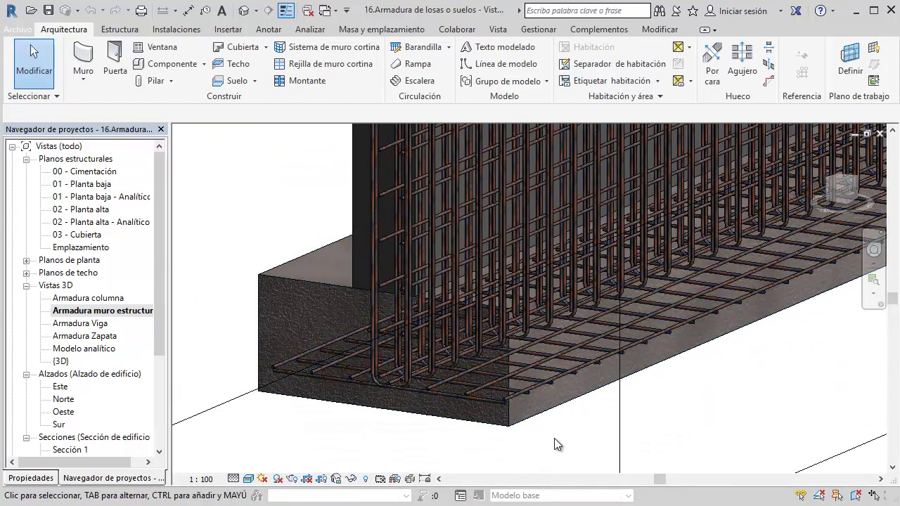
pyautogui.click(478, 366)
pyautogui.click(778, 420)
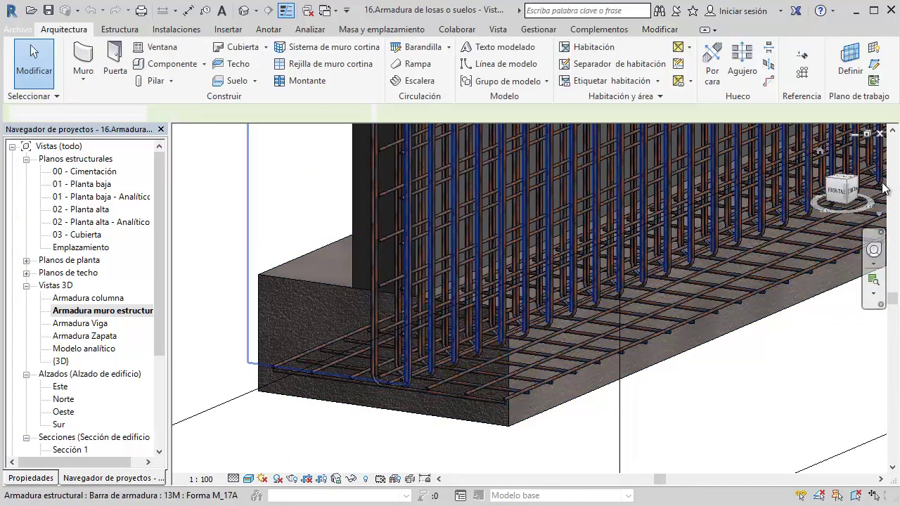
pyautogui.click(879, 133)
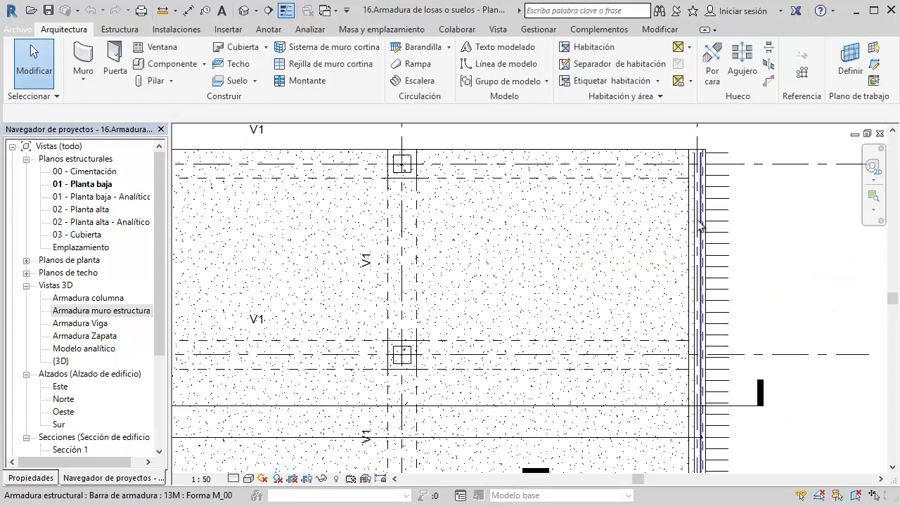
# In 01 - Planta baja's View Range, set Bottom and View Depth to Associated Level
pyautogui.scroll(-3, 701, 226)
pyautogui.scroll(-2, 749, 243)
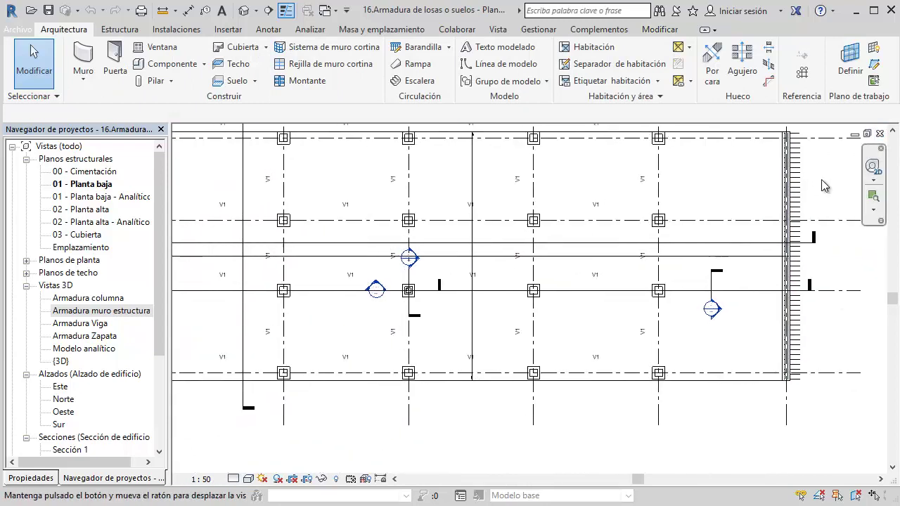
pyautogui.click(47, 480)
pyautogui.moveTo(160, 282); pyautogui.dragTo(160, 343)
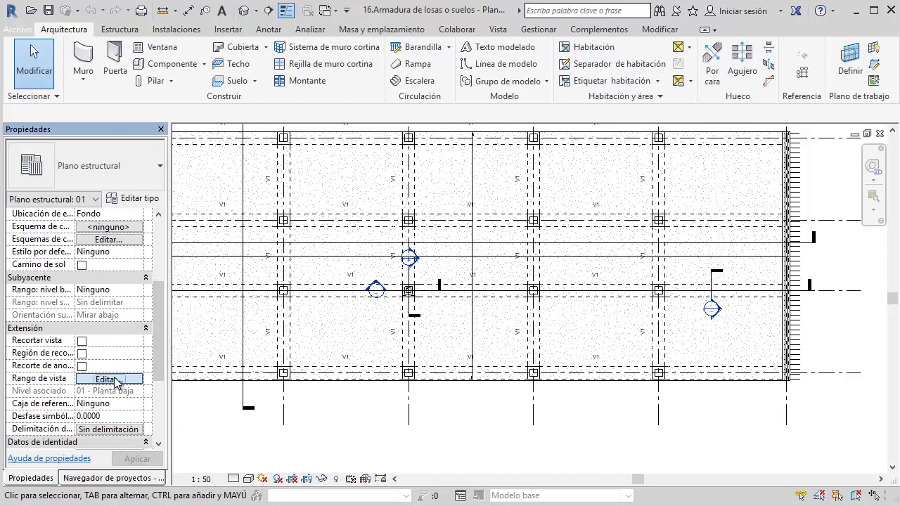
pyautogui.click(117, 381)
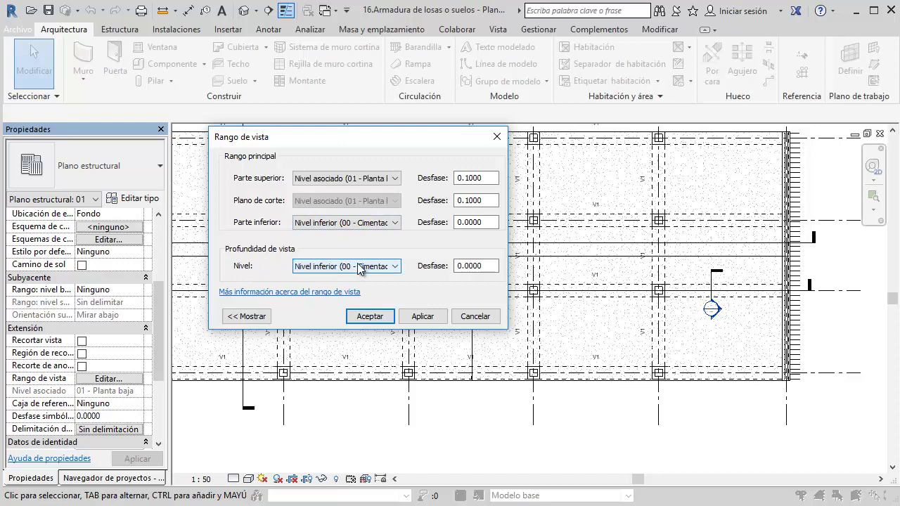
pyautogui.click(362, 222)
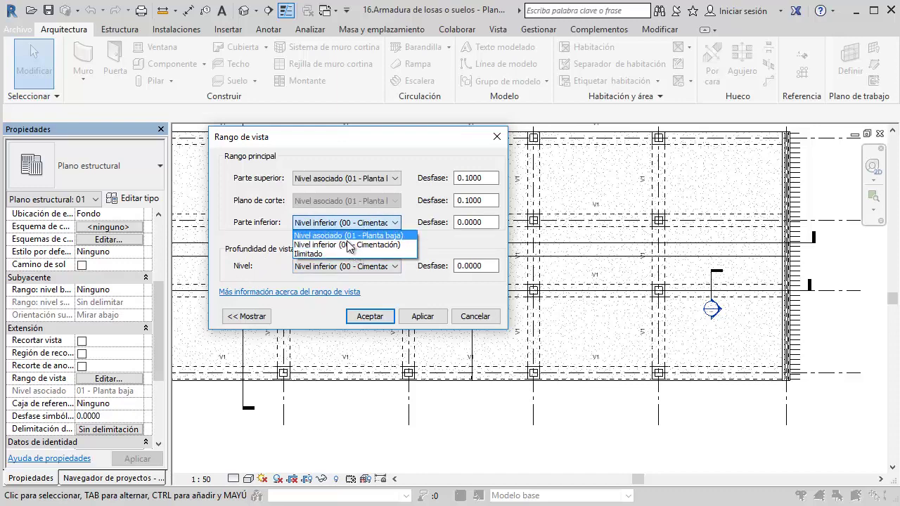
pyautogui.click(348, 236)
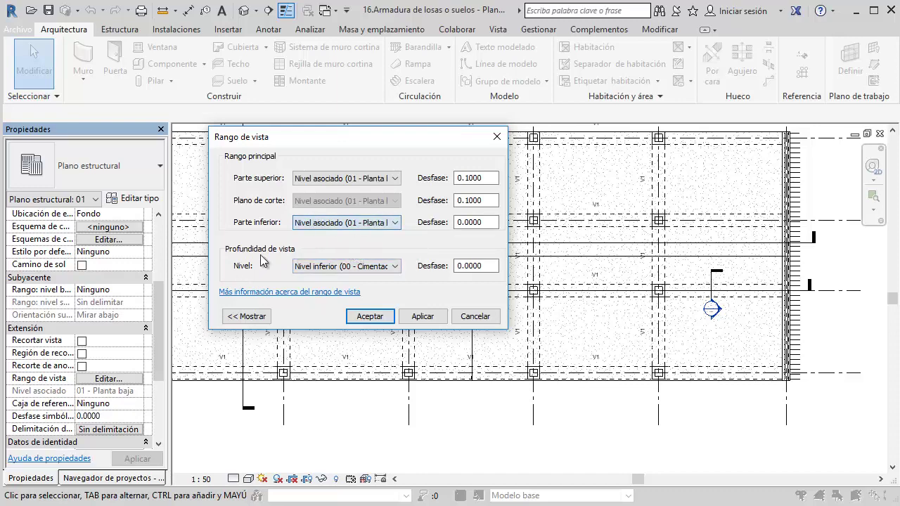
pyautogui.click(369, 223)
pyautogui.click(370, 235)
pyautogui.click(370, 267)
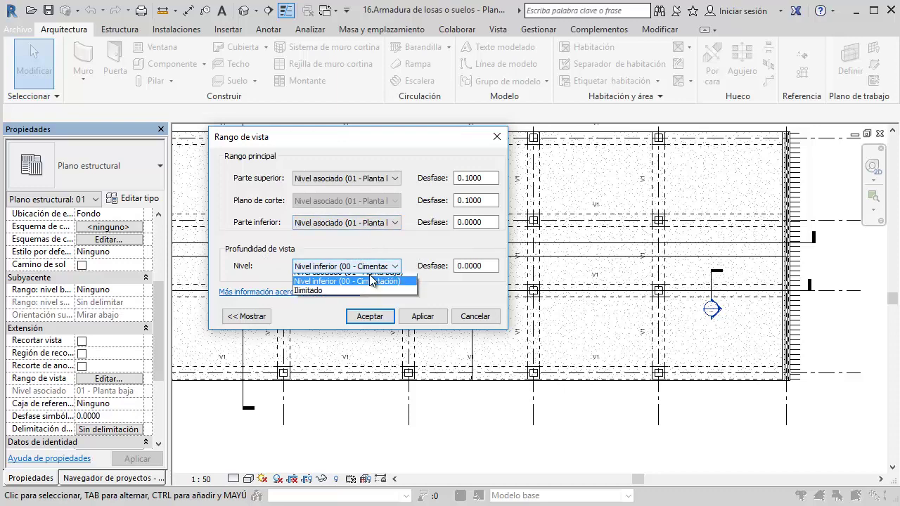
pyautogui.click(371, 280)
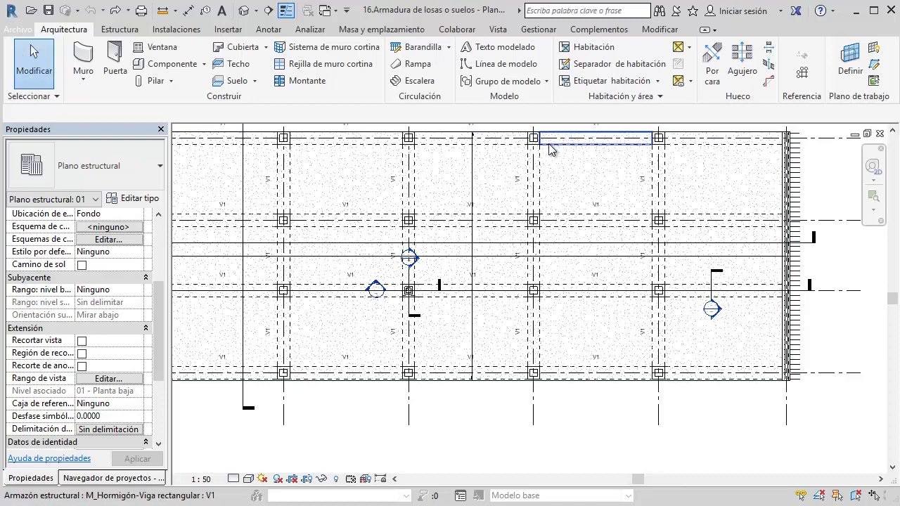
pyautogui.scroll(2, 548, 145)
pyautogui.scroll(3, 534, 211)
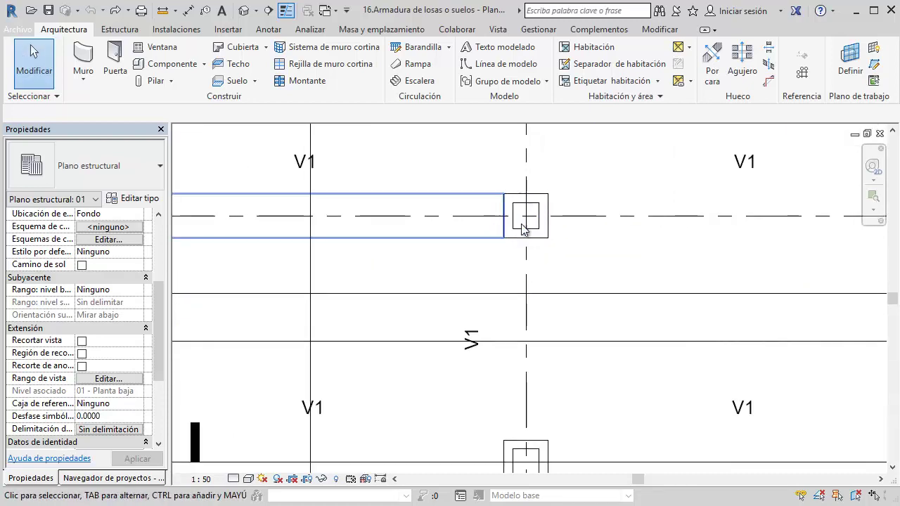
pyautogui.scroll(-3, 532, 214)
pyautogui.moveTo(577, 195); pyautogui.dragTo(623, 231, button='middle')
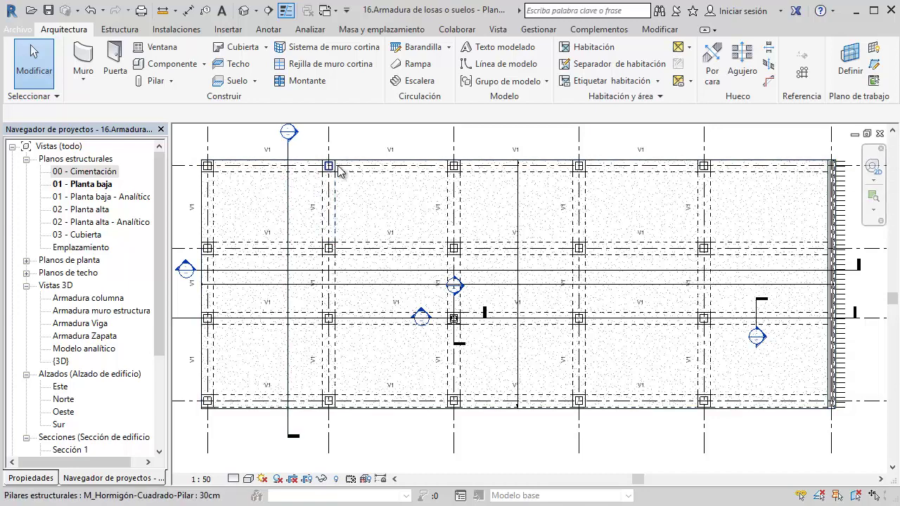
pyautogui.scroll(3, 341, 171)
pyautogui.scroll(-2, 457, 211)
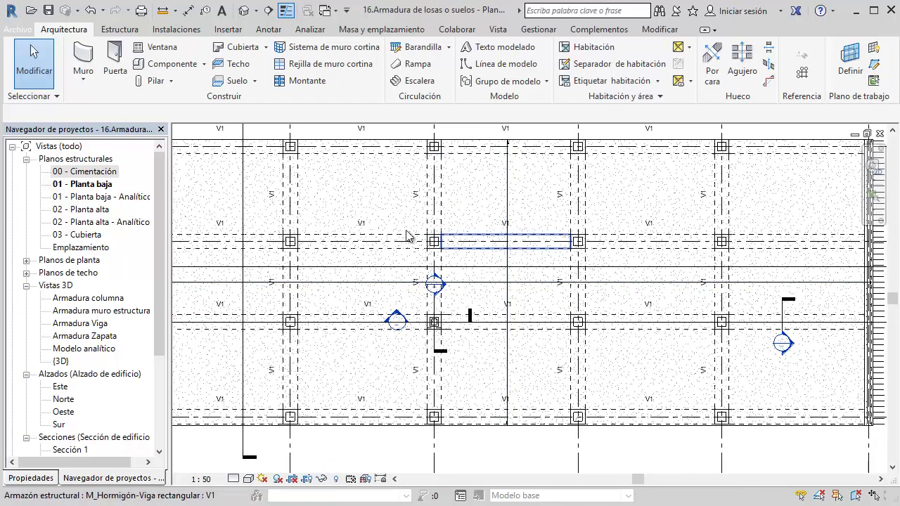
pyautogui.doubleClick(107, 173)
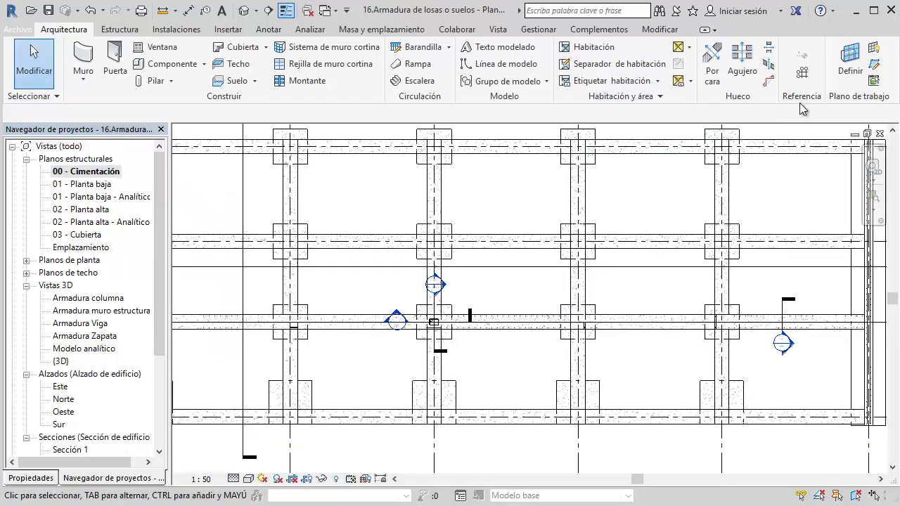
pyautogui.hotkey('ctrl', 'Tab')
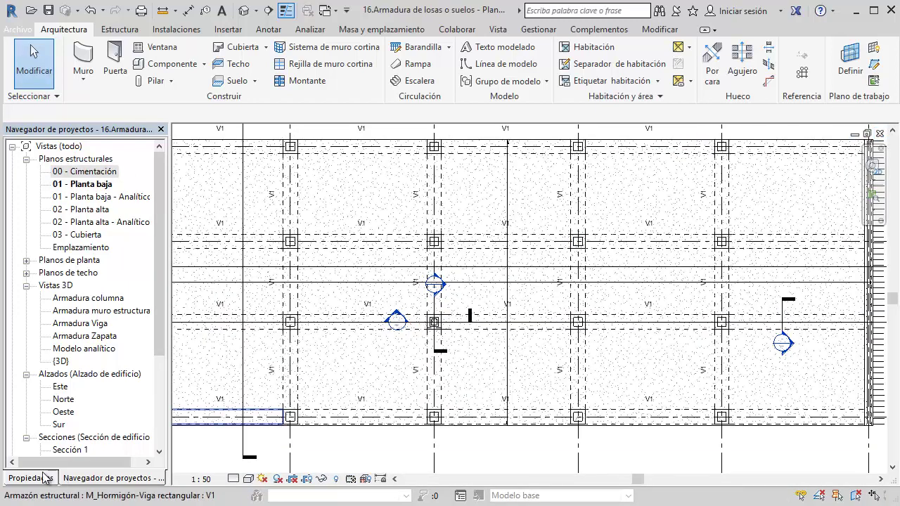
# Set Parte inferior and Profundidad de vista to Nivel asociado and accept the view range
pyautogui.click(29, 478)
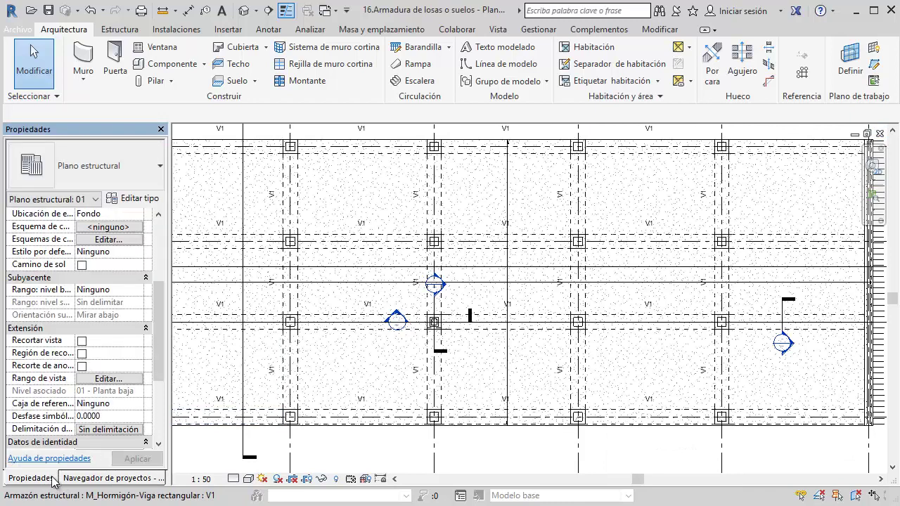
pyautogui.click(116, 380)
pyautogui.click(372, 222)
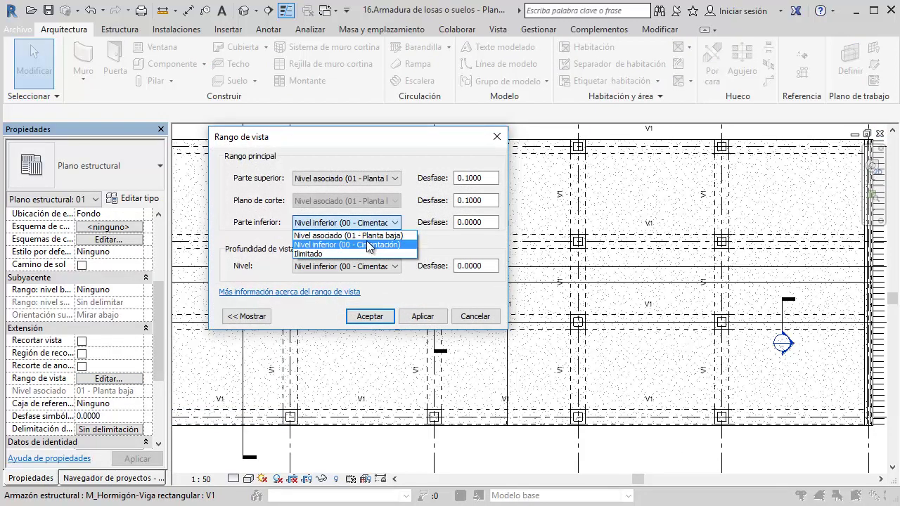
pyautogui.click(371, 238)
pyautogui.click(371, 265)
pyautogui.click(372, 276)
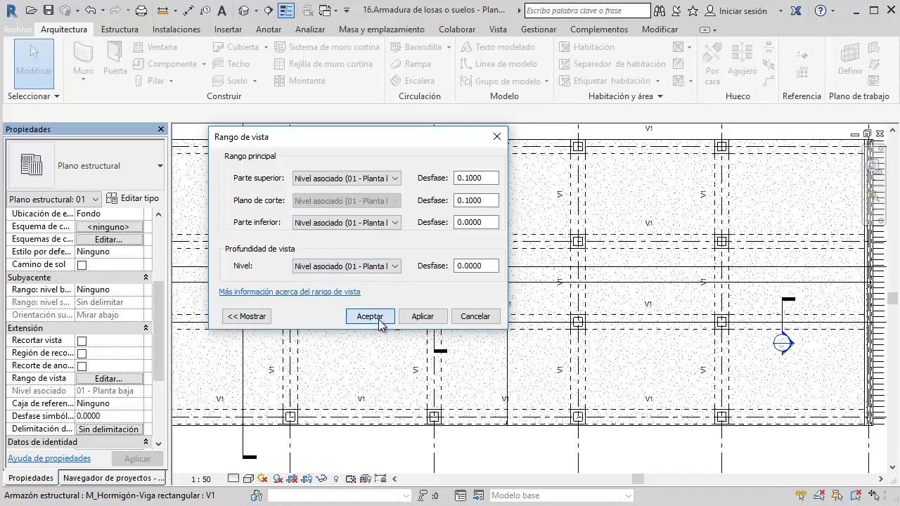
pyautogui.click(370, 316)
pyautogui.moveTo(595, 235); pyautogui.dragTo(556, 160, button='middle')
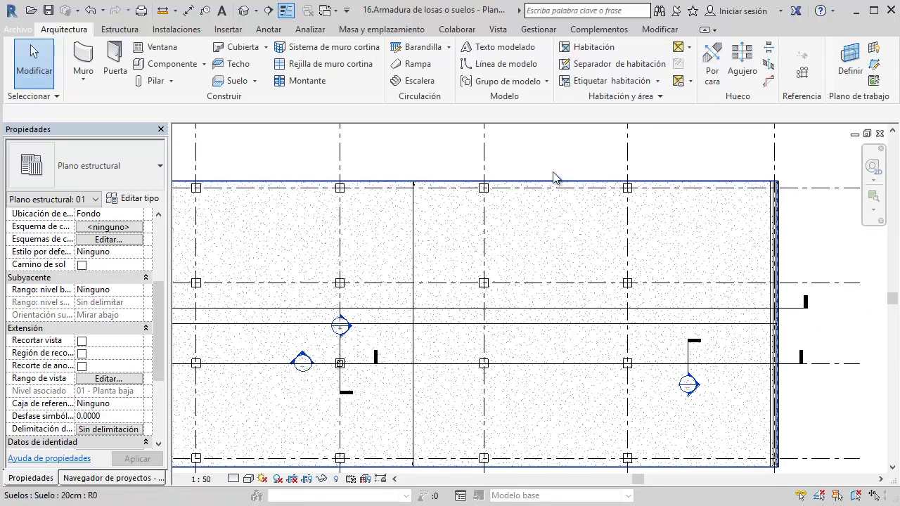
# Select the 20 cm ground-floor slab (251.735 m²) and start Refuerzo de área on it
pyautogui.moveTo(552, 178); pyautogui.dragTo(551, 154, button='middle')
pyautogui.scroll(1, 703, 152)
pyautogui.scroll(4, 738, 159)
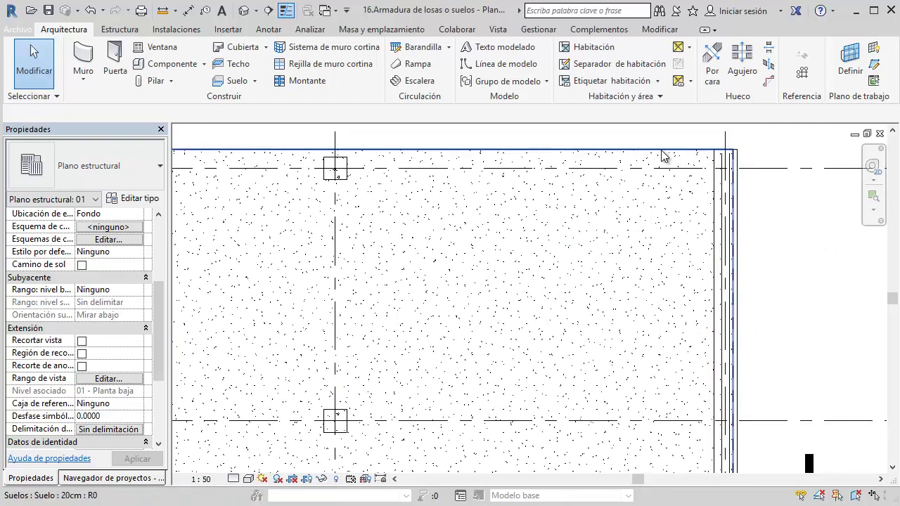
pyautogui.click(663, 156)
pyautogui.scroll(-2, 672, 153)
pyautogui.moveTo(679, 153); pyautogui.dragTo(728, 145, button='middle')
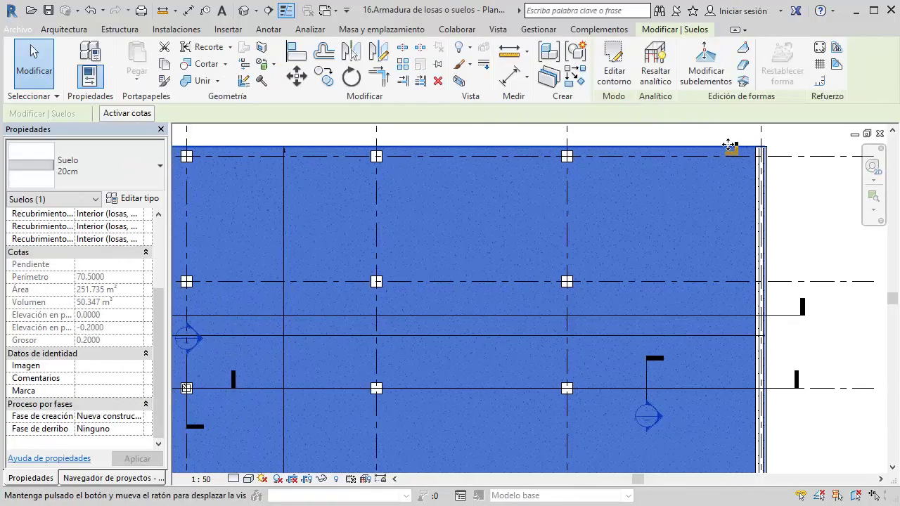
pyautogui.scroll(-2, 734, 147)
pyautogui.moveTo(766, 120); pyautogui.dragTo(777, 154, button='middle')
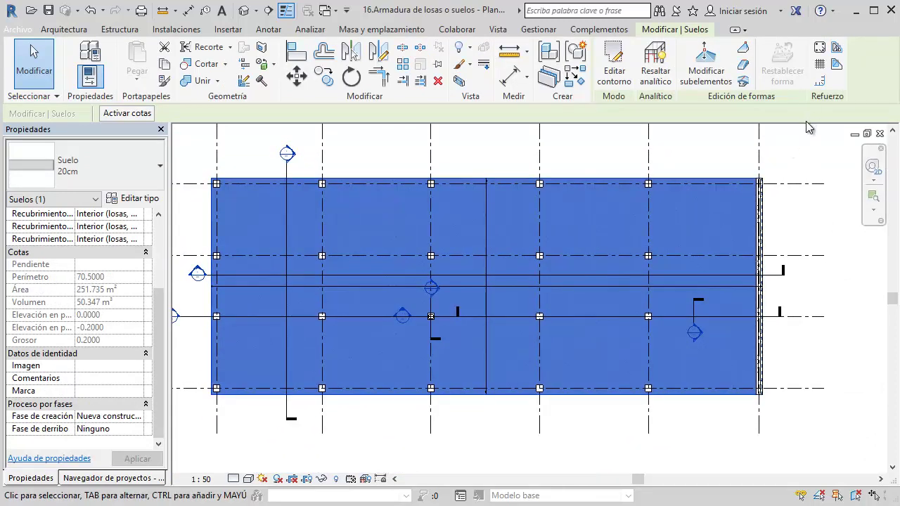
pyautogui.click(819, 65)
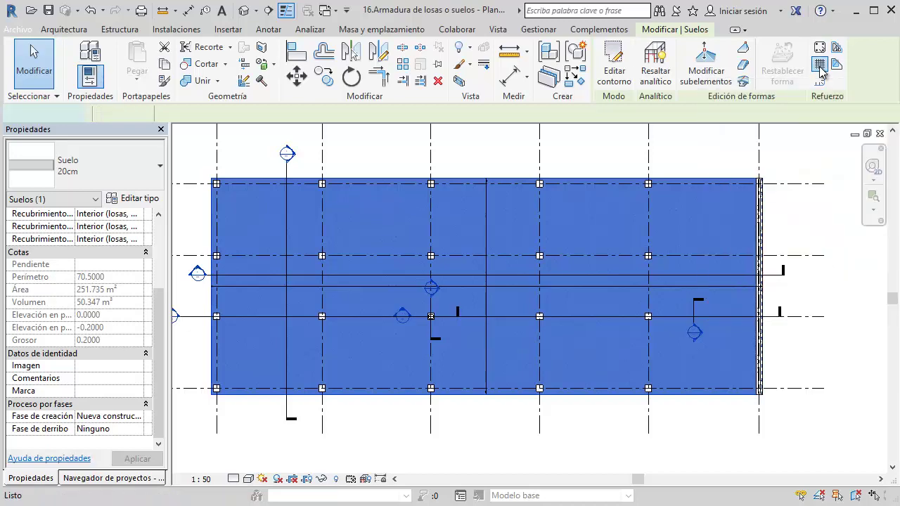
# Sketch a rectangle from the slab's top-left to bottom-right corner, then discard it
pyautogui.click(741, 49)
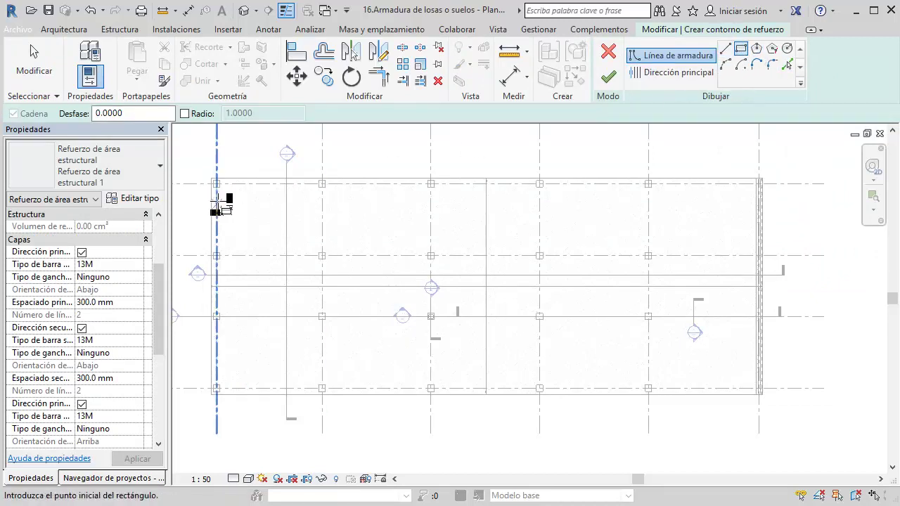
pyautogui.click(213, 182)
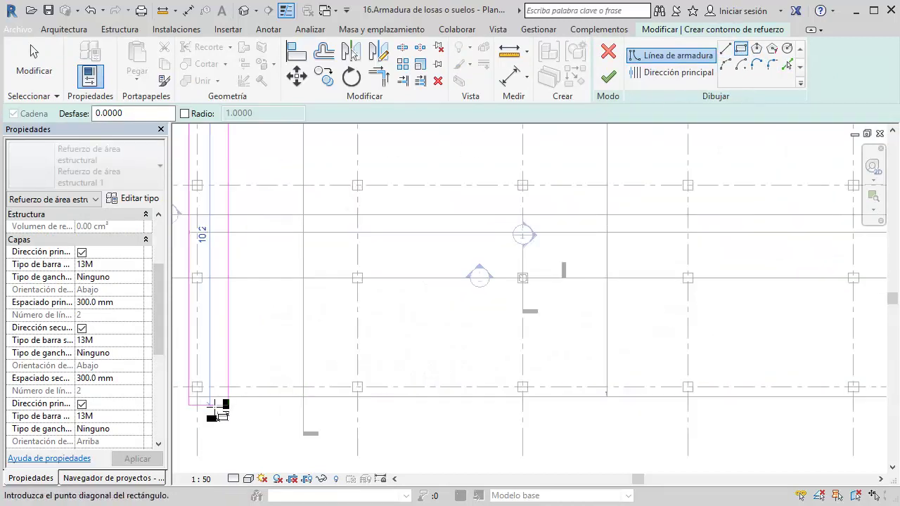
pyautogui.scroll(3, 215, 401)
pyautogui.moveTo(201, 396); pyautogui.dragTo(318, 367, button='middle')
pyautogui.scroll(2, 322, 371)
pyautogui.scroll(-2, 287, 361)
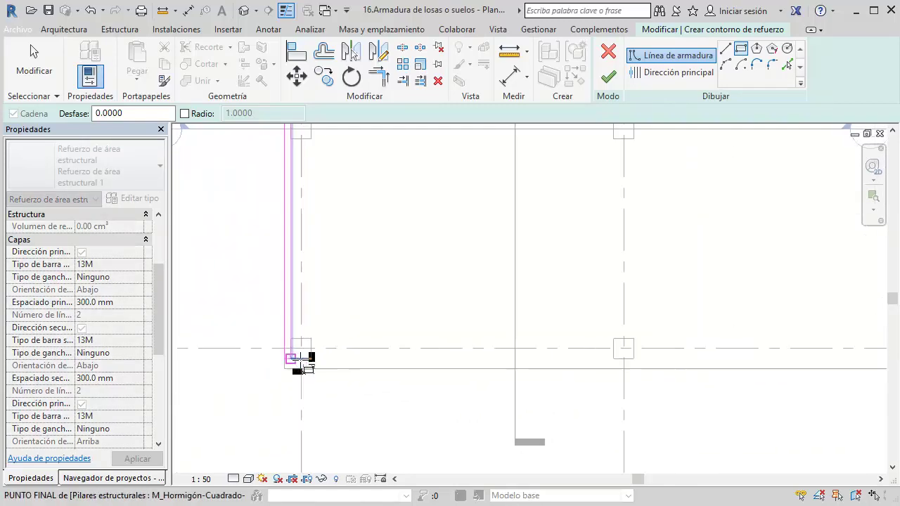
pyautogui.scroll(-3, 297, 362)
pyautogui.scroll(1, 476, 357)
pyautogui.scroll(-1, 476, 358)
pyautogui.scroll(1, 719, 351)
pyautogui.scroll(2, 638, 341)
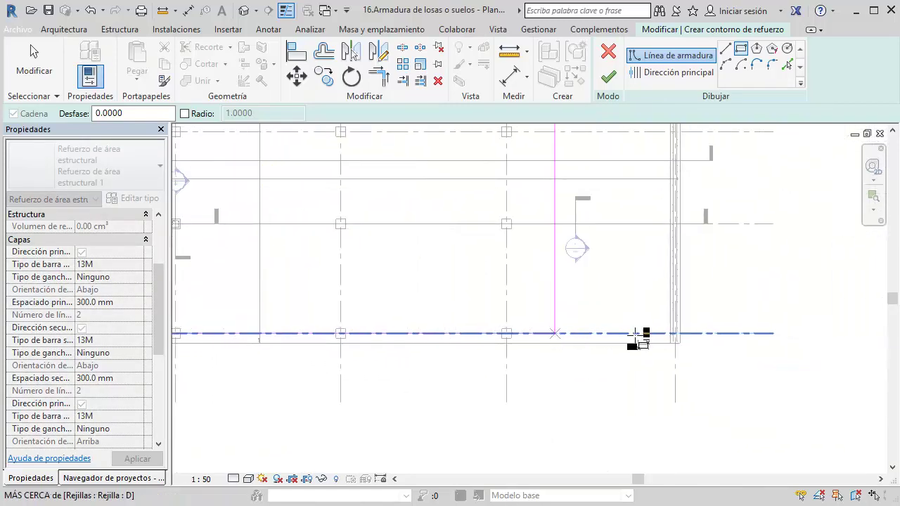
pyautogui.scroll(2, 683, 345)
pyautogui.scroll(1, 678, 352)
pyautogui.click(673, 346)
pyautogui.scroll(-2, 699, 237)
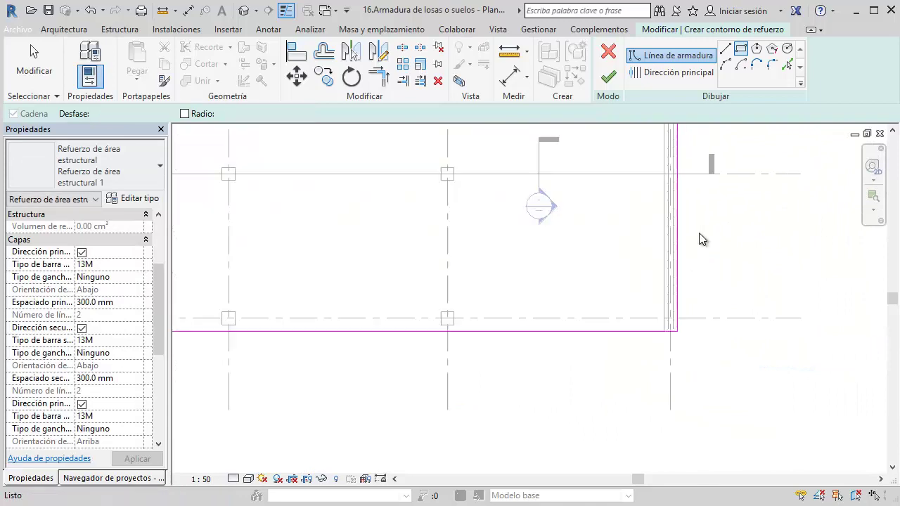
pyautogui.scroll(-2, 699, 237)
pyautogui.press('Escape')
pyautogui.press('Escape')
pyautogui.middleClick(699, 232)
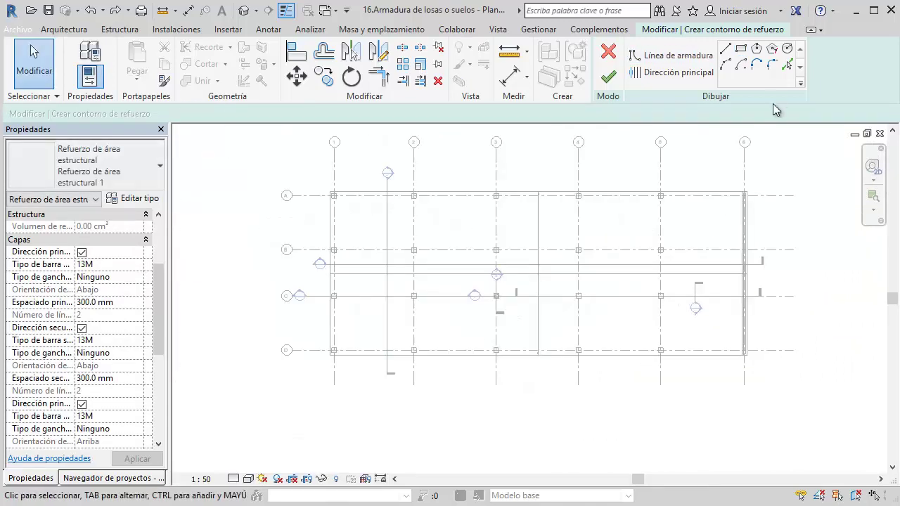
# Pick the slab's top, left, bottom and right edges as the reinforcement boundary
pyautogui.click(787, 65)
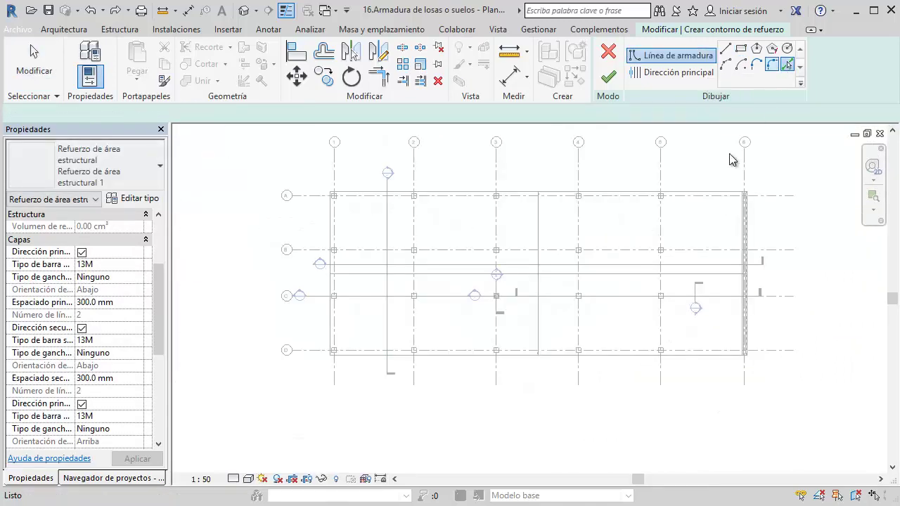
pyautogui.click(699, 192)
pyautogui.click(330, 230)
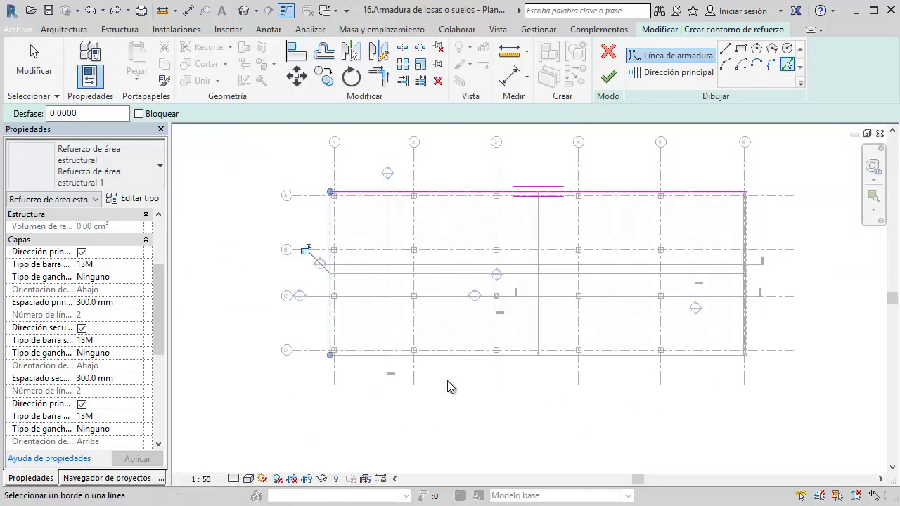
pyautogui.click(454, 352)
pyautogui.scroll(5, 751, 200)
pyautogui.click(751, 201)
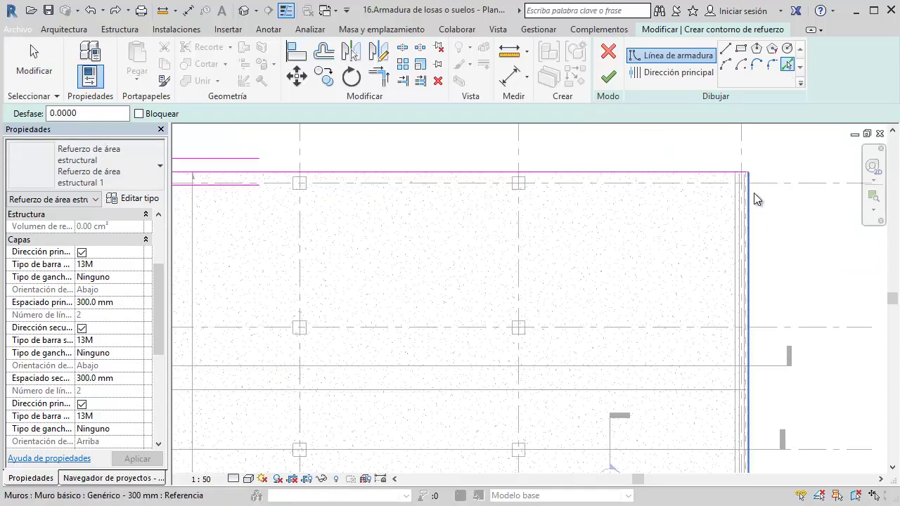
pyautogui.scroll(-3, 510, 224)
pyautogui.press('Escape')
pyautogui.moveTo(518, 217); pyautogui.dragTo(637, 224, button='middle')
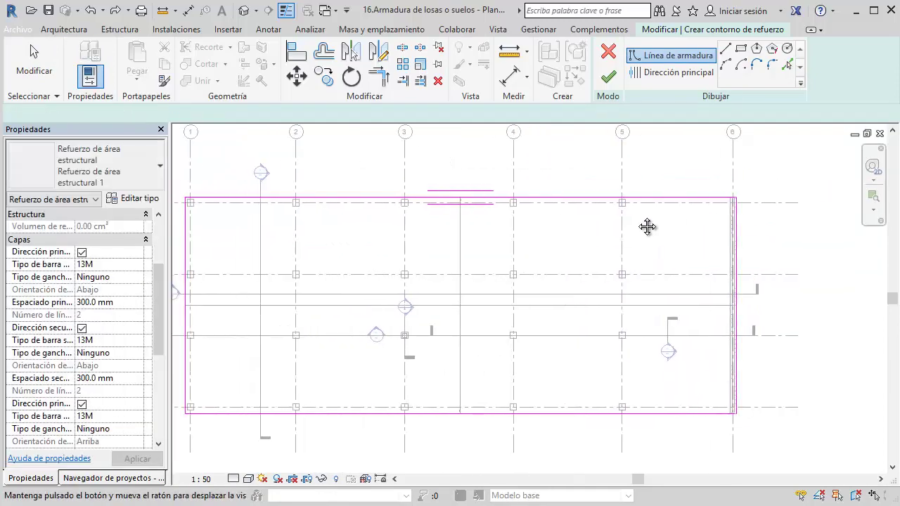
pyautogui.press('Escape')
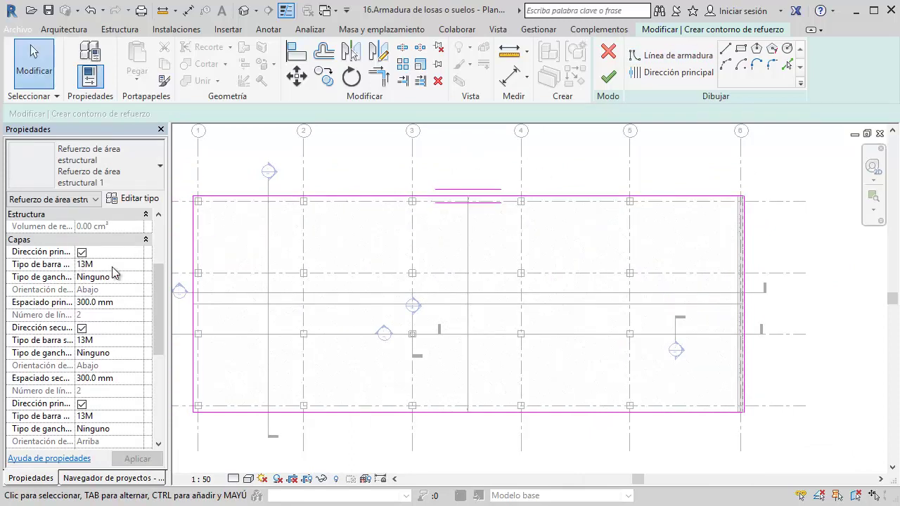
# Set the first layer's bars to #3 and the first and second layer spacings to 200 mm
pyautogui.click(135, 265)
pyautogui.click(138, 265)
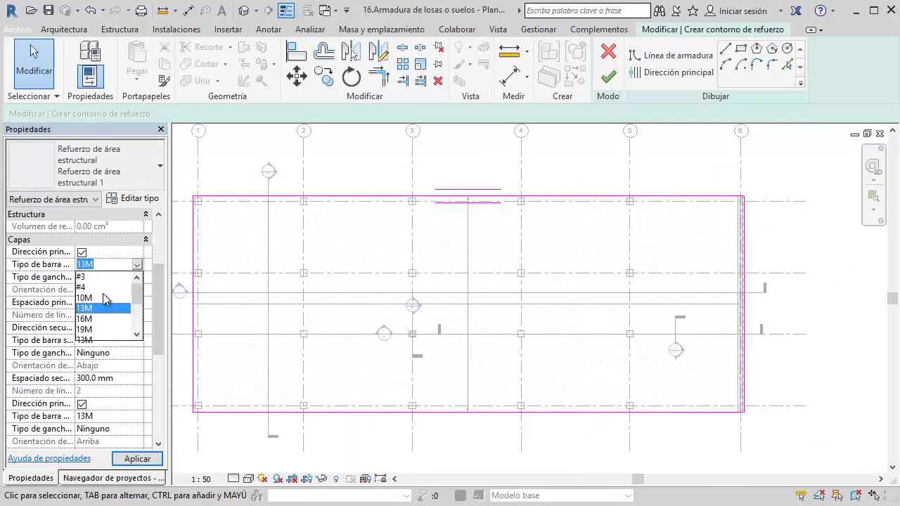
pyautogui.scroll(-1, 101, 301)
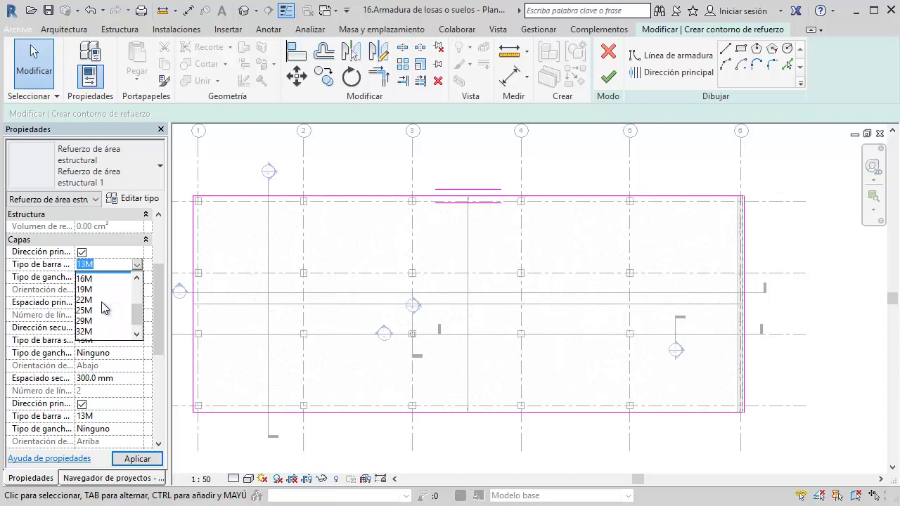
pyautogui.scroll(1, 101, 296)
pyautogui.click(91, 277)
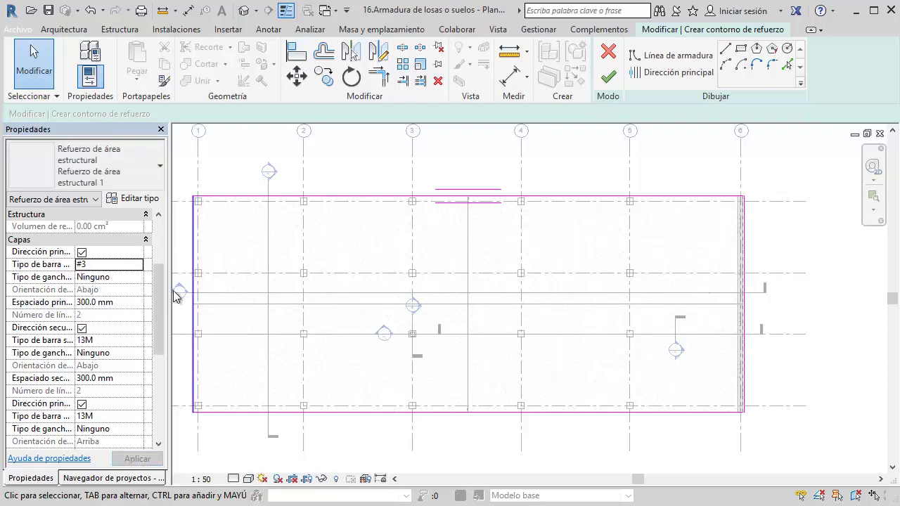
pyautogui.click(133, 302)
pyautogui.write('200')
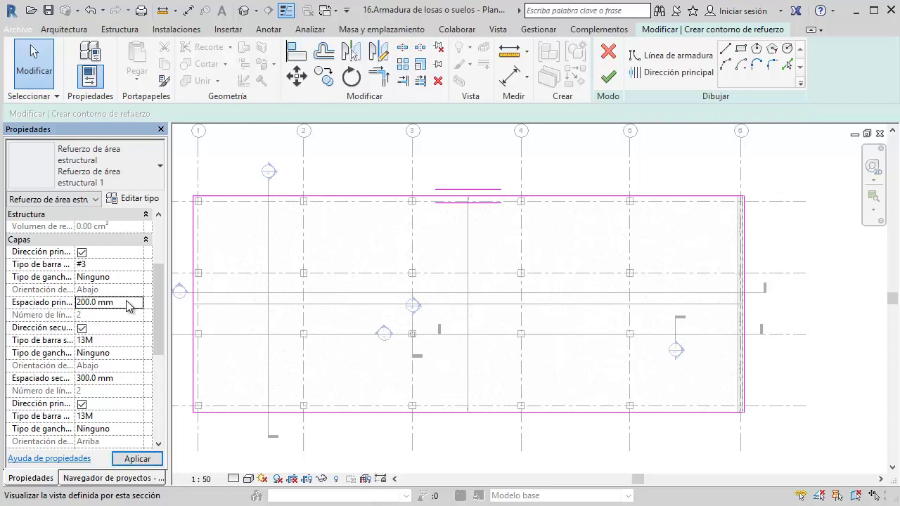
pyautogui.click(131, 380)
pyautogui.write('200')
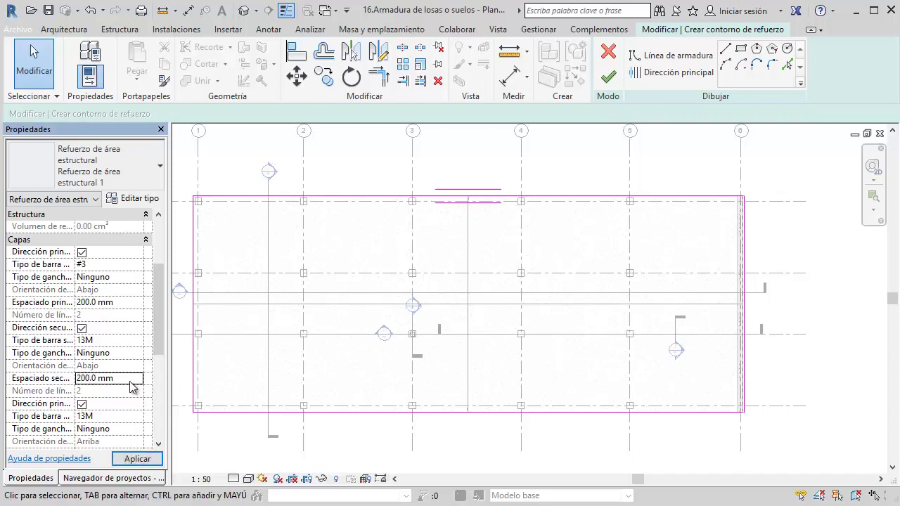
# Set third and fourth layer bars to #3, secondary spacing to 200 mm, and attempt Finish Edit Mode
pyautogui.click(137, 416)
pyautogui.click(123, 428)
pyautogui.scroll(-2, 49, 378)
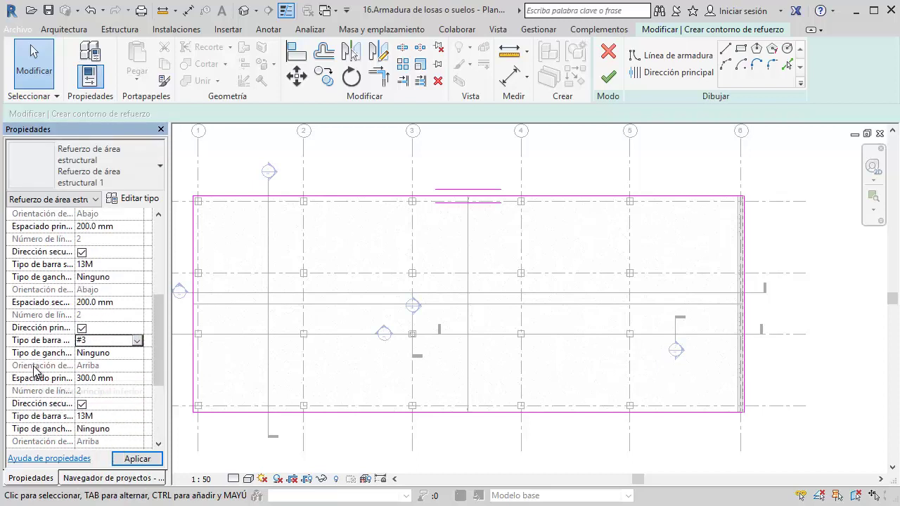
pyautogui.scroll(-1, 36, 367)
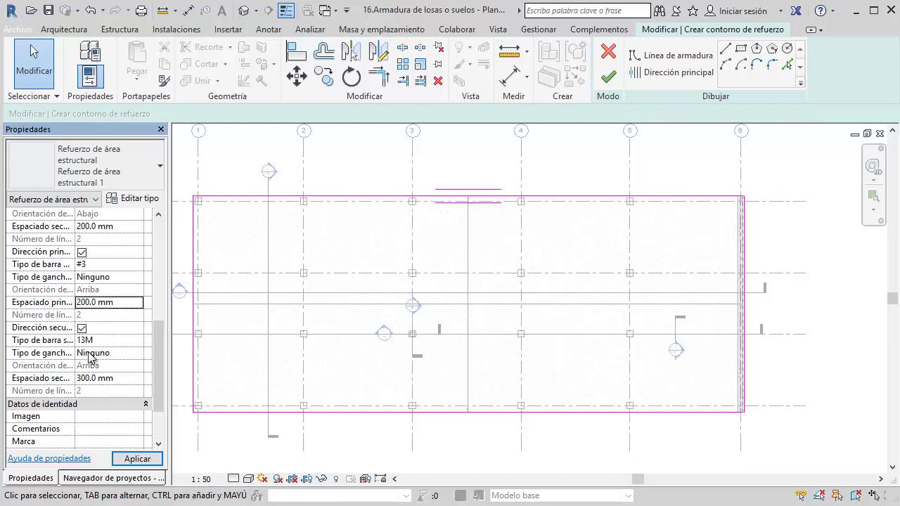
pyautogui.click(137, 341)
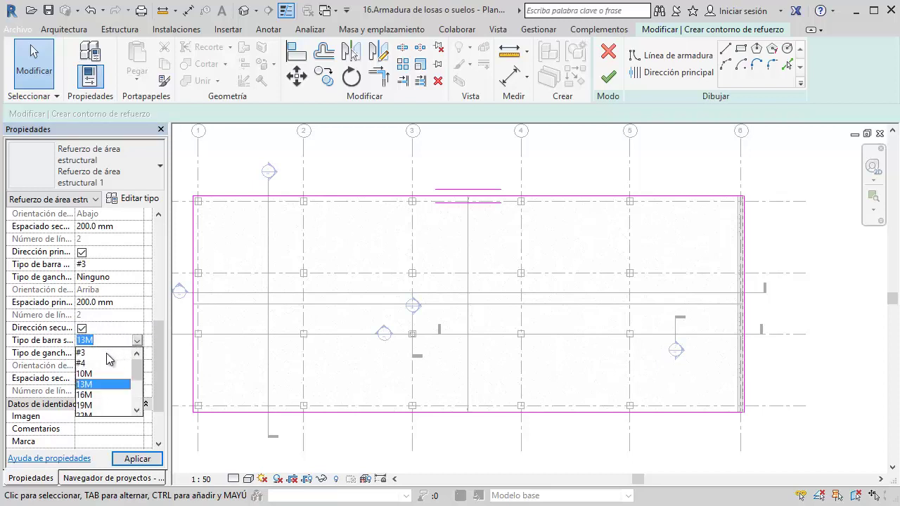
pyautogui.click(82, 353)
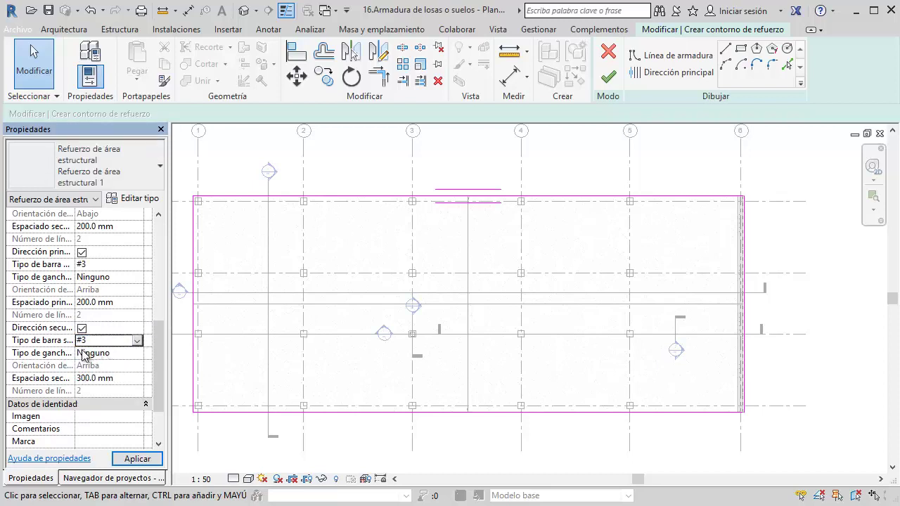
pyautogui.click(137, 379)
pyautogui.write('200')
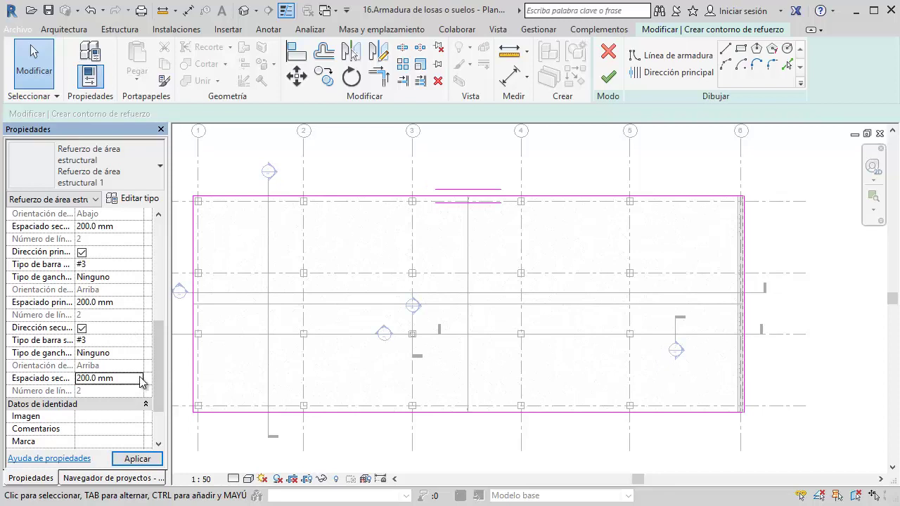
pyautogui.click(609, 77)
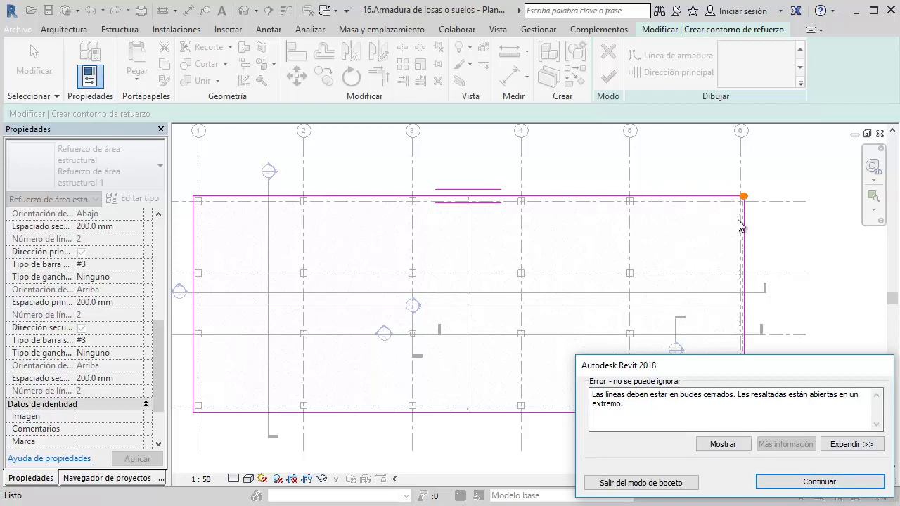
# Retry finishing the sketch, dismiss the open-loop errors and display where the open lines are
pyautogui.click(811, 483)
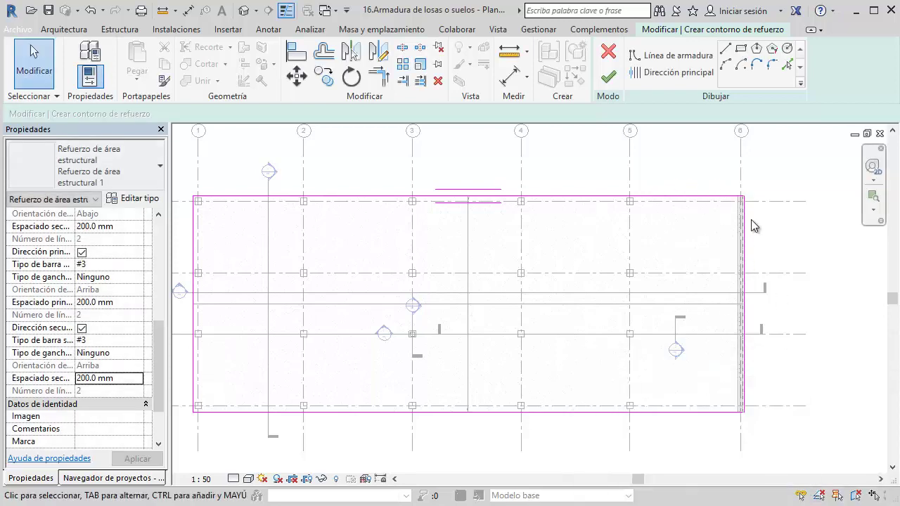
pyautogui.click(617, 78)
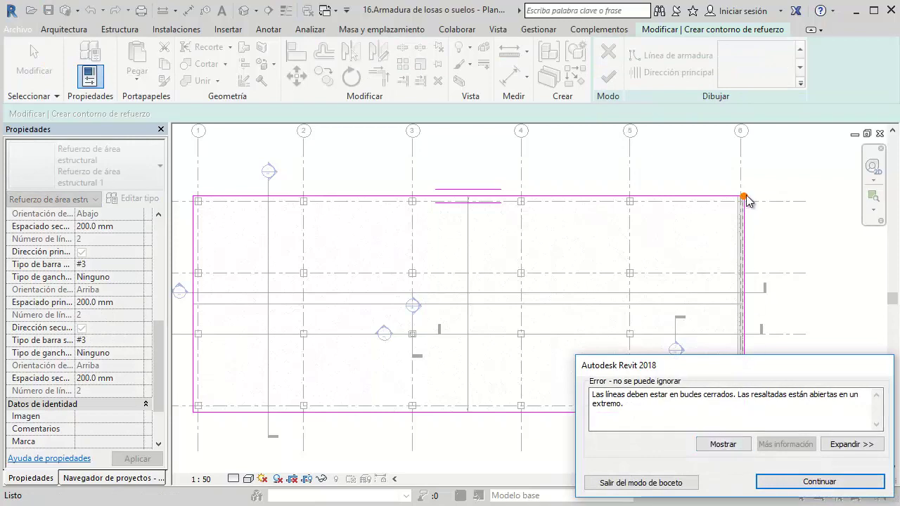
pyautogui.click(803, 483)
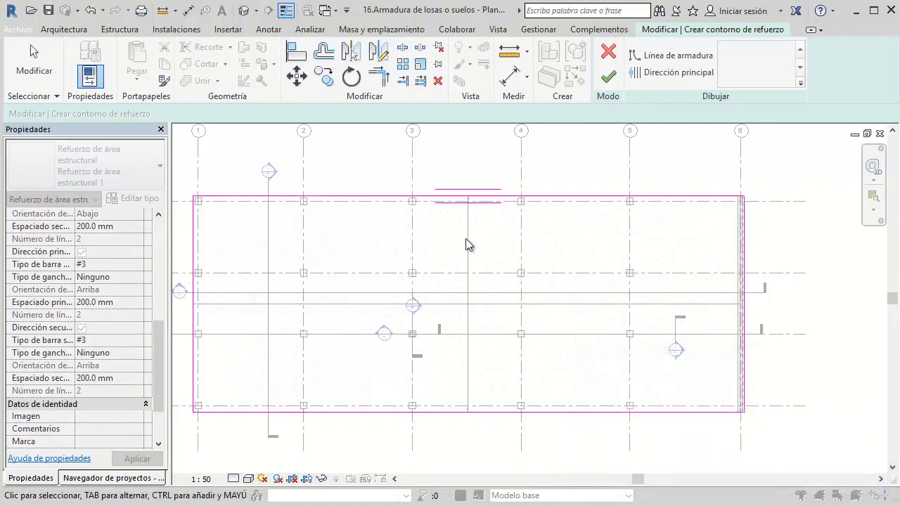
pyautogui.scroll(4, 233, 191)
pyautogui.moveTo(233, 191); pyautogui.dragTo(562, 201, button='middle')
pyautogui.scroll(3, 386, 189)
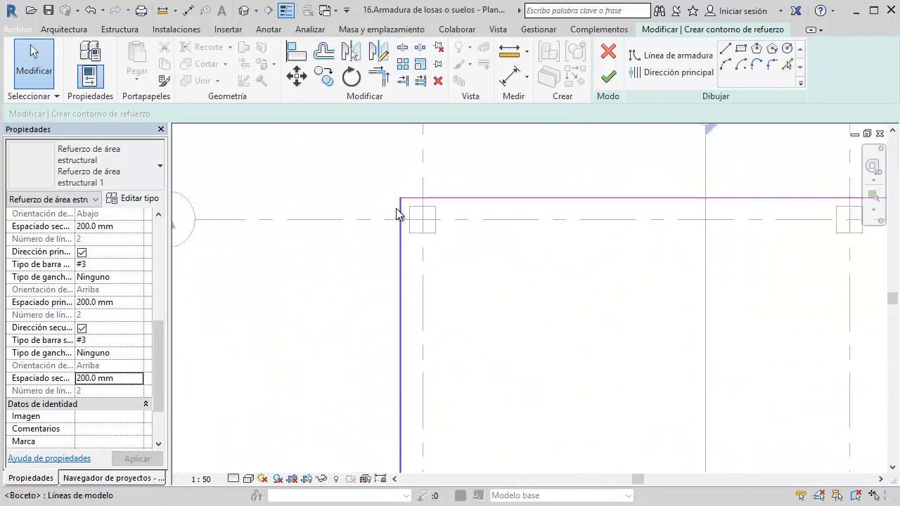
pyautogui.click(604, 81)
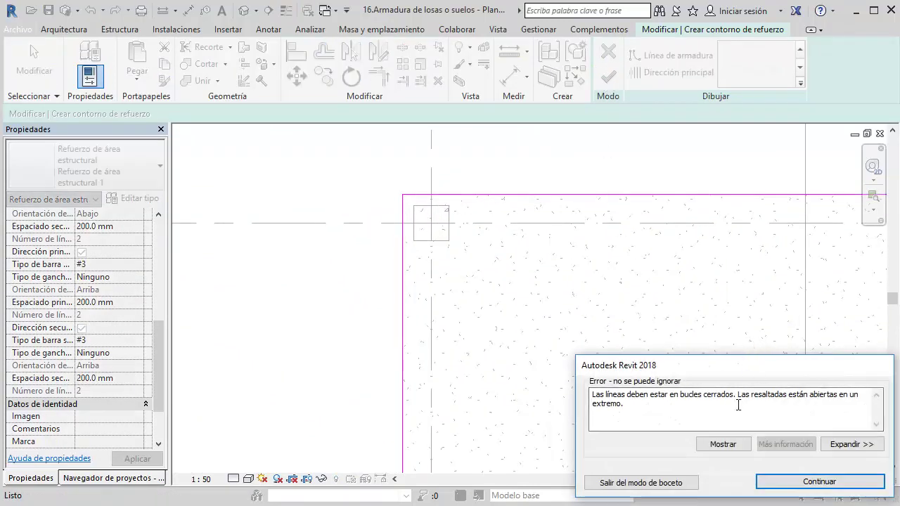
pyautogui.click(723, 445)
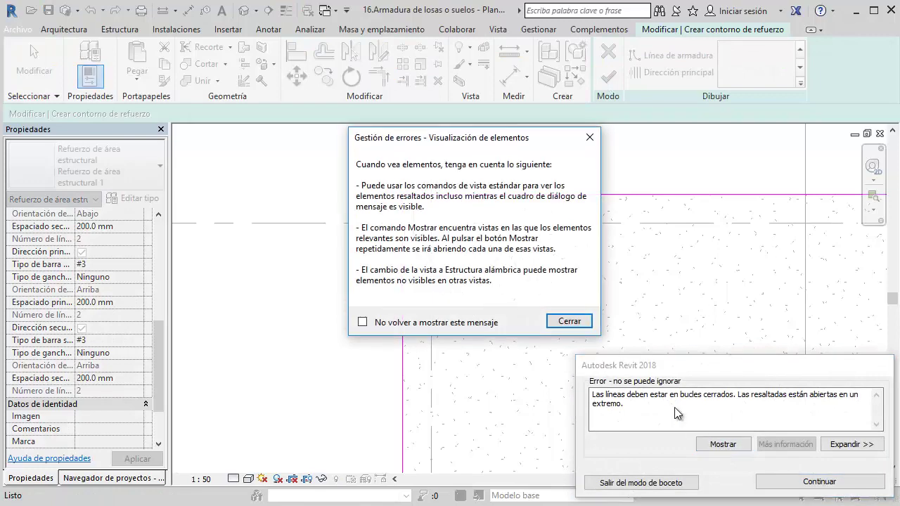
pyautogui.click(569, 322)
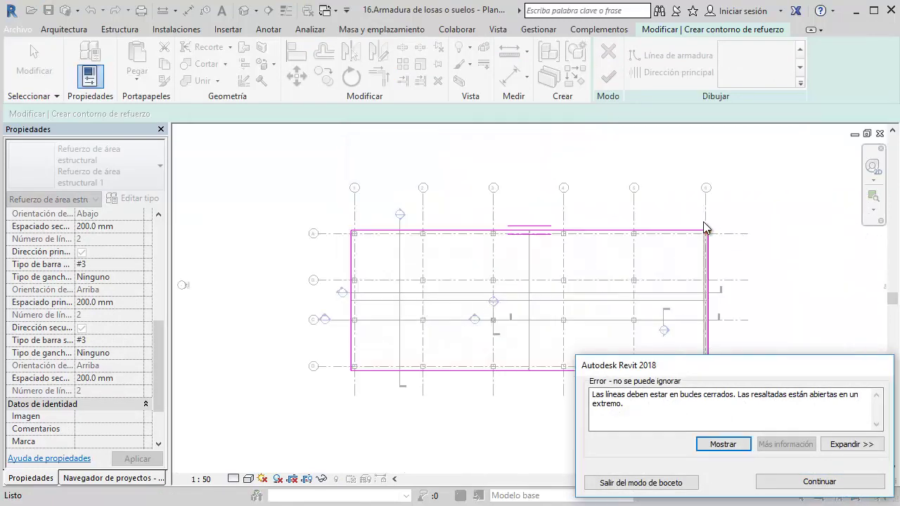
pyautogui.click(802, 482)
# Start Trim/Extend with TR, cancel it, and retry finishing the sketch, getting the same error
pyautogui.scroll(3, 717, 229)
pyautogui.scroll(2, 662, 203)
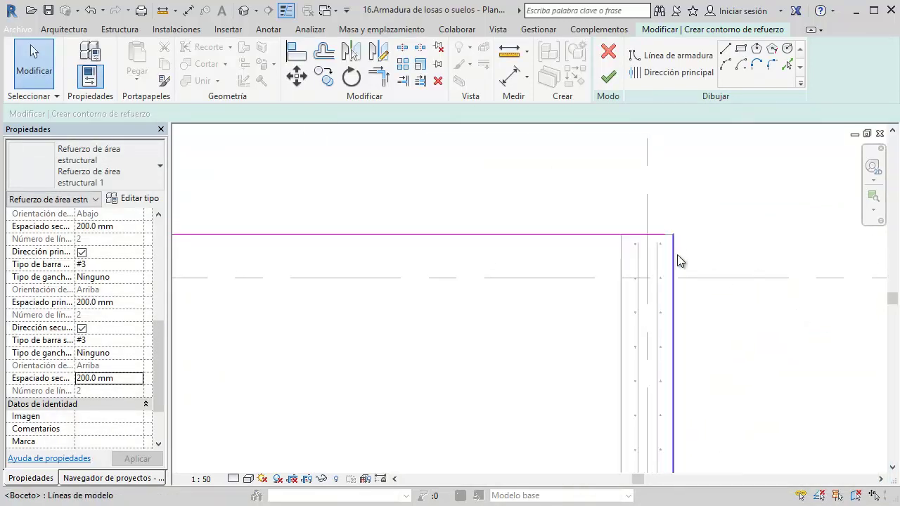
pyautogui.scroll(1, 675, 243)
pyautogui.scroll(1, 663, 218)
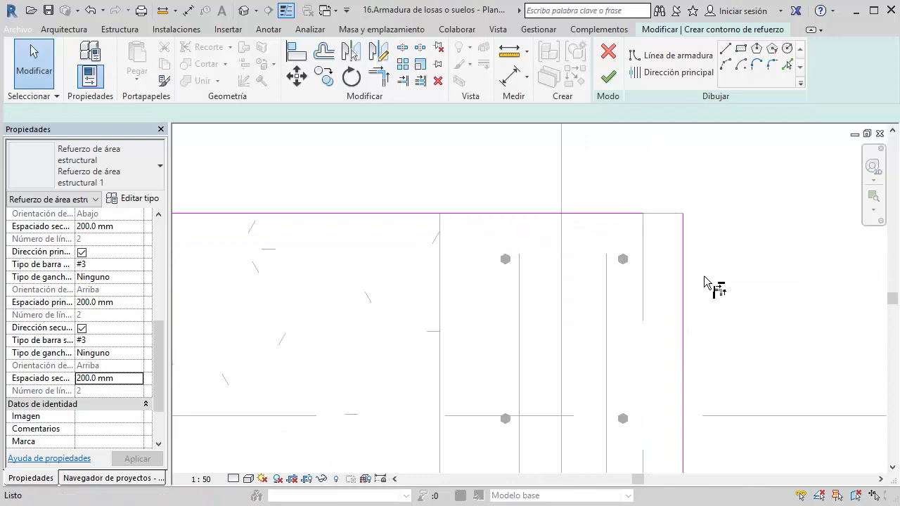
pyautogui.press('t')
pyautogui.press('r')
pyautogui.scroll(-1, 569, 244)
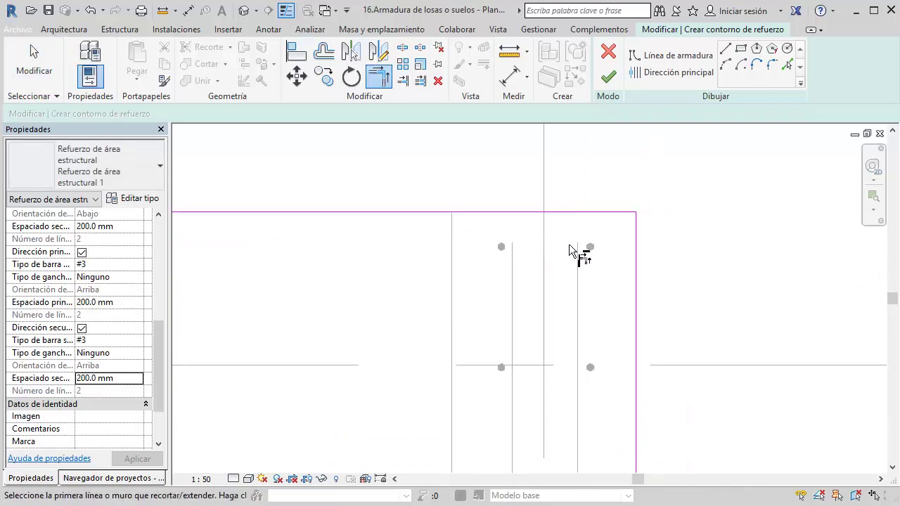
pyautogui.scroll(-1, 568, 244)
pyautogui.scroll(-1, 584, 236)
pyautogui.press('Escape')
pyautogui.scroll(-1, 583, 235)
pyautogui.moveTo(584, 235); pyautogui.dragTo(777, 175, button='middle')
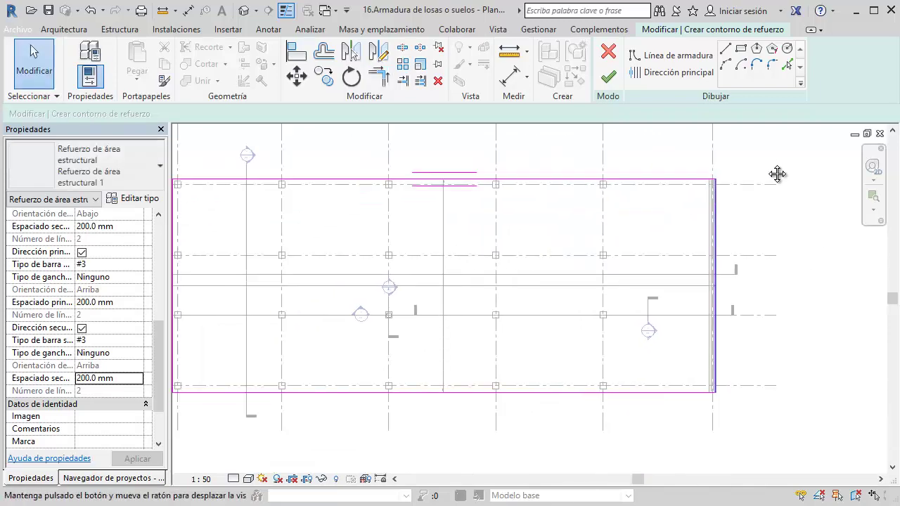
pyautogui.click(608, 76)
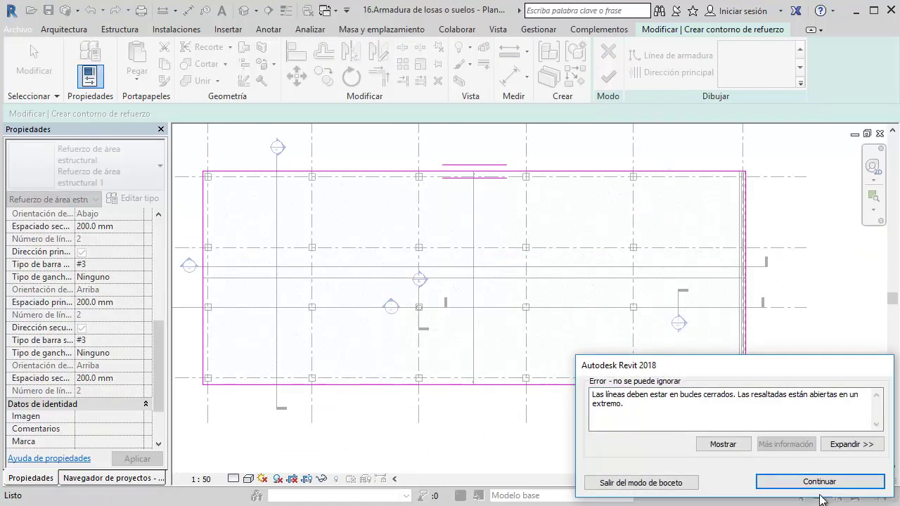
pyautogui.moveTo(793, 373); pyautogui.dragTo(597, 346)
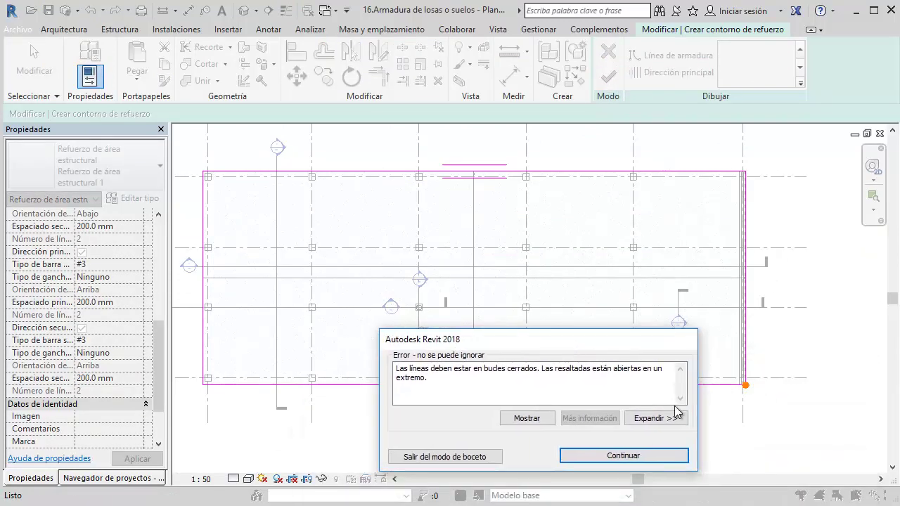
# Use TR Trim/Extend to Corner to join the right and bottom boundary lines
pyautogui.click(623, 456)
pyautogui.scroll(2, 758, 417)
pyautogui.press('t')
pyautogui.press('r')
pyautogui.scroll(2, 759, 415)
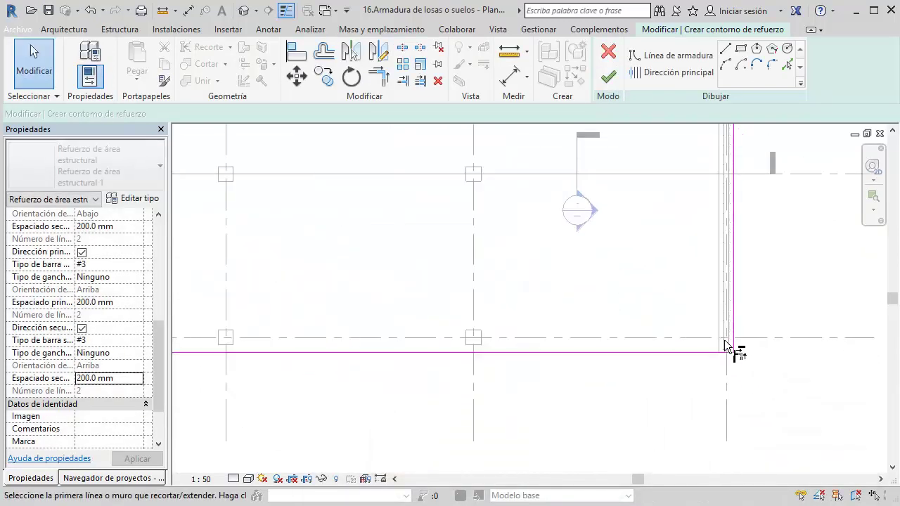
pyautogui.scroll(2, 736, 337)
pyautogui.click(735, 327)
pyautogui.click(720, 359)
pyautogui.scroll(-3, 720, 360)
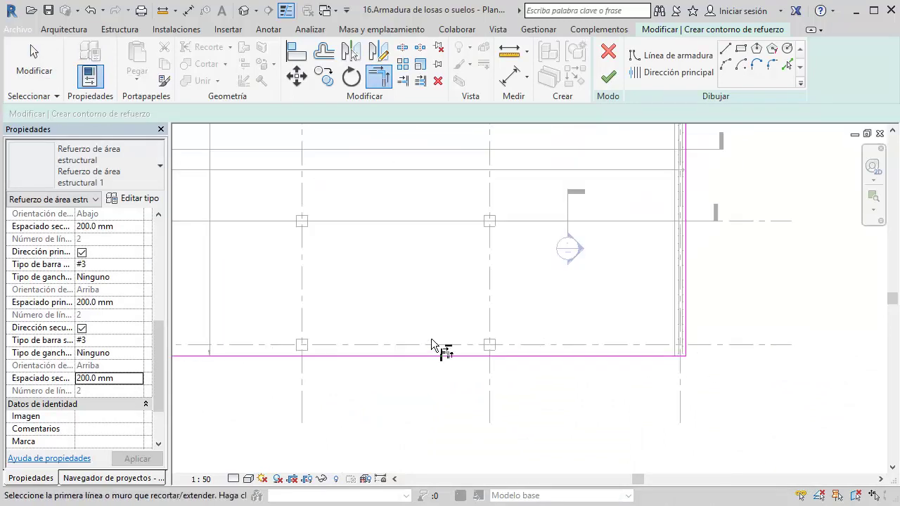
pyautogui.scroll(-1, 431, 338)
pyautogui.moveTo(746, 337); pyautogui.dragTo(395, 329, button='middle')
pyautogui.scroll(2, 284, 326)
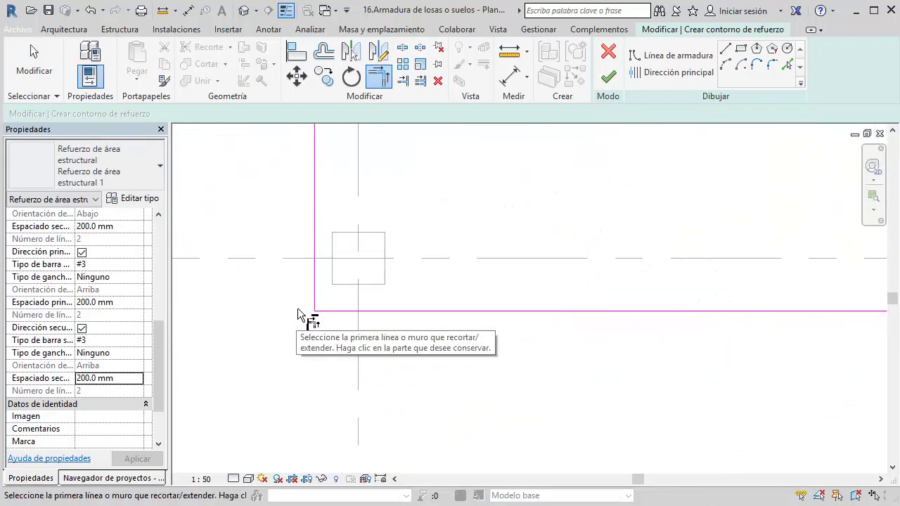
pyautogui.scroll(-2, 297, 308)
pyautogui.scroll(-2, 344, 269)
pyautogui.moveTo(344, 270); pyautogui.dragTo(390, 389, button='middle')
pyautogui.scroll(3, 374, 192)
pyautogui.scroll(1, 418, 213)
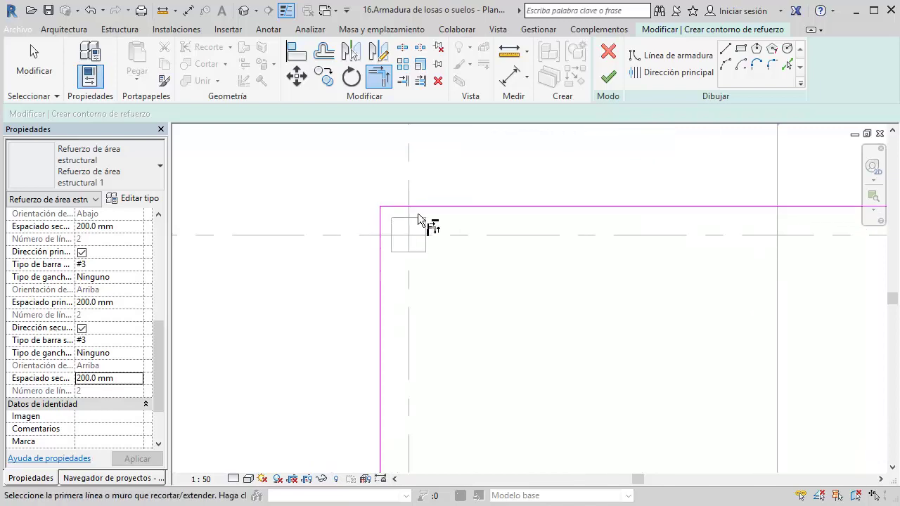
pyautogui.scroll(1, 417, 213)
# Finish the #3 area reinforcement at 200 mm on the ground slab and zoom to check its edges
pyautogui.click(608, 76)
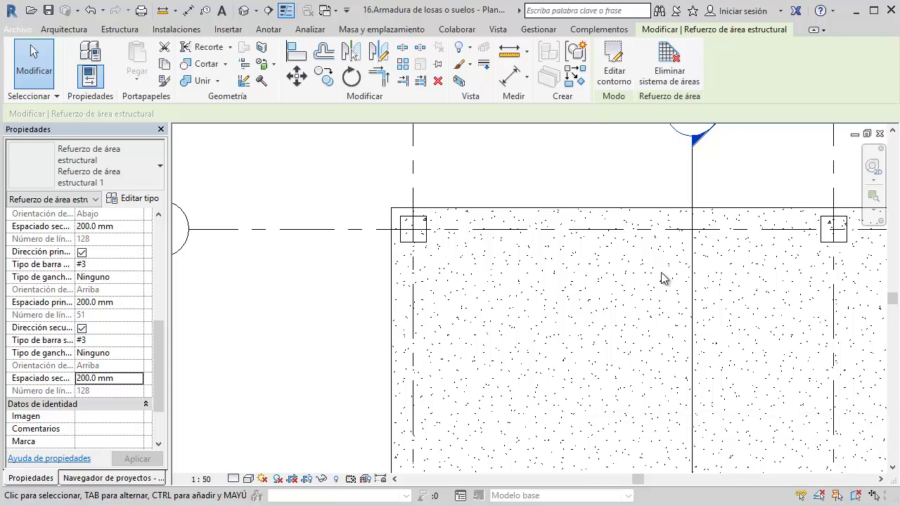
pyautogui.scroll(-2, 622, 256)
pyautogui.scroll(-2, 600, 251)
pyautogui.moveTo(600, 251); pyautogui.dragTo(804, 247, button='middle')
pyautogui.scroll(3, 803, 248)
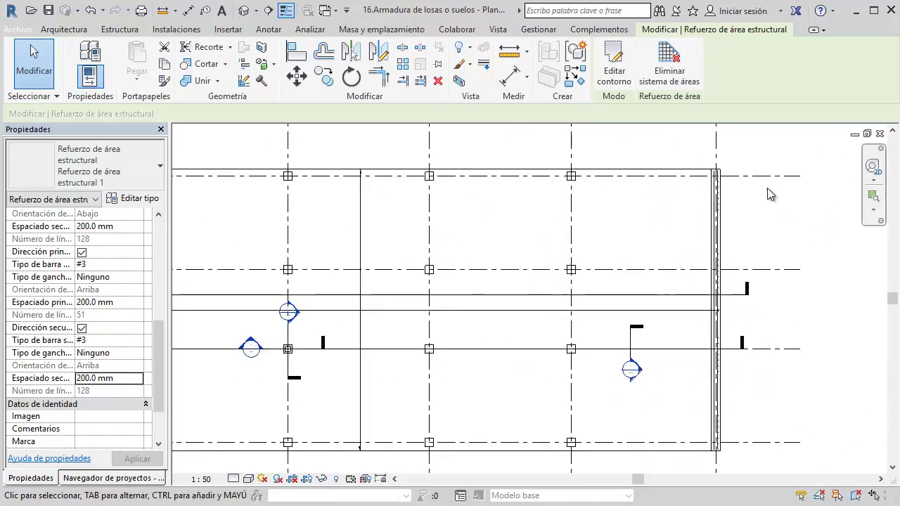
pyautogui.scroll(2, 767, 187)
pyautogui.scroll(3, 700, 195)
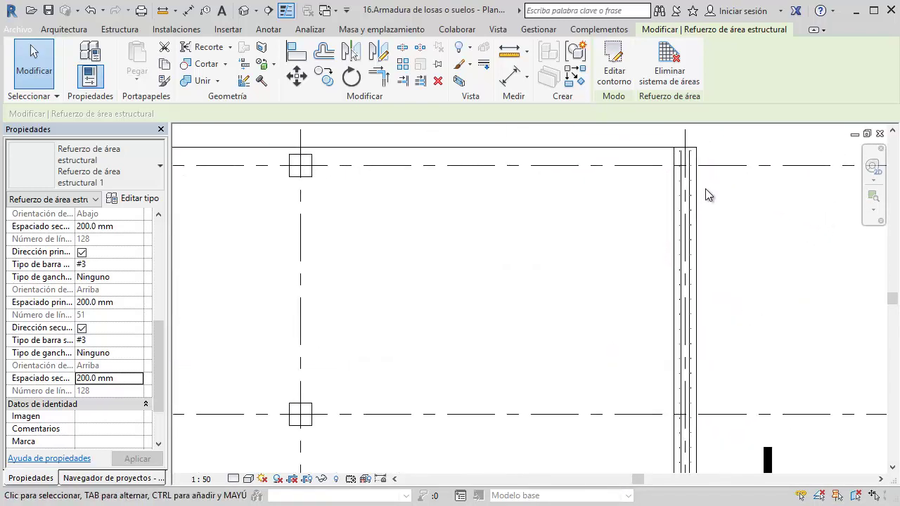
pyautogui.scroll(-1, 705, 189)
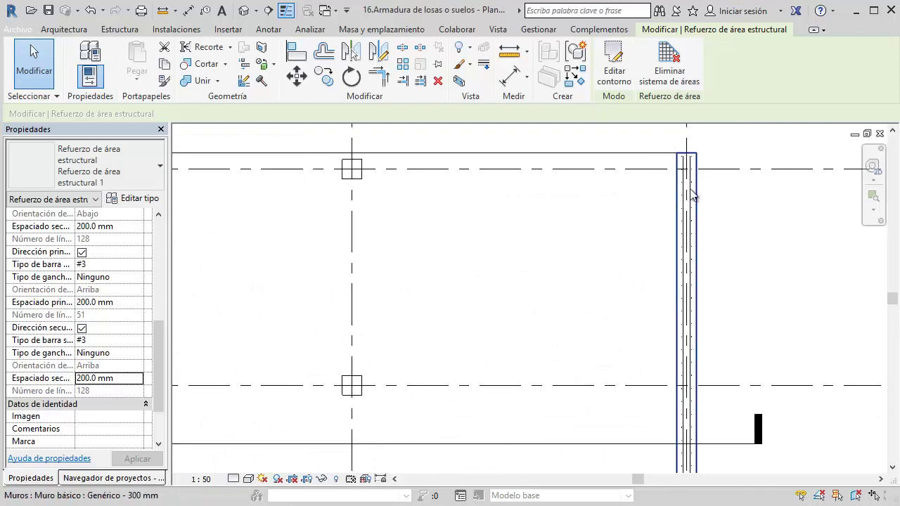
# Open the default 3D view and orbit to inspect the reinforced slab from below and the side
pyautogui.click(244, 14)
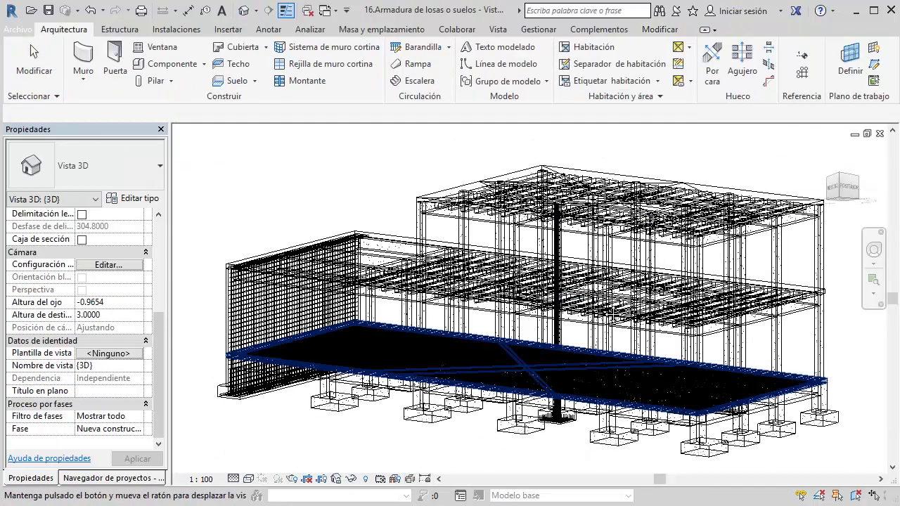
pyautogui.scroll(3, 736, 284)
pyautogui.keyDown('shift'); pyautogui.moveTo(737, 284); pyautogui.dragTo(735, 308, button='middle'); pyautogui.keyUp('shift')
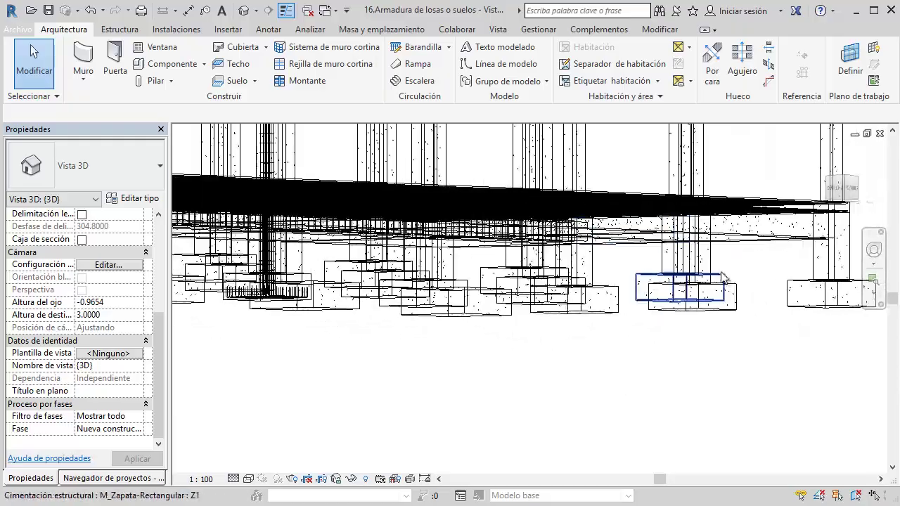
pyautogui.keyDown('shift'); pyautogui.moveTo(735, 308); pyautogui.dragTo(641, 349, button='middle'); pyautogui.keyUp('shift')
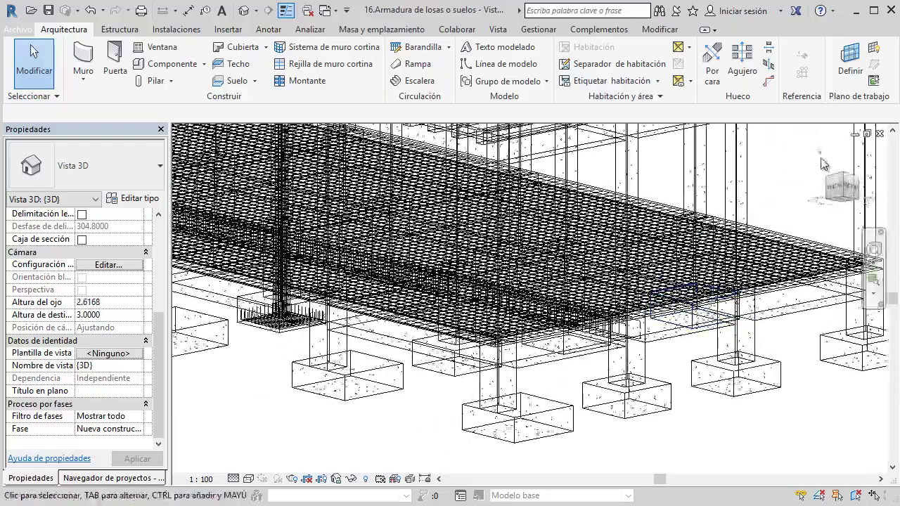
pyautogui.click(826, 163)
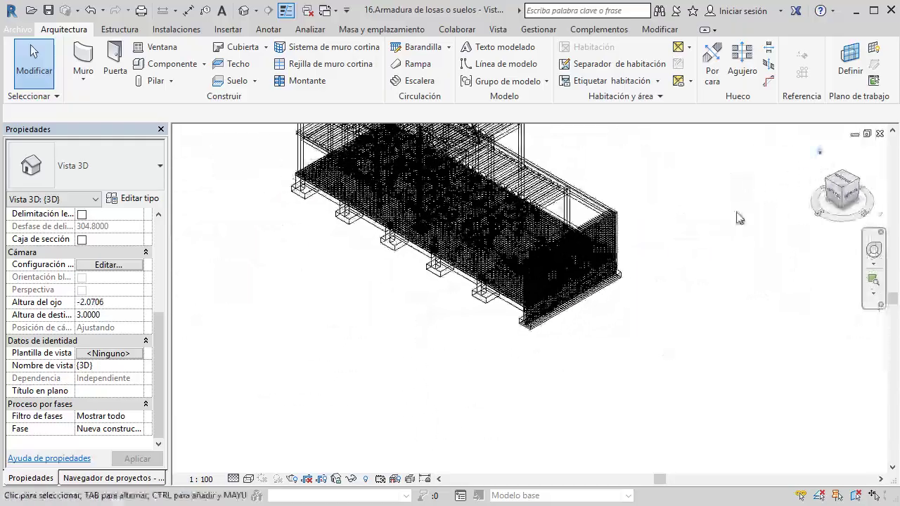
pyautogui.keyDown('shift'); pyautogui.moveTo(564, 366); pyautogui.dragTo(328, 295, button='middle'); pyautogui.keyUp('shift')
pyautogui.scroll(3, 354, 400)
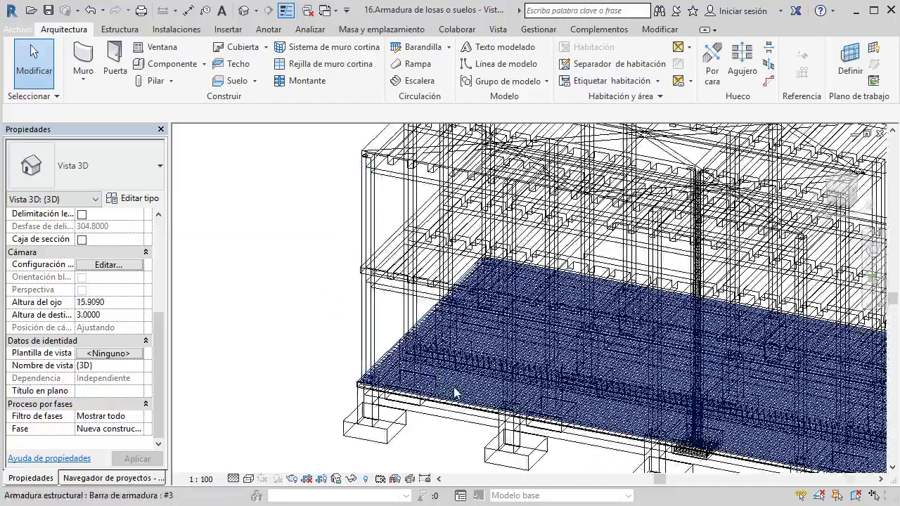
pyautogui.scroll(3, 354, 400)
pyautogui.scroll(2, 355, 399)
pyautogui.scroll(2, 397, 376)
pyautogui.scroll(2, 281, 324)
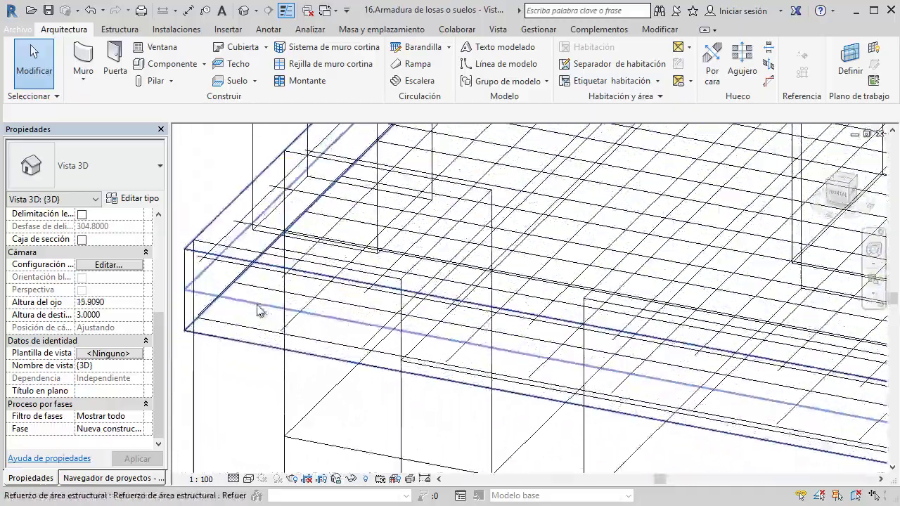
# Select the slab's area reinforcement in 3D, then clear the selection and orbit along it
pyautogui.click(307, 345)
pyautogui.click(307, 322)
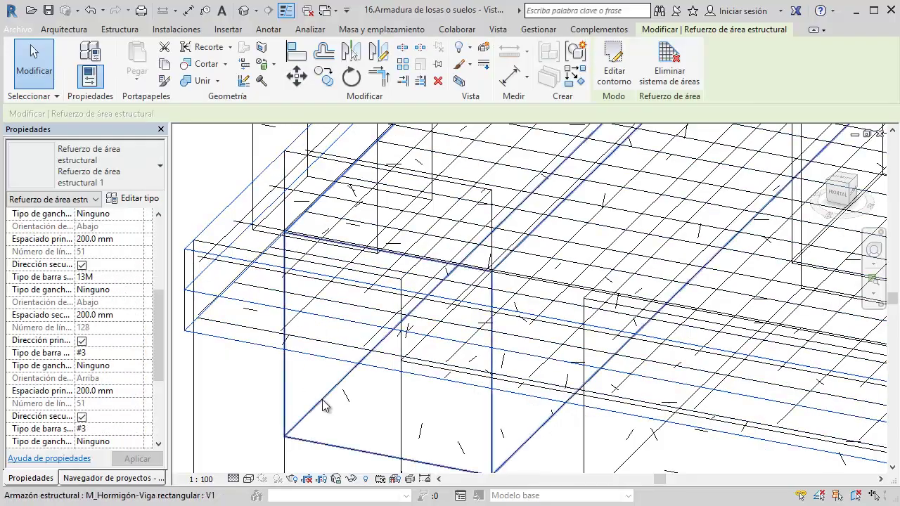
pyautogui.click(352, 401)
pyautogui.scroll(-3, 239, 197)
pyautogui.press('Escape')
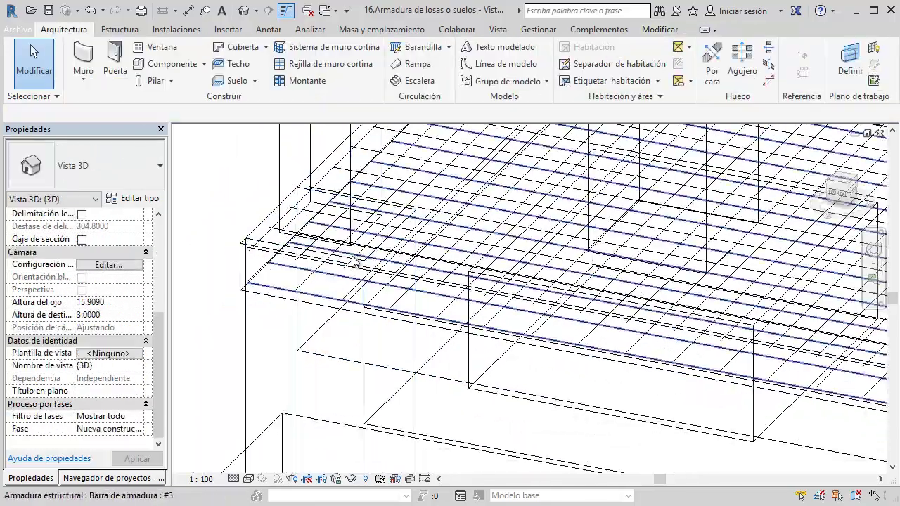
pyautogui.moveTo(309, 281)
pyautogui.keyDown('shift'); pyautogui.mouseDown(button='middle')
pyautogui.moveTo(384, 294)
pyautogui.moveTo(396, 177)
pyautogui.moveTo(417, 201)
pyautogui.moveTo(442, 195)
pyautogui.moveTo(414, 237)
pyautogui.moveTo(422, 255)
pyautogui.moveTo(316, 338)
pyautogui.mouseUp(button='middle'); pyautogui.keyUp('shift')
# Try opening 01 - Planta baja from the Project Browser, zooming and tilting the model
pyautogui.click(102, 478)
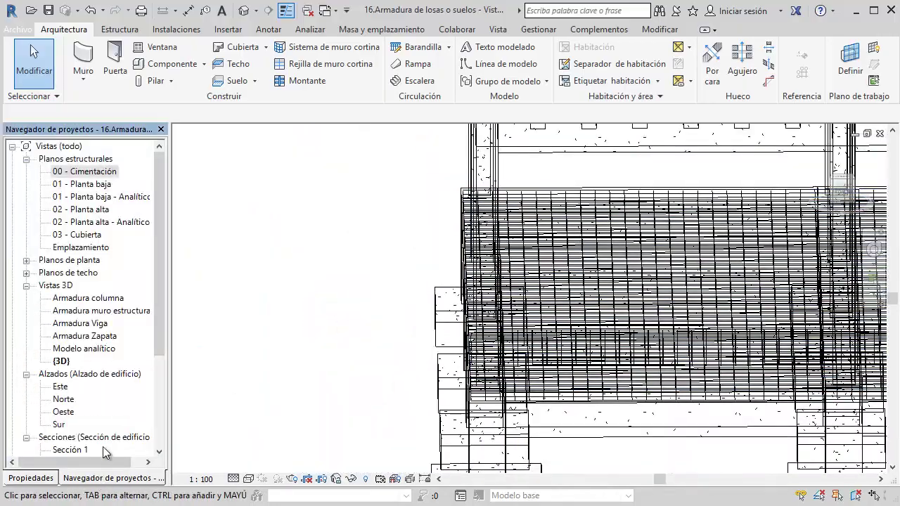
pyautogui.doubleClick(92, 184)
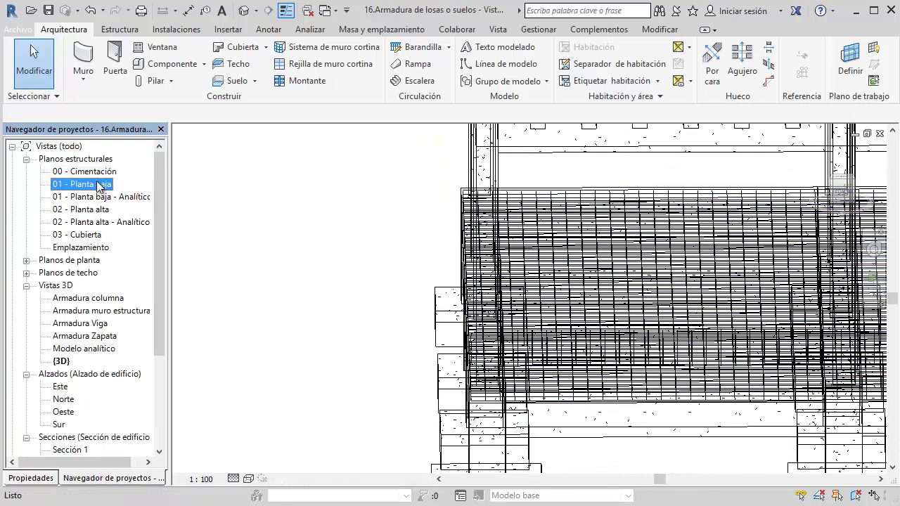
pyautogui.scroll(-3, 616, 288)
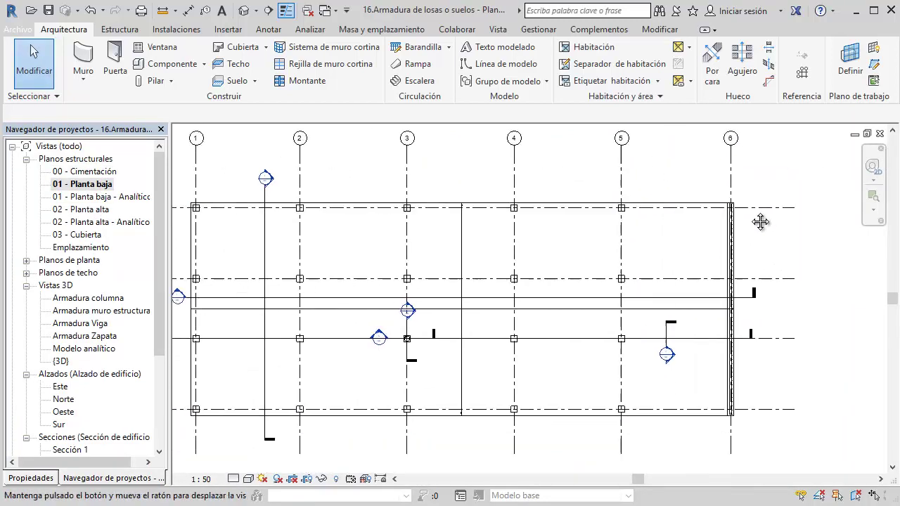
pyautogui.scroll(2, 759, 221)
pyautogui.scroll(2, 639, 223)
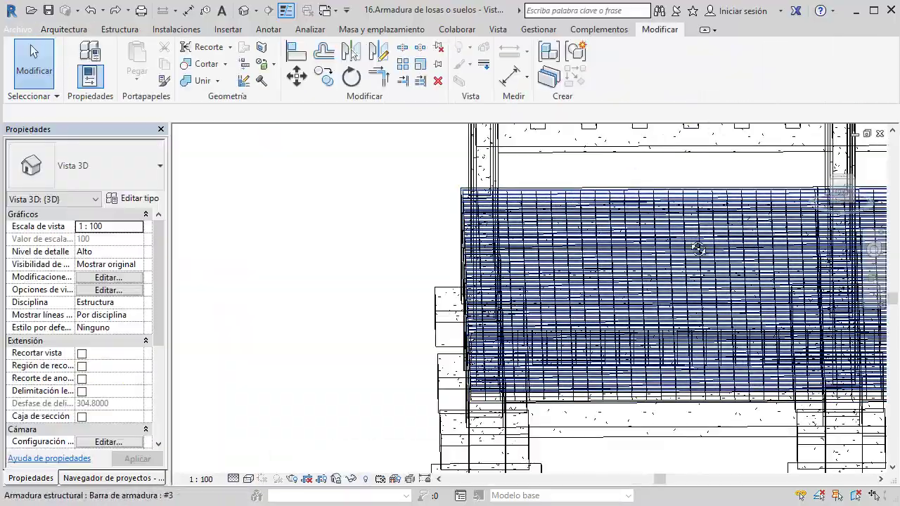
pyautogui.moveTo(695, 249)
pyautogui.keyDown('shift'); pyautogui.mouseDown(button='middle')
pyautogui.moveTo(469, 363)
pyautogui.moveTo(468, 302)
pyautogui.mouseUp(button='middle'); pyautogui.keyUp('shift')
pyautogui.scroll(3, 490, 364)
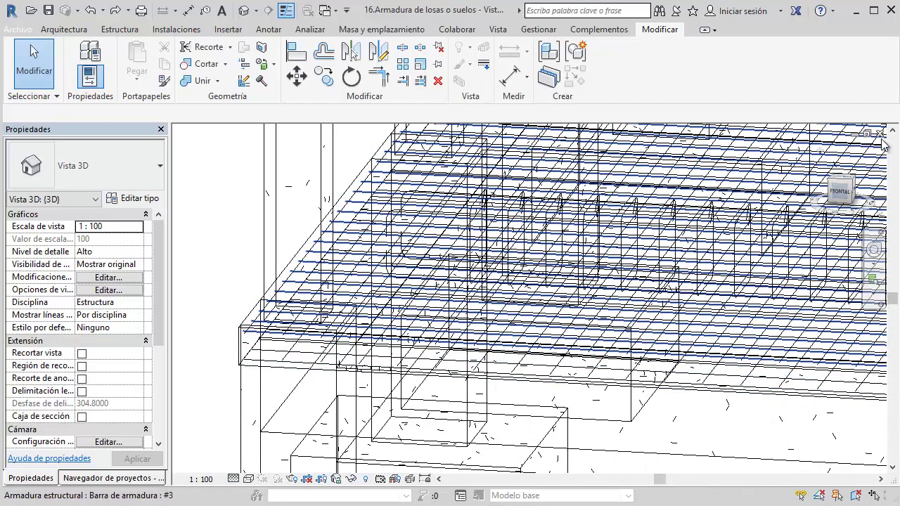
# Reopen the 01 - Planta baja plan, centre the ground slab and select it
pyautogui.click(86, 483)
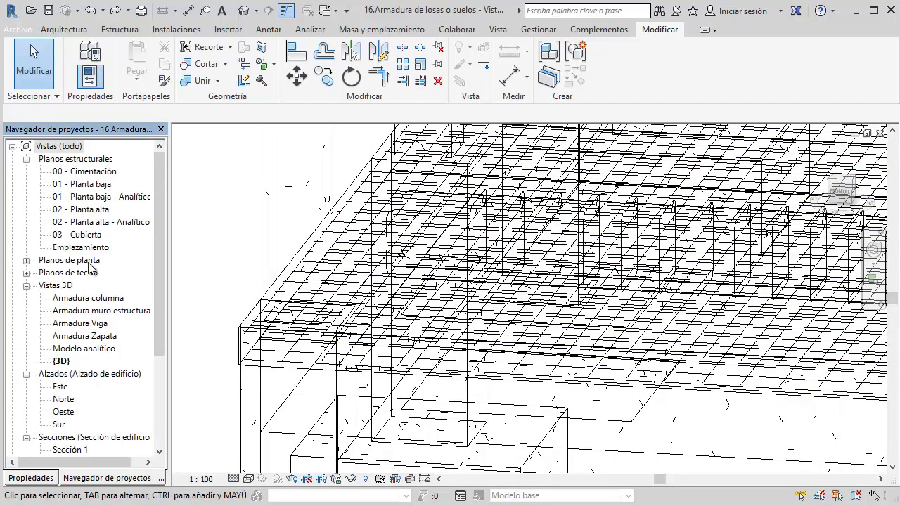
pyautogui.doubleClick(98, 185)
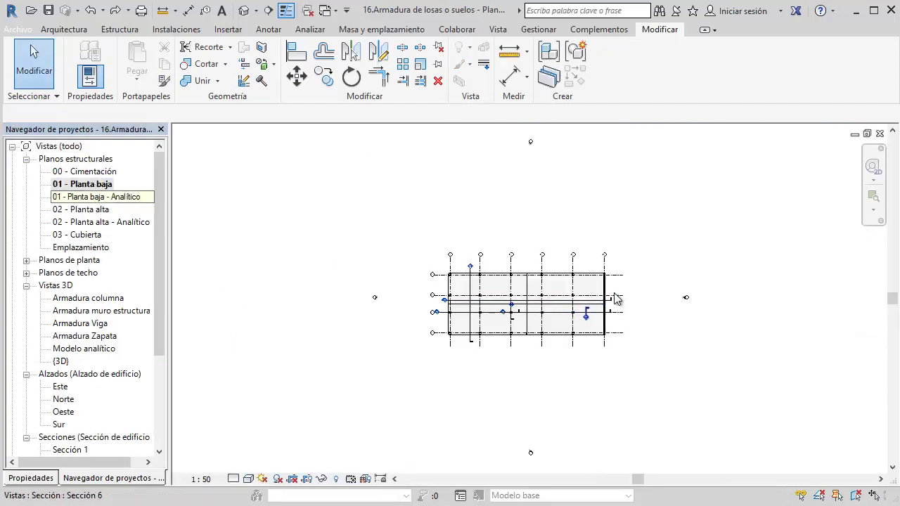
pyautogui.scroll(3, 614, 299)
pyautogui.scroll(2, 412, 297)
pyautogui.moveTo(528, 209); pyautogui.dragTo(492, 229, button='middle')
pyautogui.moveTo(583, 251); pyautogui.dragTo(554, 251, button='middle')
pyautogui.click(557, 197)
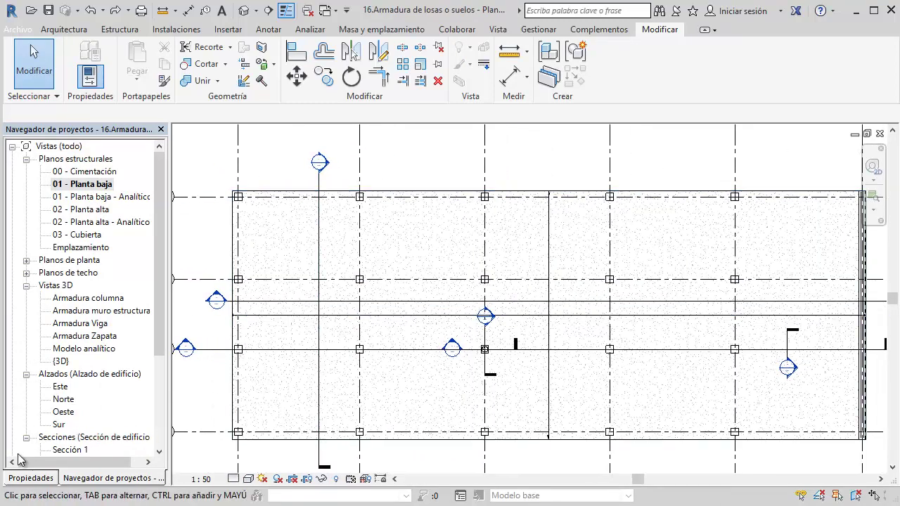
# Set the 01 - Planta baja view range bottom offset to -0.1000, dismissing the view depth error
pyautogui.click(28, 479)
pyautogui.scroll(-3, 61, 340)
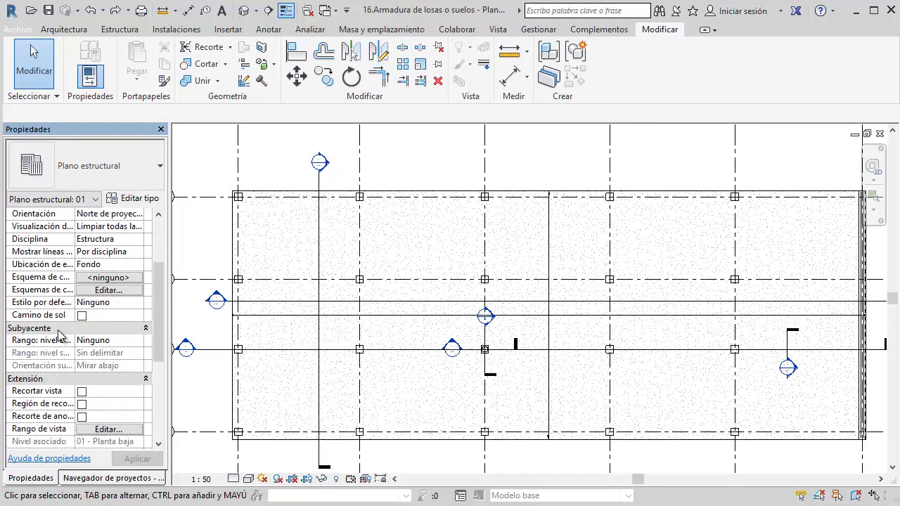
pyautogui.click(102, 430)
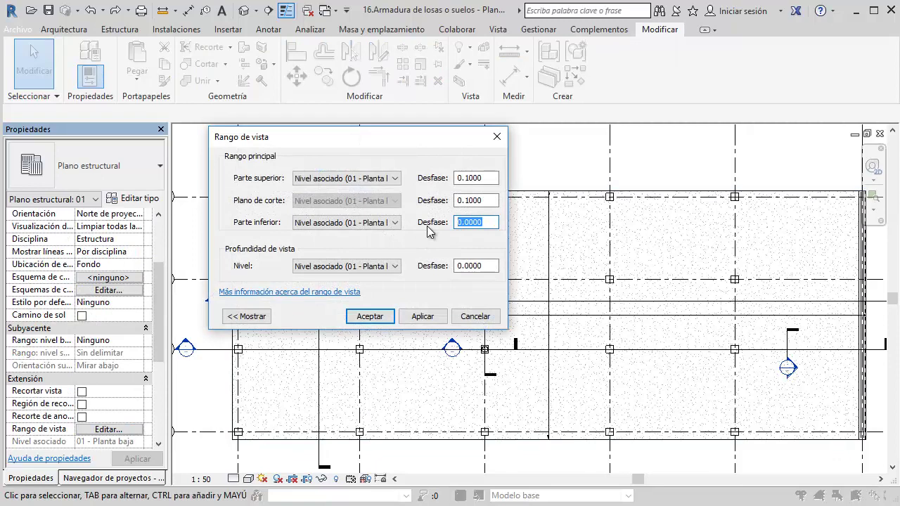
pyautogui.write('1')
pyautogui.press('Return')
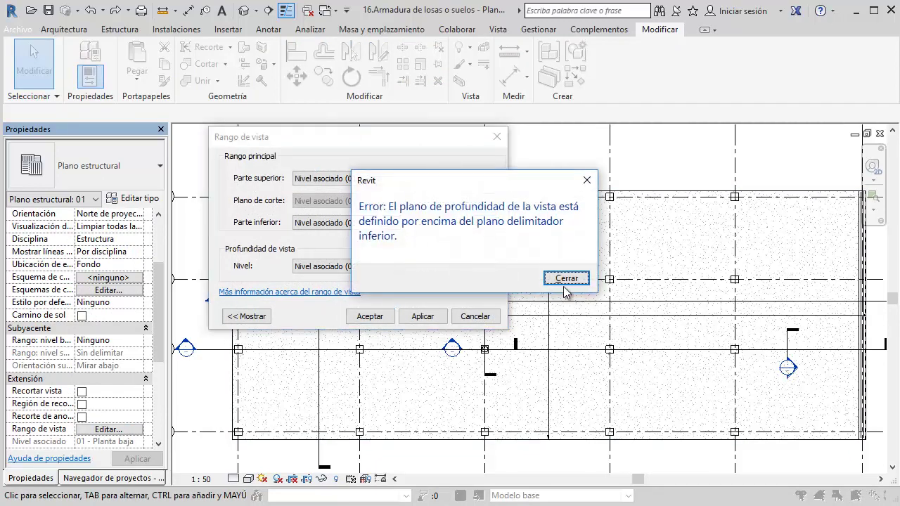
pyautogui.click(566, 279)
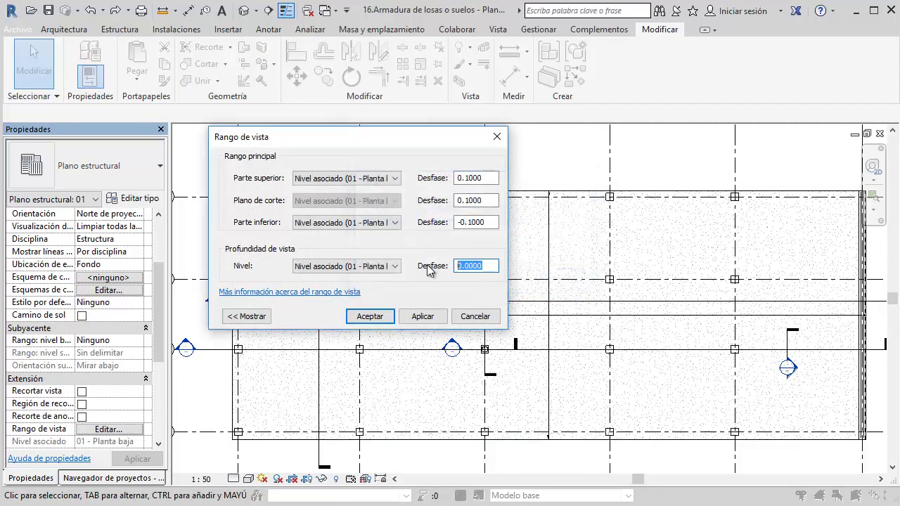
pyautogui.press('Return')
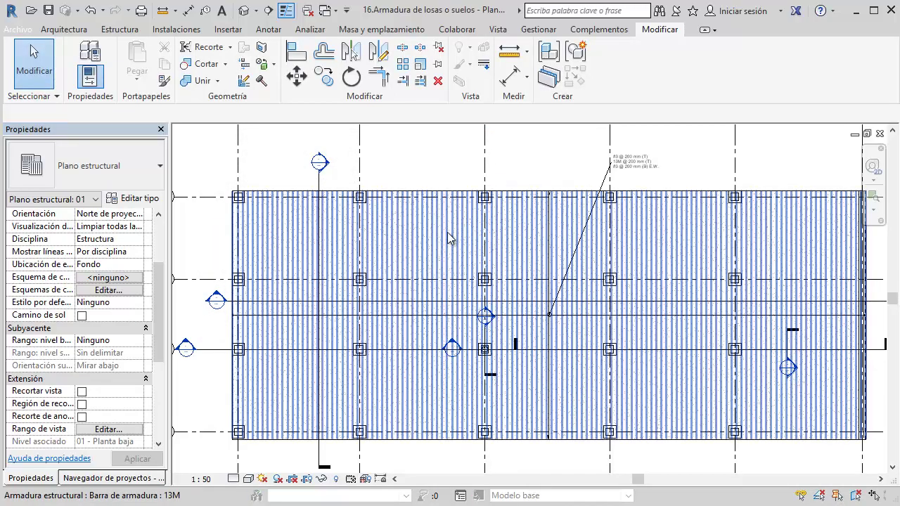
pyautogui.scroll(2, 707, 147)
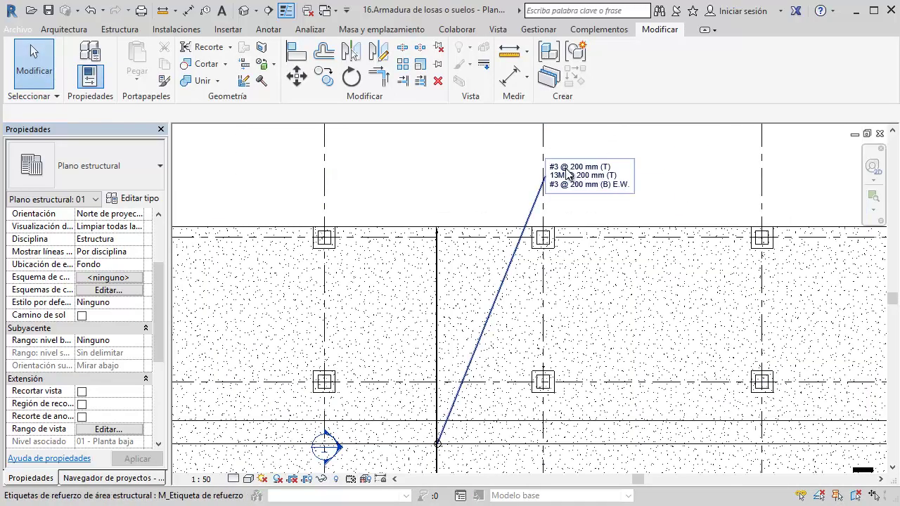
pyautogui.click(606, 255)
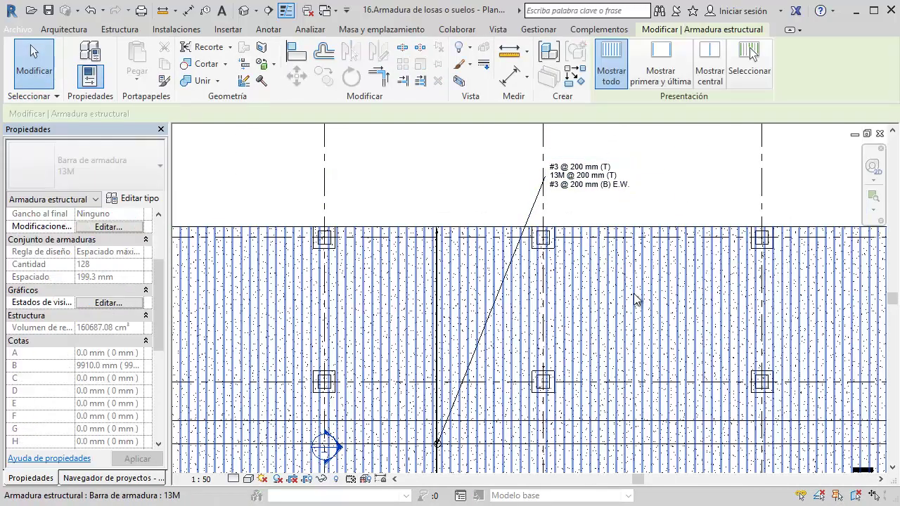
pyautogui.moveTo(635, 299); pyautogui.dragTo(528, 197, button='middle')
pyautogui.scroll(-1, 482, 276)
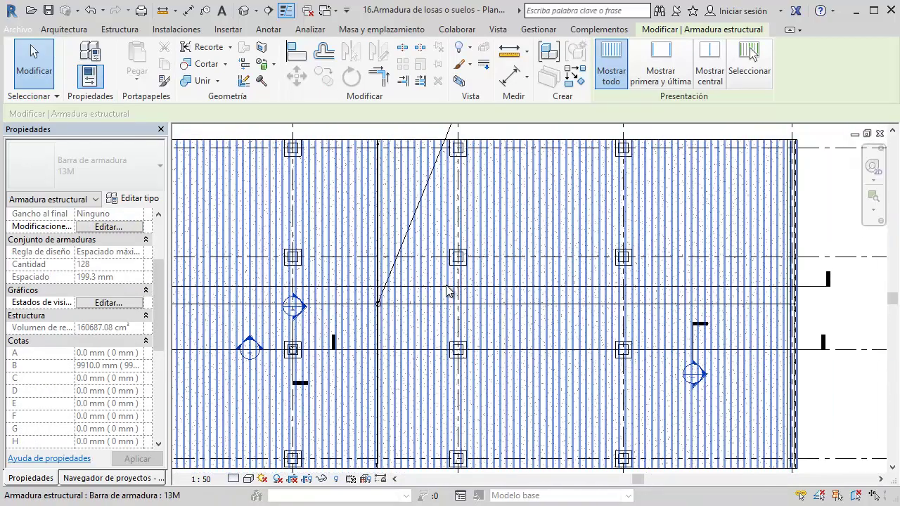
pyautogui.moveTo(448, 291); pyautogui.dragTo(575, 331, button='middle')
pyautogui.press('Escape')
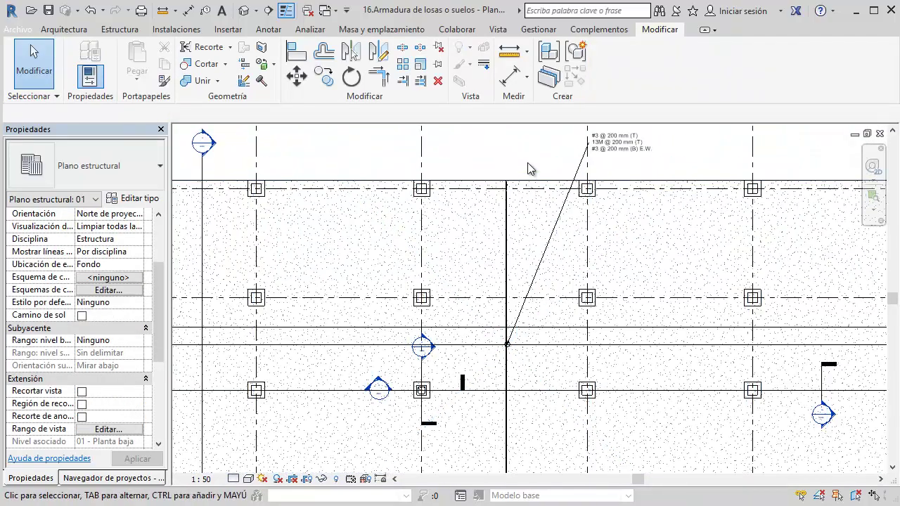
pyautogui.scroll(-2, 529, 169)
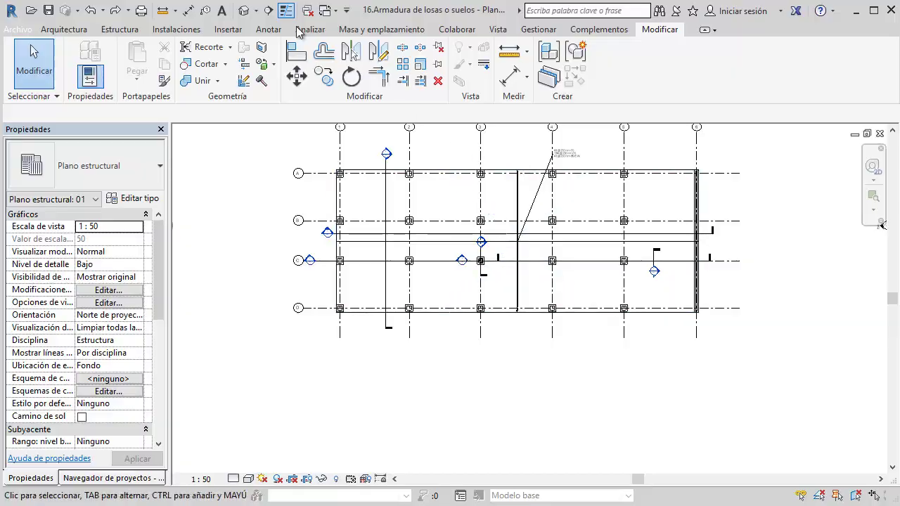
pyautogui.click(241, 15)
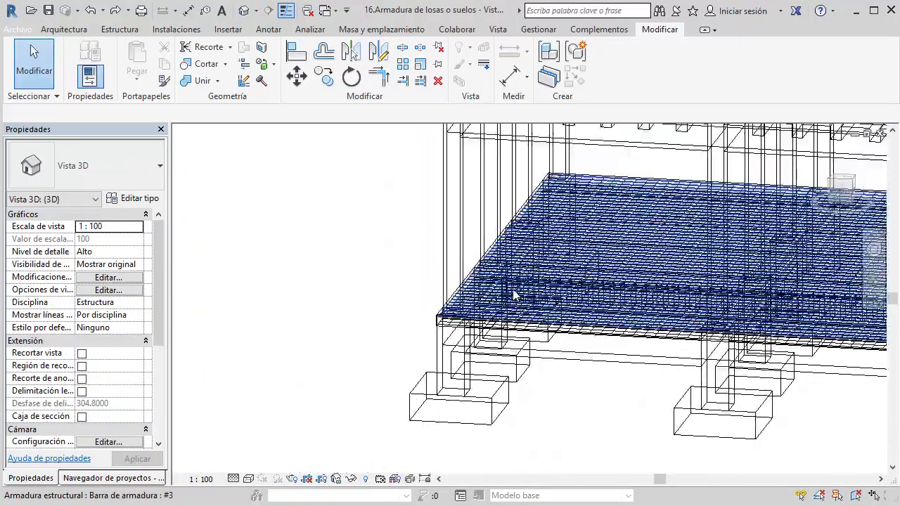
pyautogui.moveTo(464, 366)
pyautogui.mouseDown(button='middle')
pyautogui.moveTo(452, 304)
pyautogui.moveTo(302, 323)
pyautogui.mouseUp(button='middle')
pyautogui.scroll(-2, 594, 260)
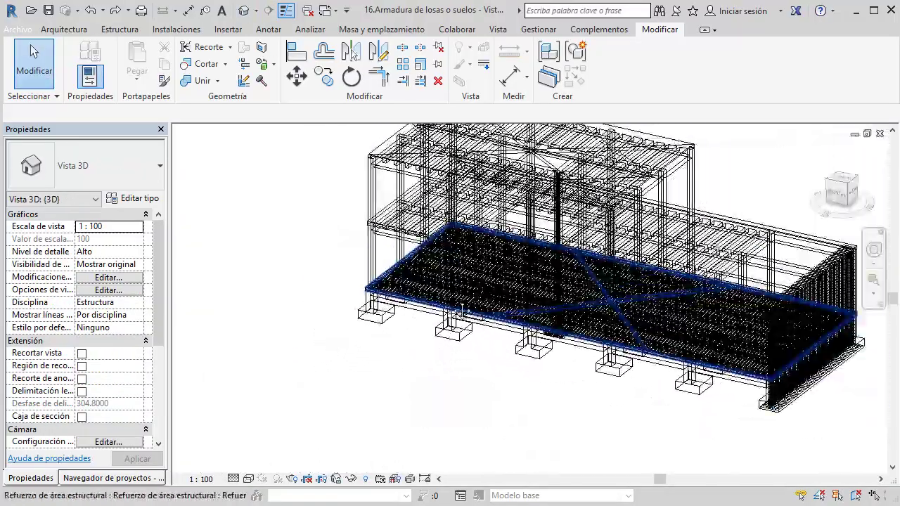
pyautogui.scroll(1, 594, 260)
pyautogui.scroll(1, 594, 260)
pyautogui.click(881, 135)
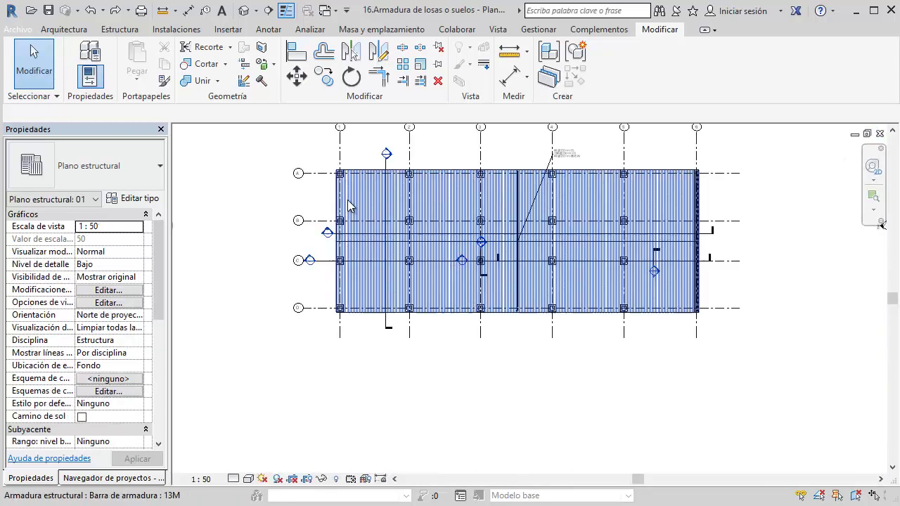
pyautogui.click(103, 478)
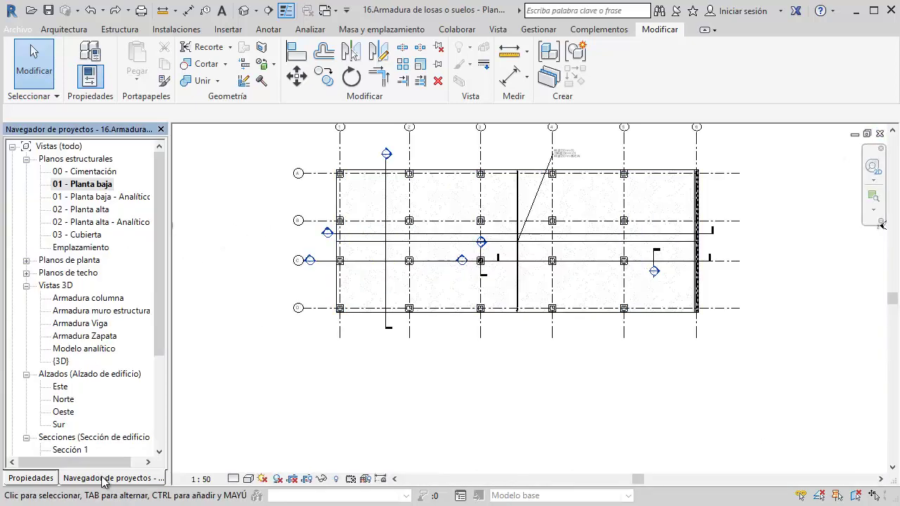
# Open the 02 - Planta alta structural plan and zoom toward the slab corner
pyautogui.click(99, 210)
pyautogui.doubleClick(100, 211)
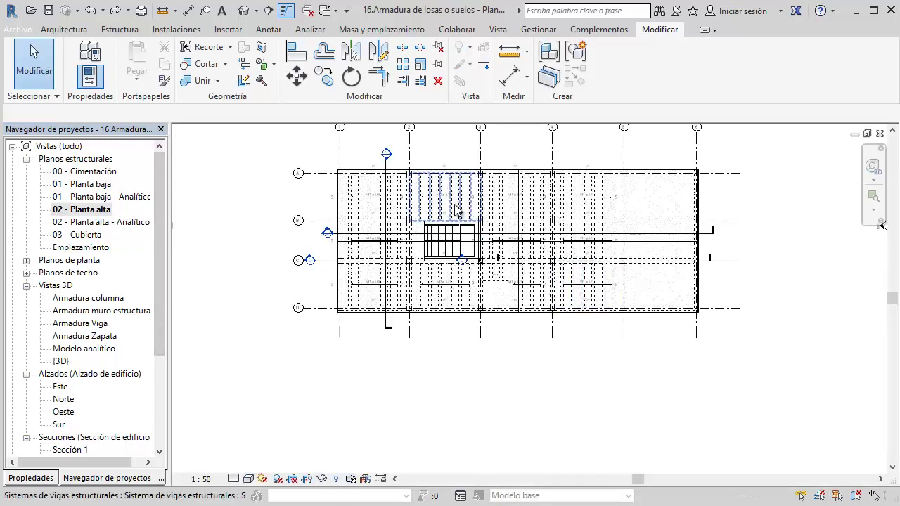
pyautogui.scroll(3, 461, 204)
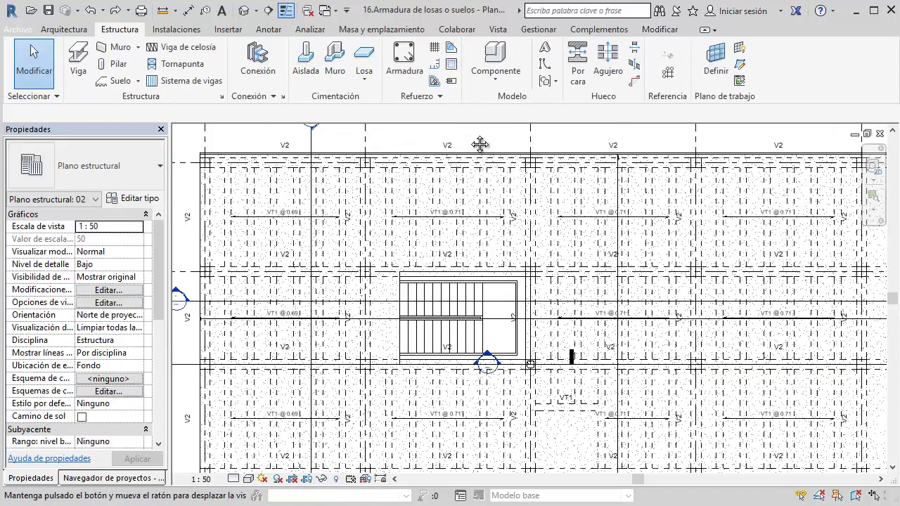
pyautogui.moveTo(480, 144); pyautogui.dragTo(578, 155, button='middle')
pyautogui.scroll(3, 311, 185)
pyautogui.scroll(2, 308, 198)
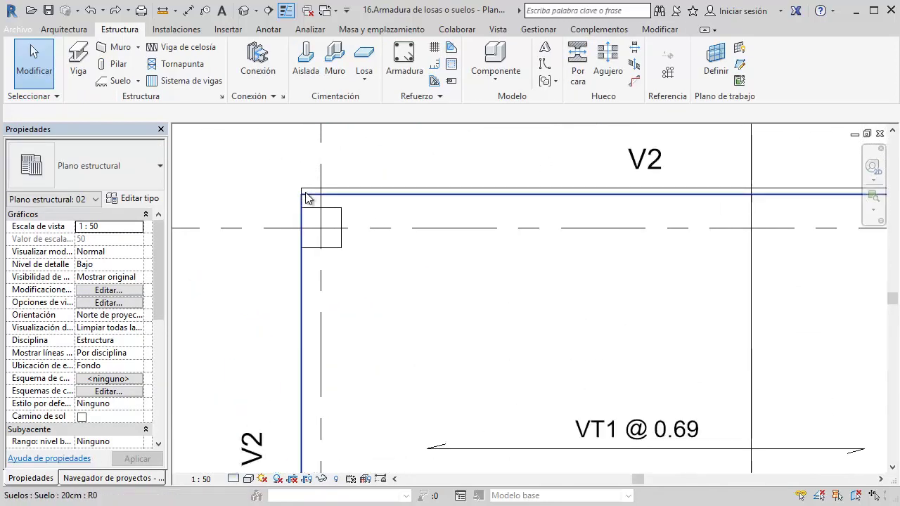
pyautogui.scroll(2, 307, 199)
# Hide the linked architectural model in this view and select the 20cm upper slab
pyautogui.click(309, 184)
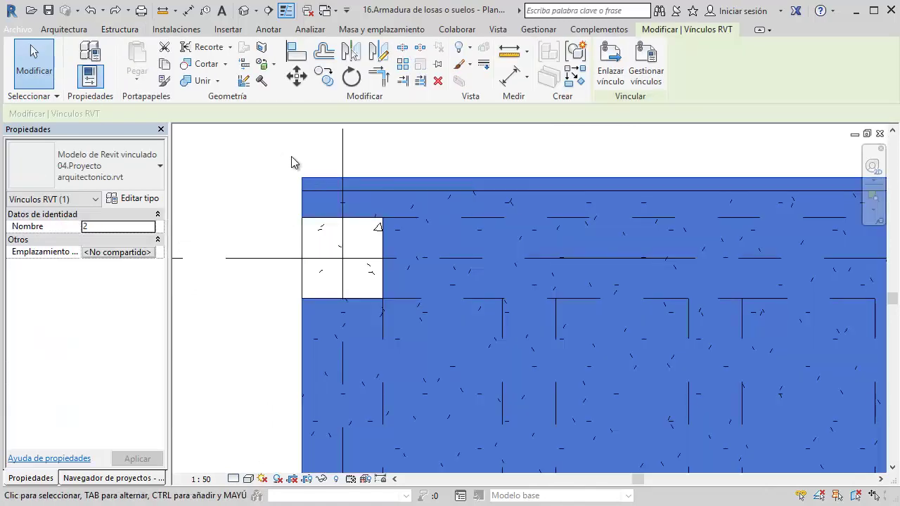
pyautogui.rightClick(293, 158)
pyautogui.click(511, 259)
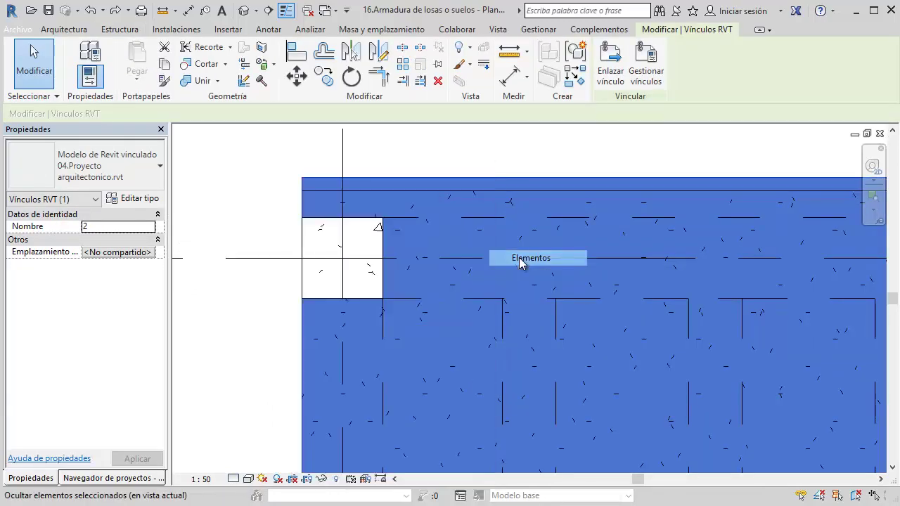
pyautogui.click(488, 201)
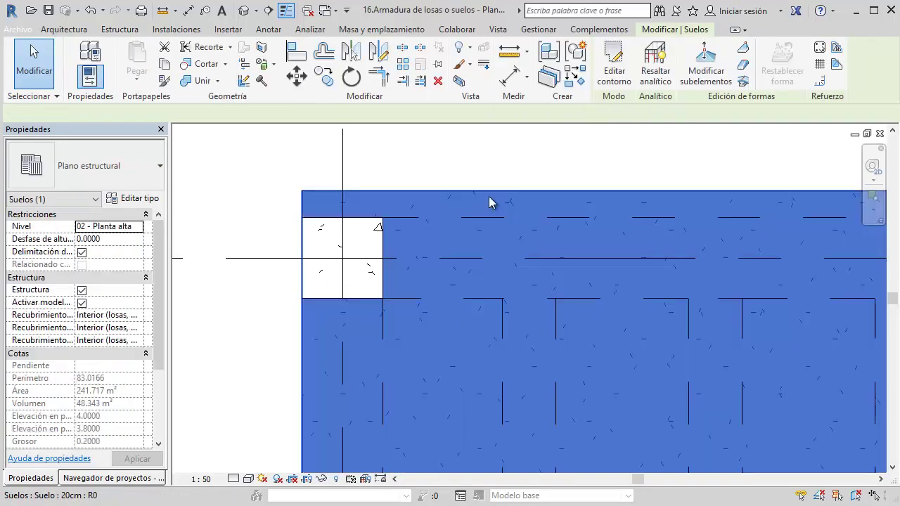
# Edit the upper slab boundary and align its first sketch edge to the beam edge with AL
pyautogui.click(602, 80)
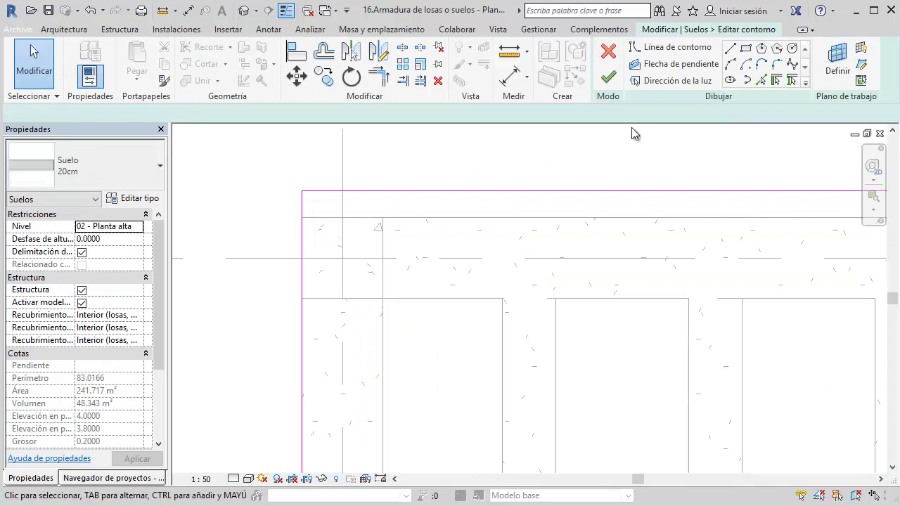
pyautogui.press('a')
pyautogui.press('l')
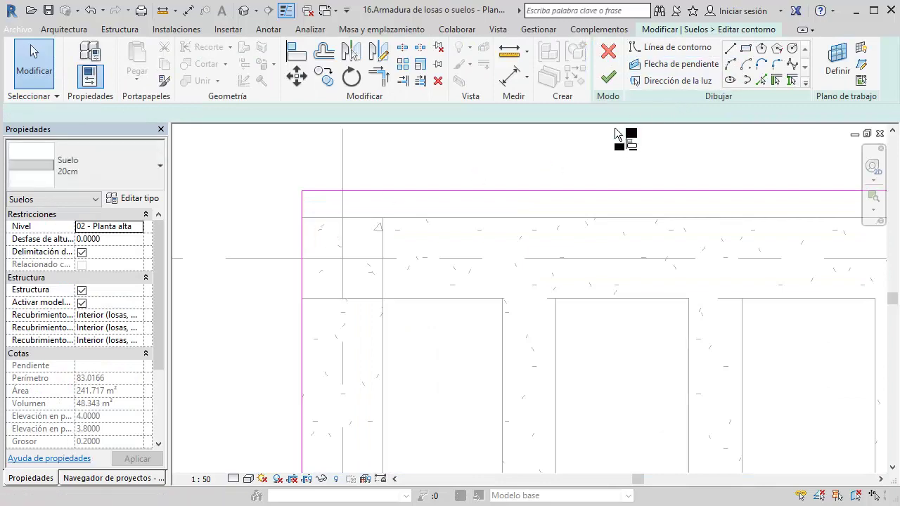
pyautogui.click(468, 218)
pyautogui.click(464, 191)
# Align the slab's lower edge to the beam and finish, reducing the area to 235.404 m²
pyautogui.scroll(-3, 464, 199)
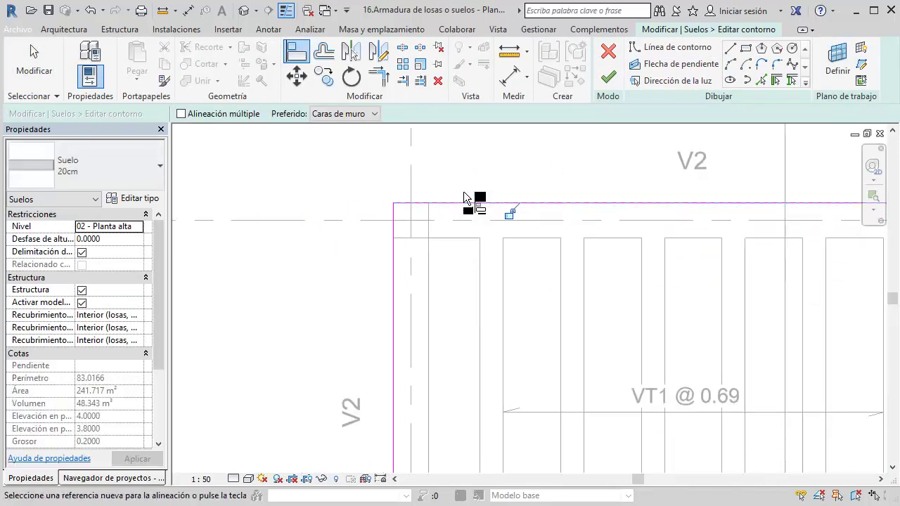
pyautogui.scroll(-3, 476, 201)
pyautogui.scroll(-2, 485, 203)
pyautogui.moveTo(488, 203); pyautogui.dragTo(634, 237, button='middle')
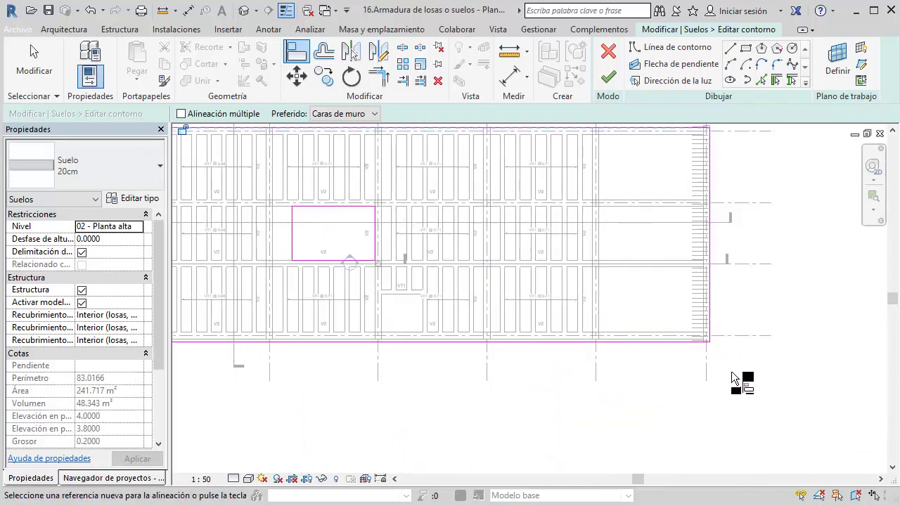
pyautogui.scroll(5, 731, 371)
pyautogui.moveTo(669, 291)
pyautogui.mouseDown(button='middle')
pyautogui.moveTo(509, 346)
pyautogui.moveTo(826, 337)
pyautogui.mouseUp(button='middle')
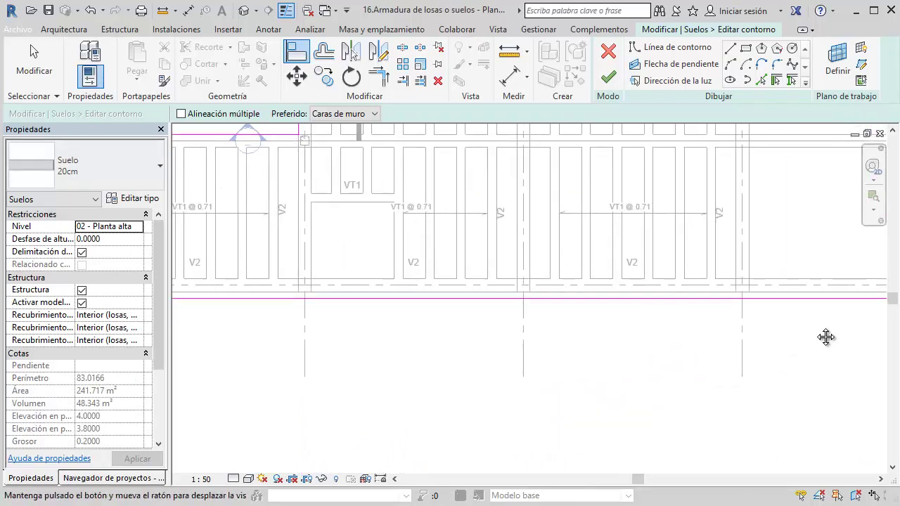
pyautogui.moveTo(474, 294); pyautogui.dragTo(830, 305, button='middle')
pyautogui.moveTo(442, 298); pyautogui.dragTo(813, 275, button='middle')
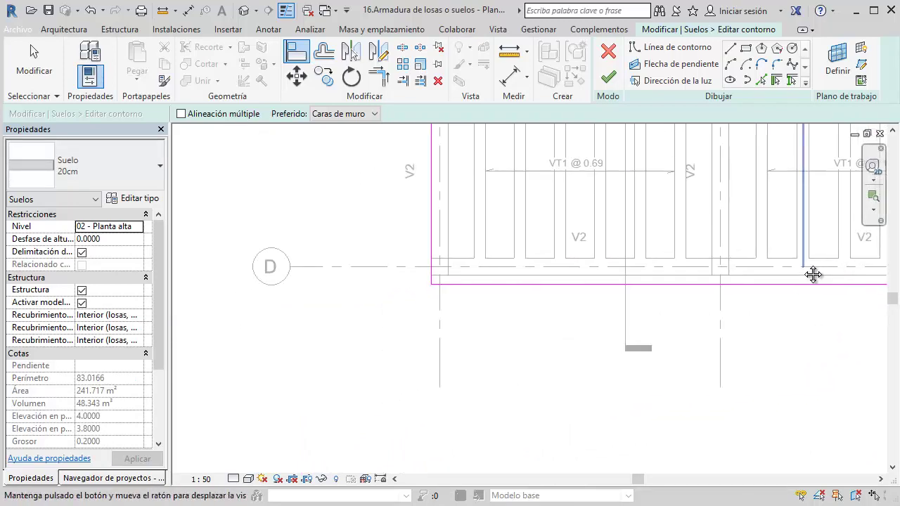
pyautogui.scroll(2, 484, 288)
pyautogui.scroll(1, 483, 286)
pyautogui.click(483, 286)
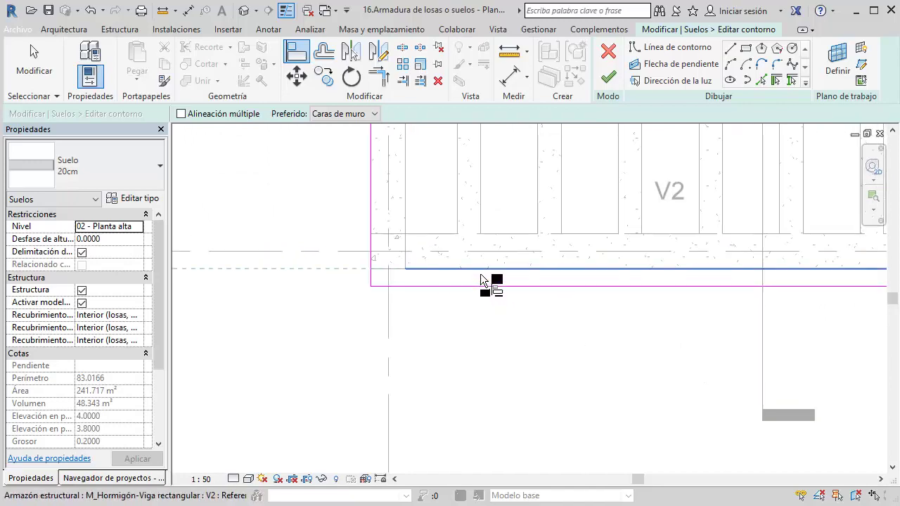
pyautogui.click(604, 88)
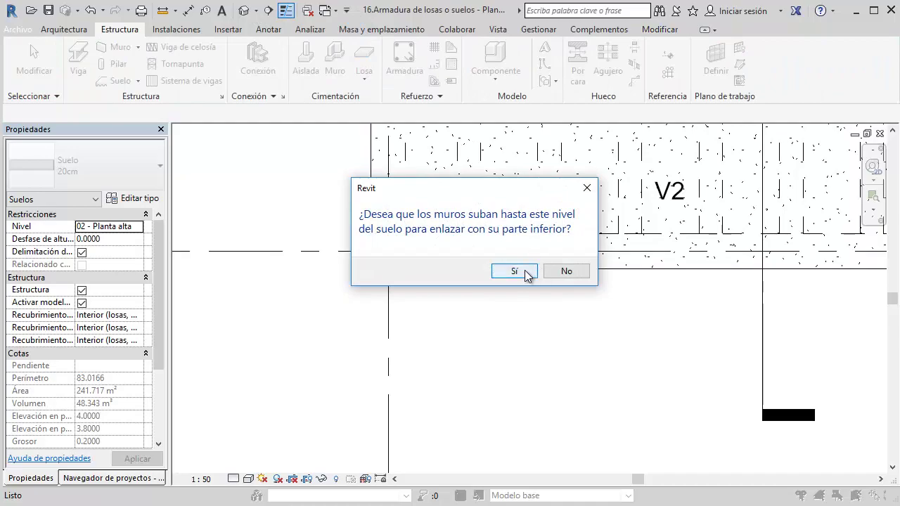
pyautogui.click(514, 272)
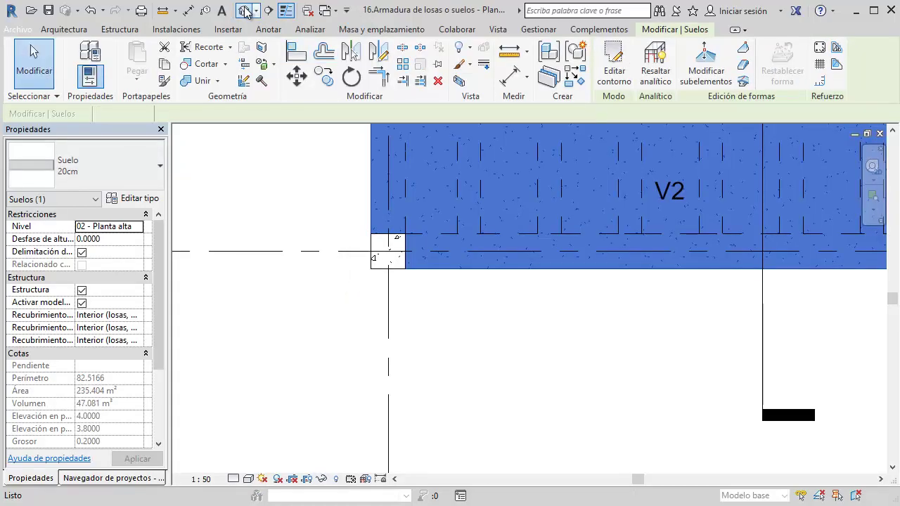
# Open the default 3D view and orbit to inspect the trimmed upper slab
pyautogui.click(245, 11)
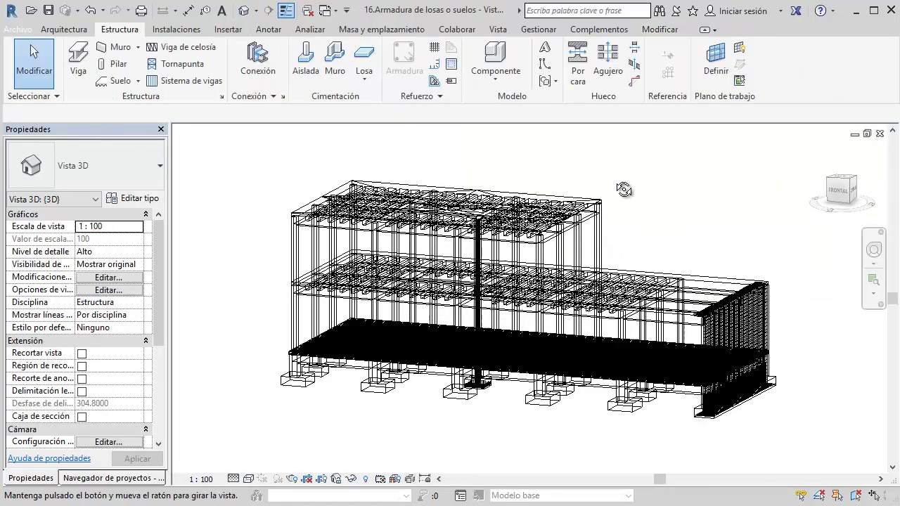
pyautogui.keyDown('shift'); pyautogui.moveTo(623, 190); pyautogui.dragTo(742, 181, button='middle'); pyautogui.keyUp('shift')
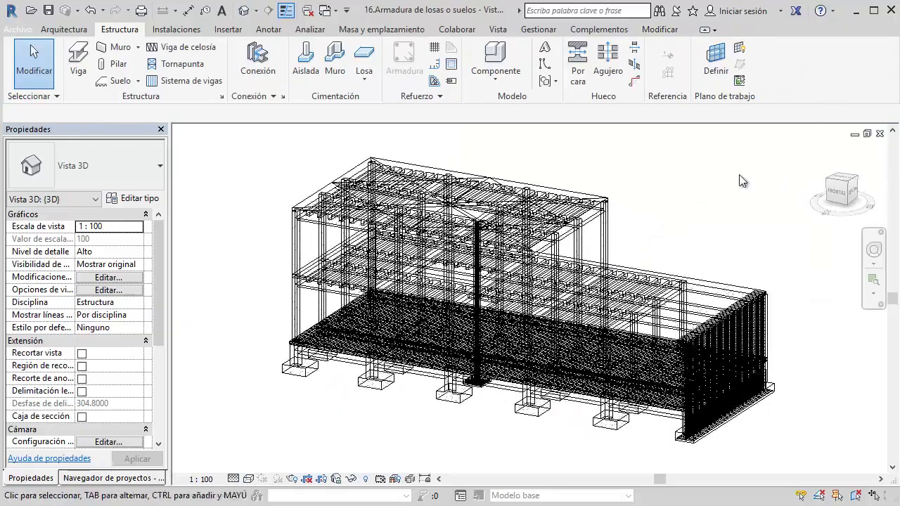
pyautogui.scroll(5, 450, 211)
pyautogui.scroll(3, 450, 211)
pyautogui.click(880, 133)
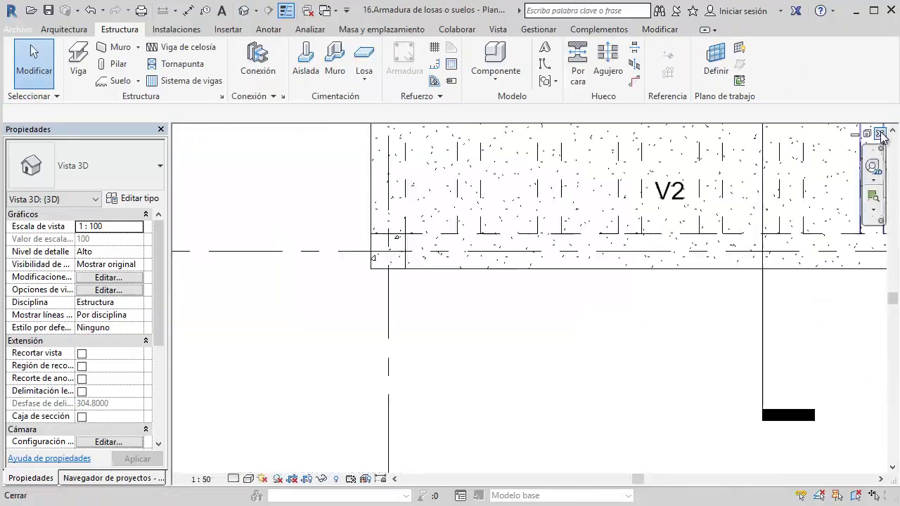
# Back in 02 - Planta alta, centre the grid and select the 20cm upper floor slab
pyautogui.click(879, 133)
pyautogui.scroll(-5, 649, 207)
pyautogui.moveTo(526, 297); pyautogui.dragTo(468, 311, button='middle')
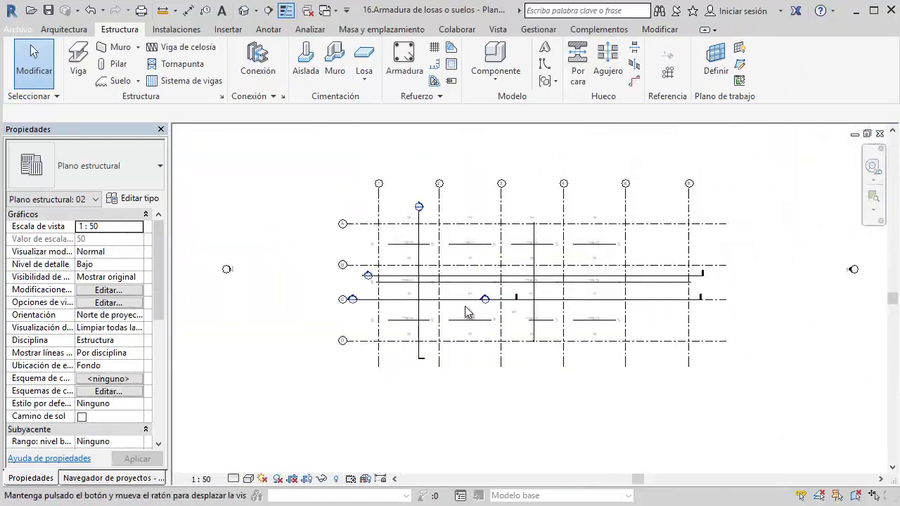
pyautogui.scroll(2, 466, 311)
pyautogui.scroll(3, 476, 298)
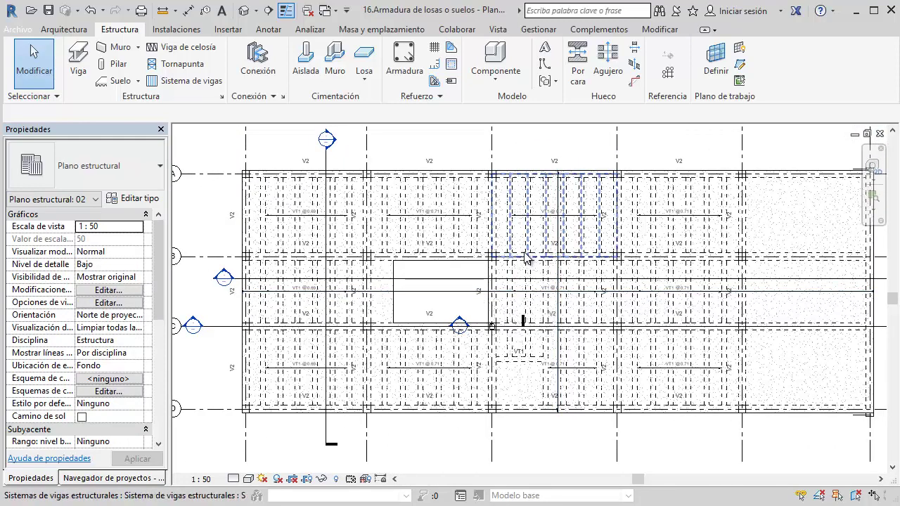
pyautogui.click(485, 175)
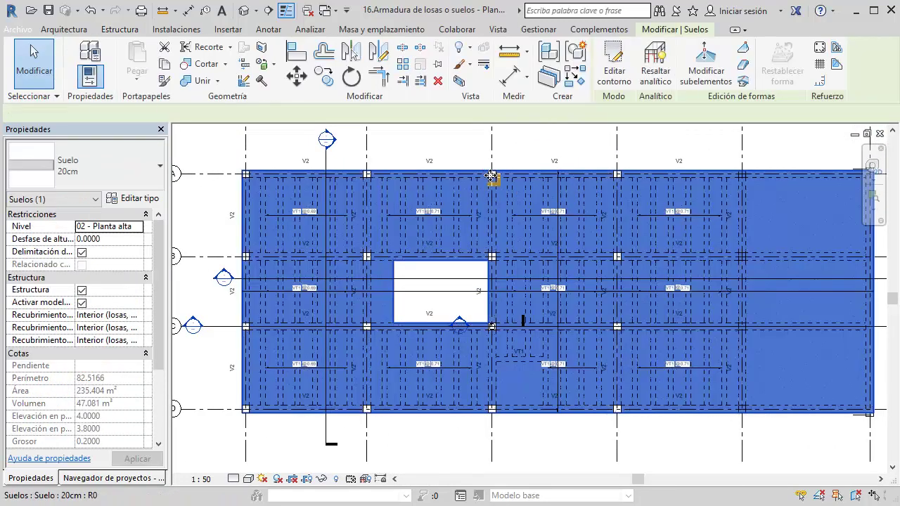
# Start a W11/4 structural fabric area and begin a rectangle at the slab's top-left corner
pyautogui.click(837, 48)
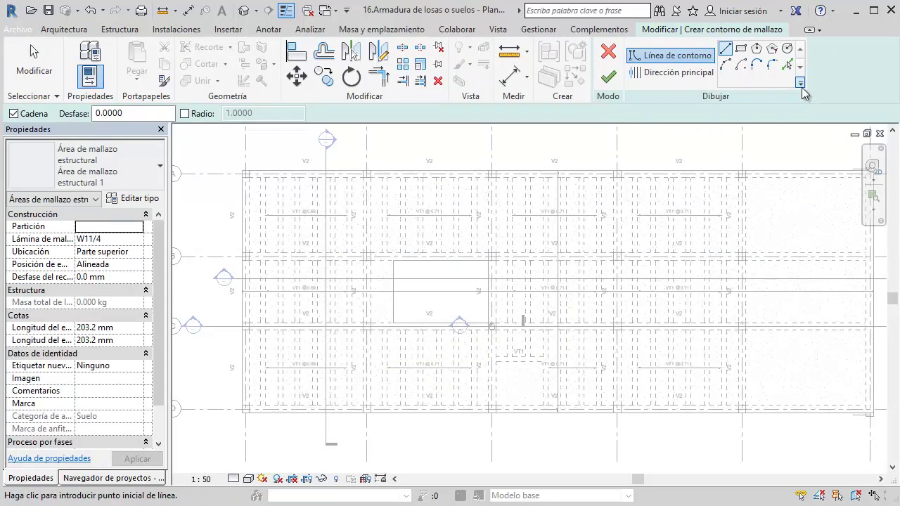
pyautogui.click(739, 49)
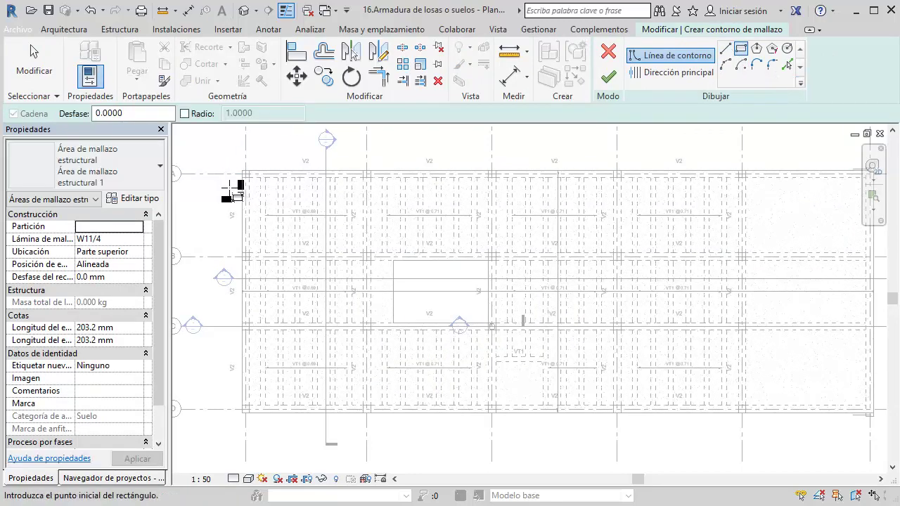
pyautogui.scroll(2, 243, 179)
pyautogui.scroll(1, 246, 177)
pyautogui.click(259, 177)
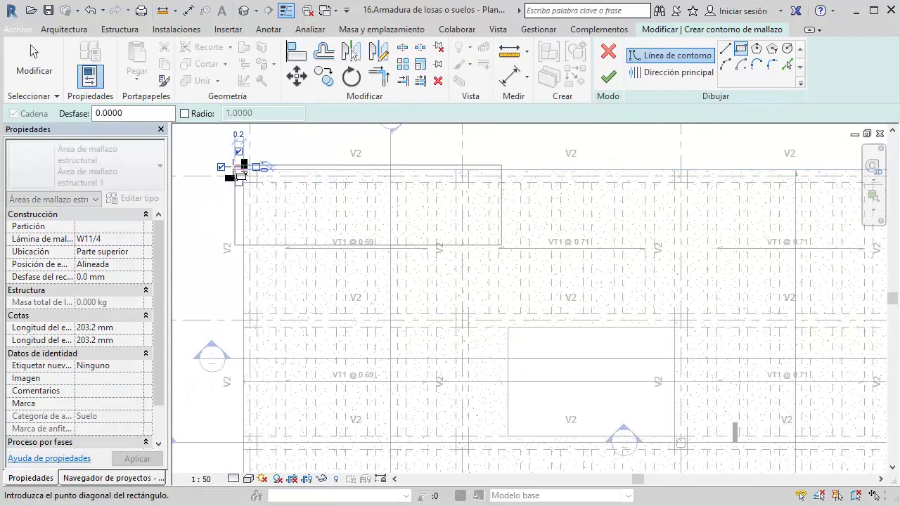
pyautogui.press('Escape')
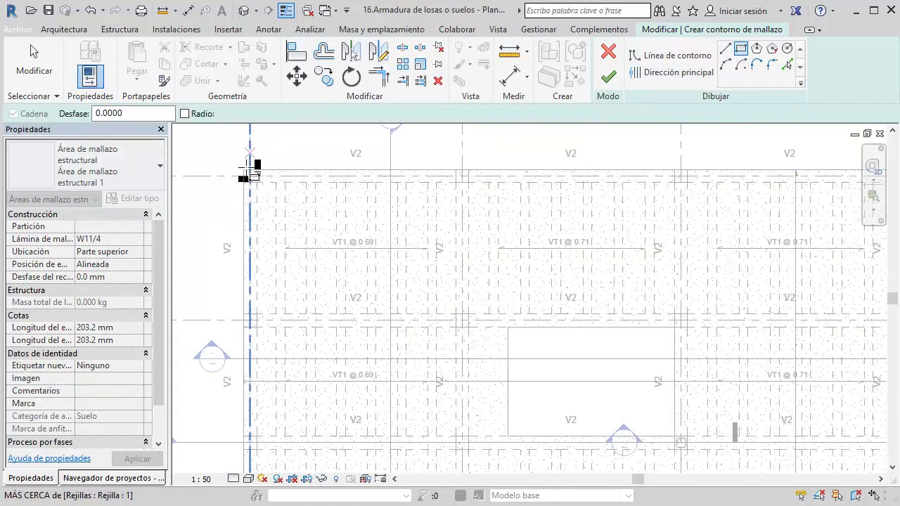
pyautogui.click(244, 170)
# Close the rectangle at the slab's lower-right corner so the boundary encloses the whole slab
pyautogui.scroll(-2, 553, 295)
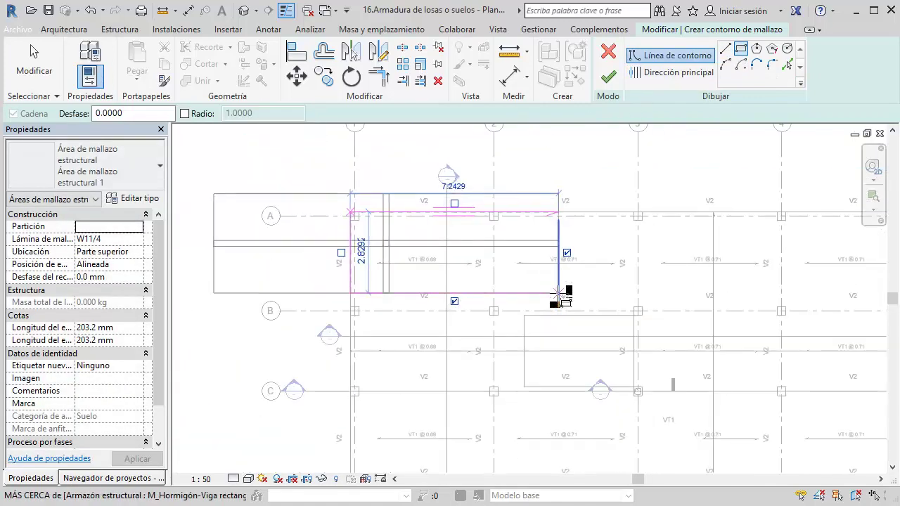
pyautogui.scroll(-2, 577, 301)
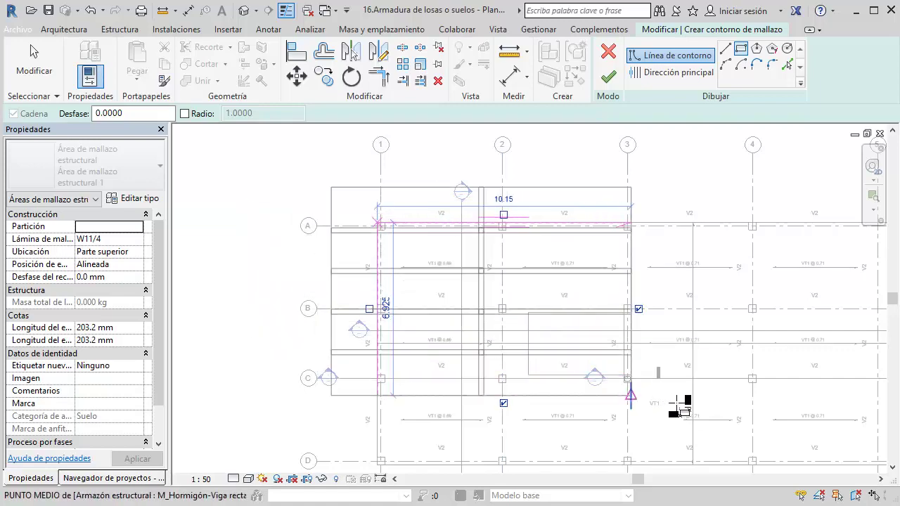
pyautogui.moveTo(723, 372)
pyautogui.mouseDown(button='middle')
pyautogui.moveTo(562, 298)
pyautogui.moveTo(505, 292)
pyautogui.moveTo(572, 246)
pyautogui.moveTo(665, 313)
pyautogui.moveTo(723, 333)
pyautogui.moveTo(731, 357)
pyautogui.mouseUp(button='middle')
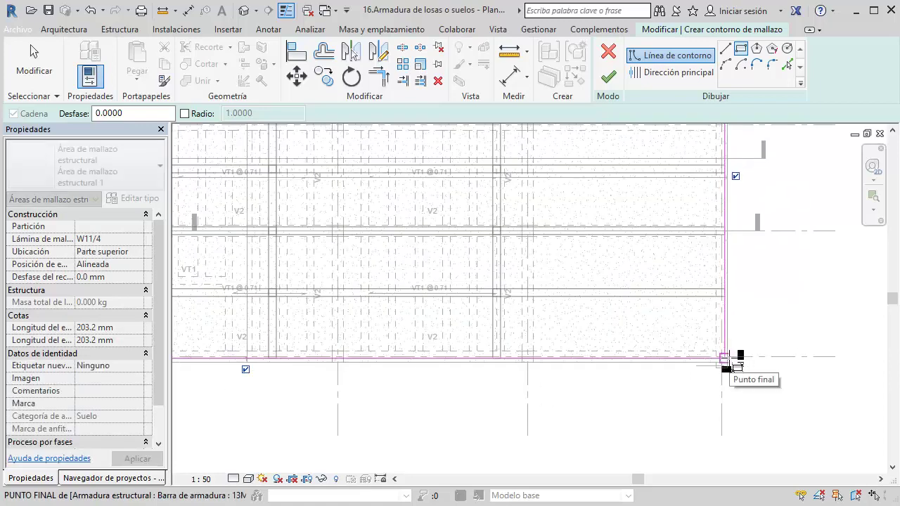
pyautogui.scroll(2, 730, 359)
pyautogui.scroll(2, 727, 362)
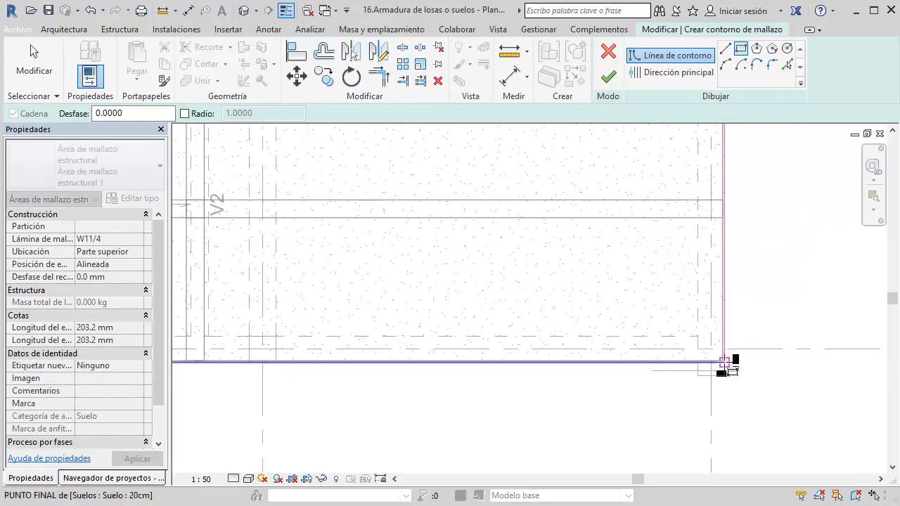
pyautogui.scroll(2, 725, 365)
pyautogui.scroll(1, 728, 360)
pyautogui.scroll(1, 703, 376)
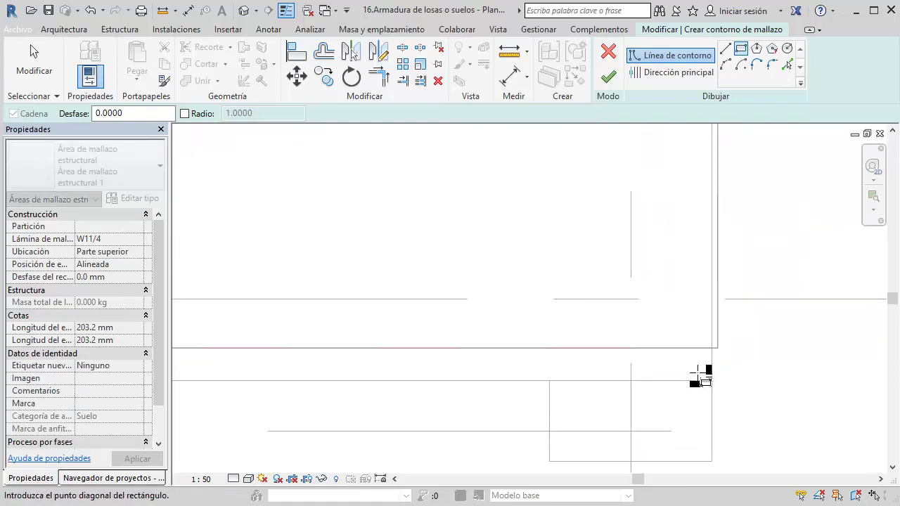
pyautogui.scroll(1, 711, 381)
pyautogui.click(711, 380)
pyautogui.scroll(-2, 725, 338)
pyautogui.scroll(-2, 753, 267)
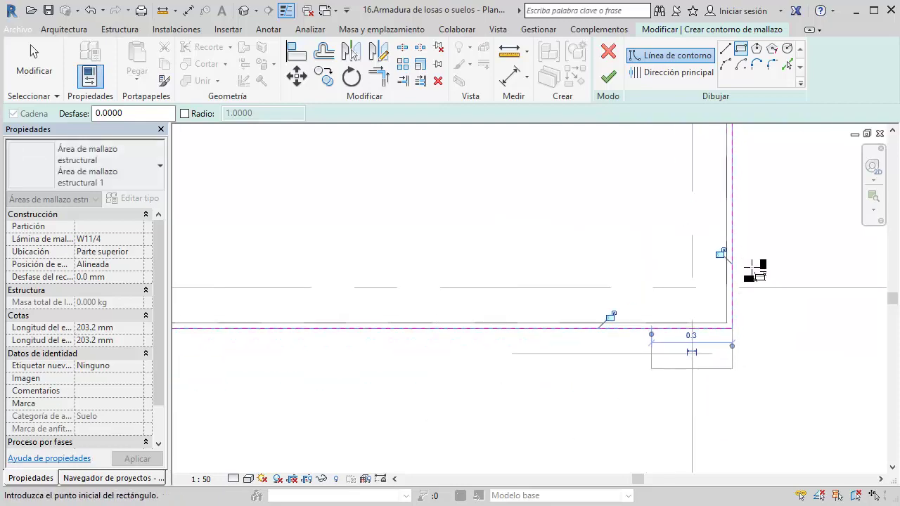
pyautogui.scroll(-1, 748, 241)
pyautogui.moveTo(747, 242); pyautogui.dragTo(838, 396, button='middle')
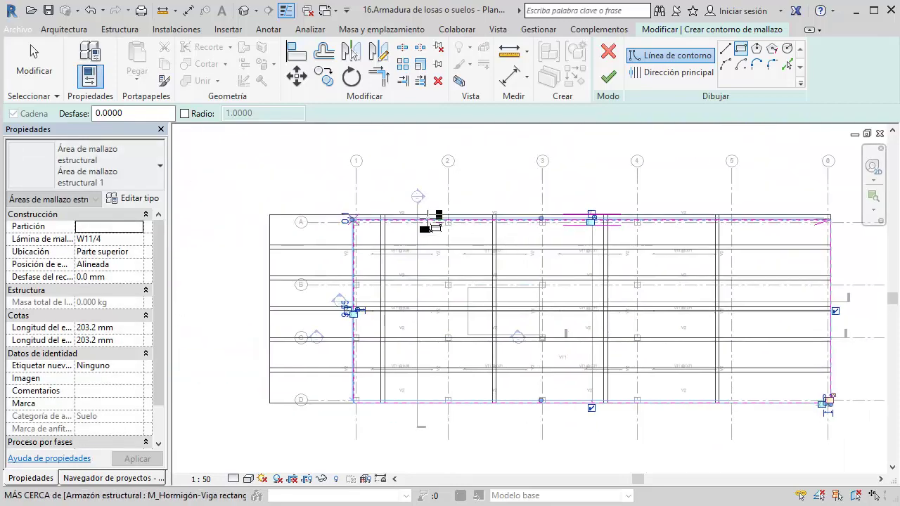
pyautogui.scroll(2, 380, 246)
pyautogui.scroll(2, 380, 246)
pyautogui.press('Escape')
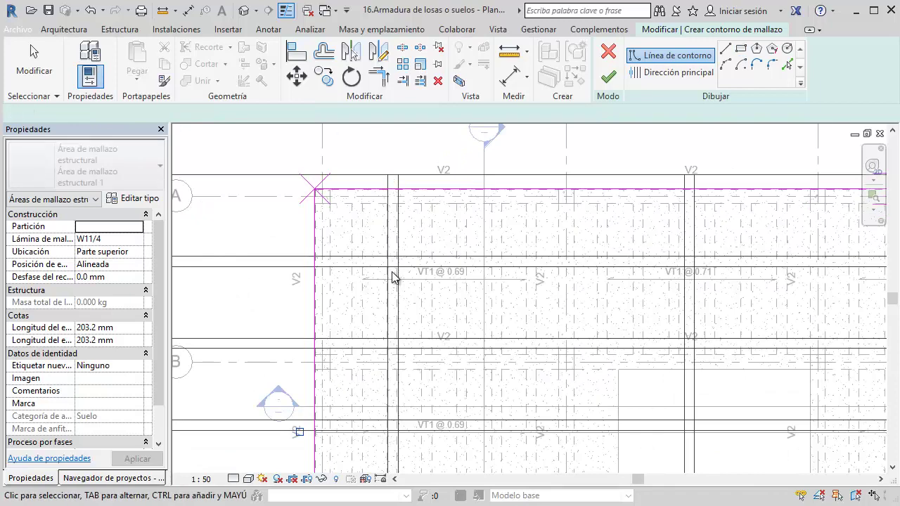
pyautogui.press('Escape')
pyautogui.scroll(-2, 450, 275)
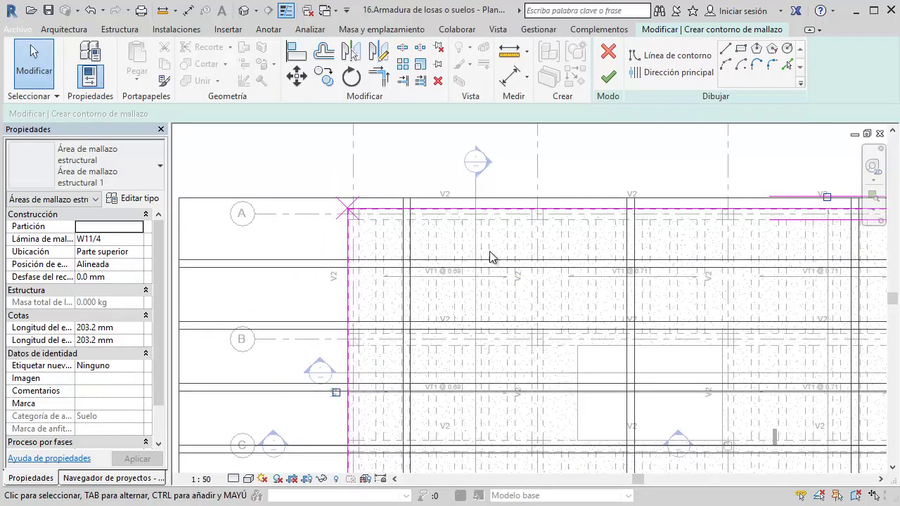
pyautogui.moveTo(537, 267)
pyautogui.mouseDown(button='middle')
pyautogui.moveTo(487, 194)
pyautogui.moveTo(408, 237)
pyautogui.mouseUp(button='middle')
pyautogui.scroll(-2, 488, 195)
pyautogui.scroll(-1, 407, 236)
pyautogui.scroll(-1, 408, 235)
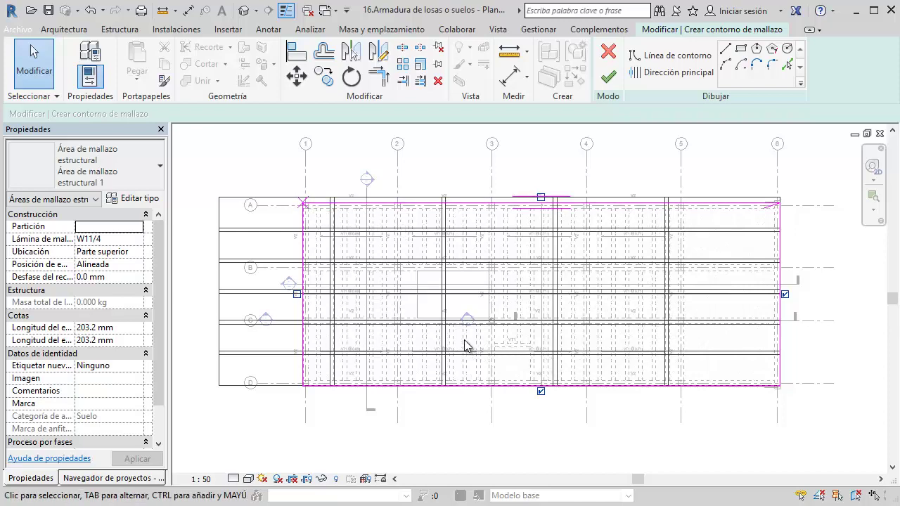
pyautogui.scroll(1, 386, 296)
pyautogui.moveTo(386, 295); pyautogui.dragTo(436, 309, button='middle')
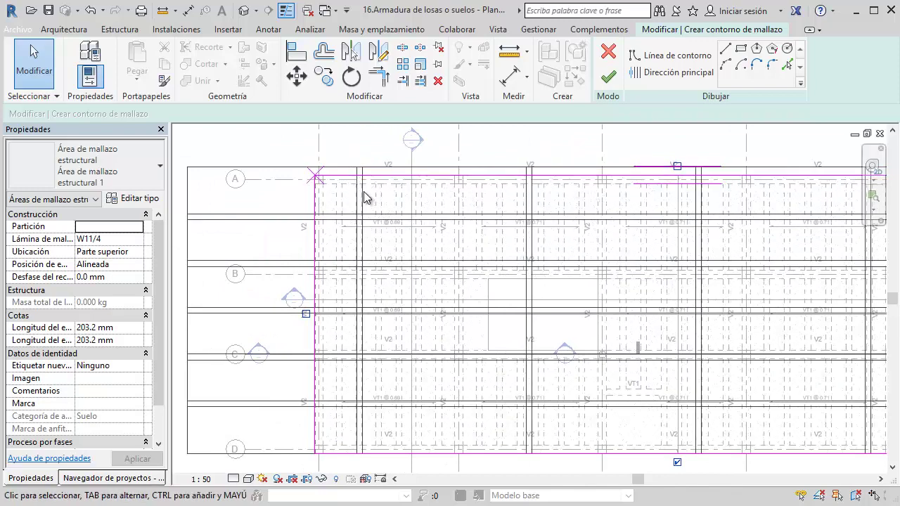
pyautogui.scroll(1, 358, 197)
pyautogui.scroll(1, 363, 179)
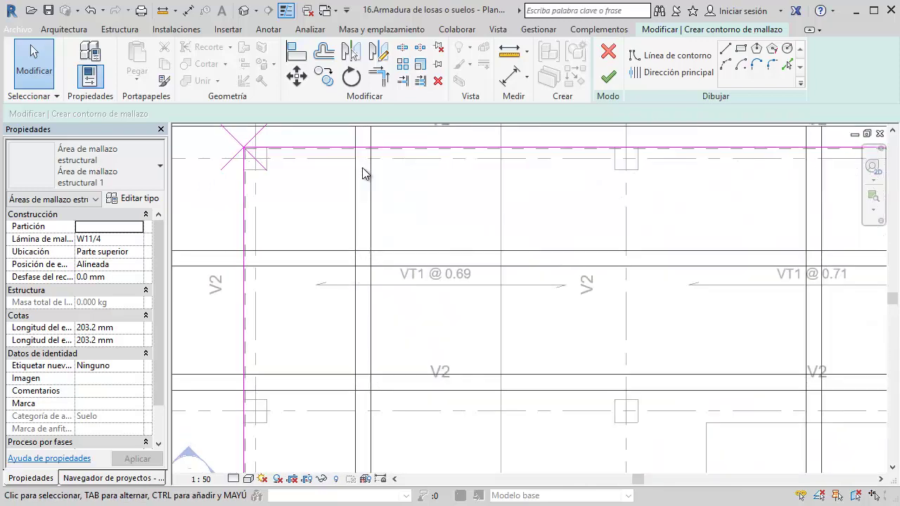
pyautogui.scroll(1, 362, 162)
pyautogui.moveTo(382, 243); pyautogui.dragTo(442, 288, button='middle')
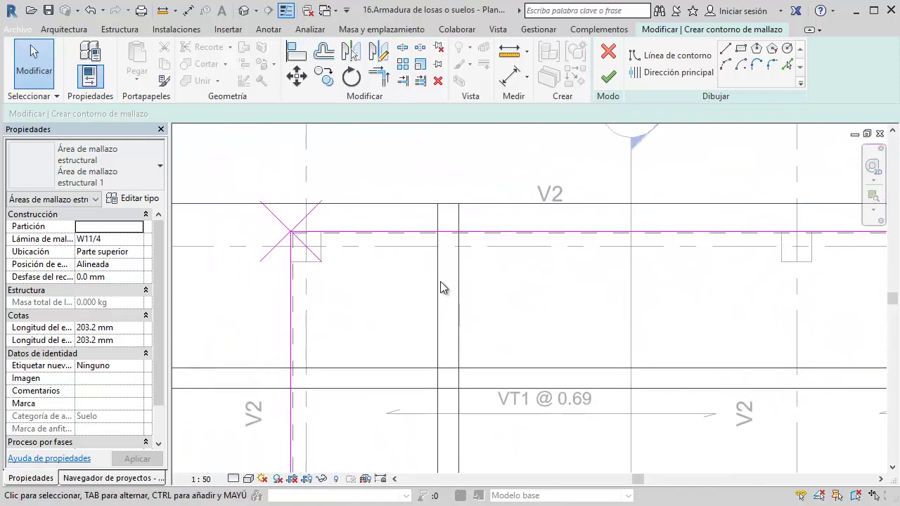
pyautogui.scroll(-1, 424, 235)
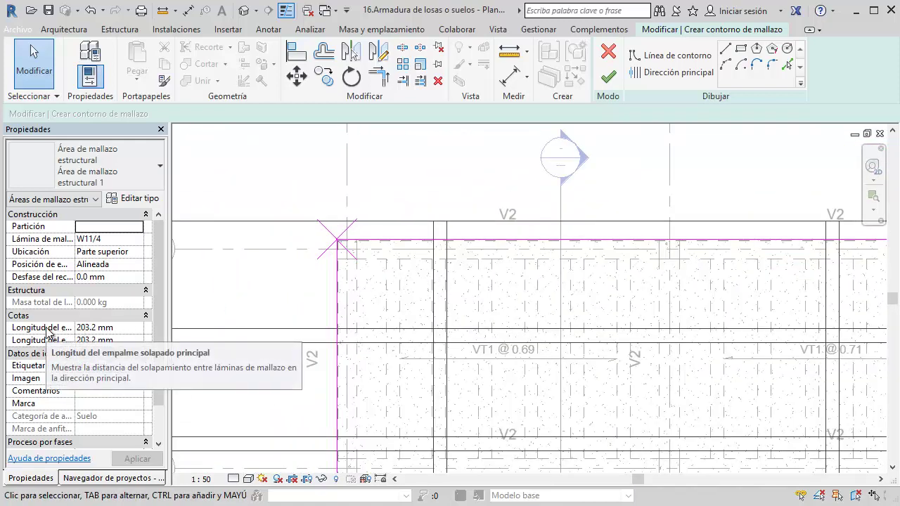
# Set both fabric area lap splice lengths to 300 mm, keeping W11/4 as the fabric sheet
pyautogui.click(135, 329)
pyautogui.write('300')
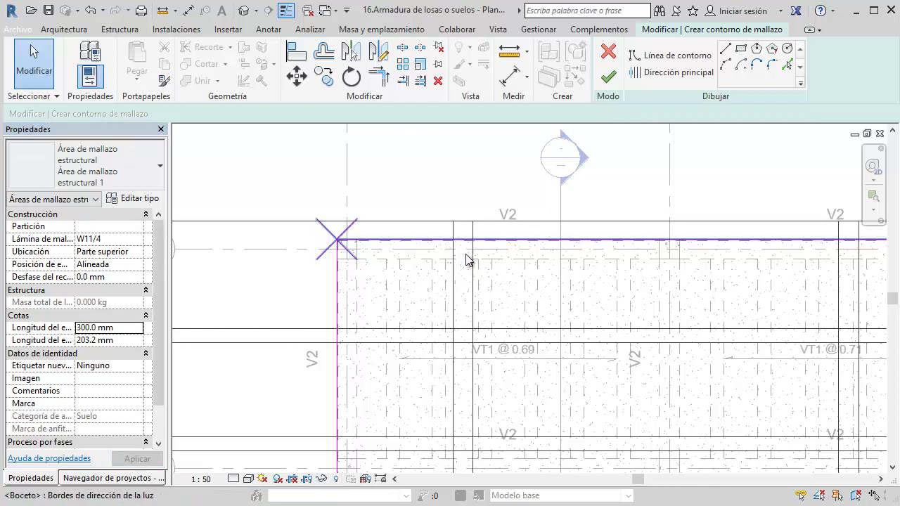
pyautogui.click(130, 339)
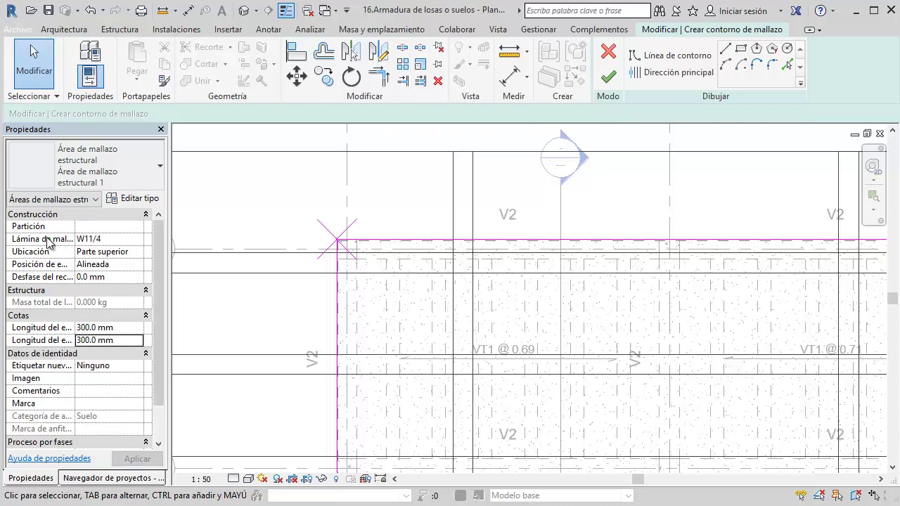
pyautogui.click(137, 241)
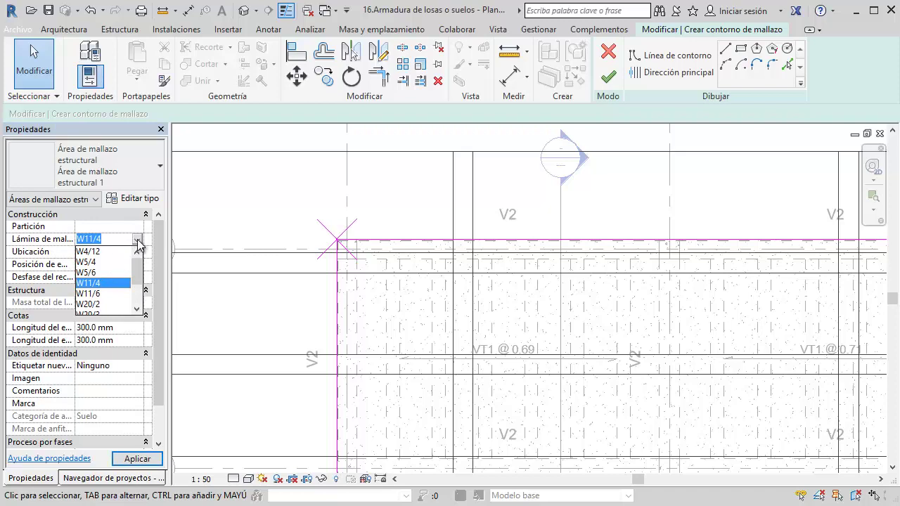
pyautogui.click(138, 245)
pyautogui.scroll(-2, 408, 175)
pyautogui.scroll(-2, 513, 185)
pyautogui.scroll(-2, 524, 183)
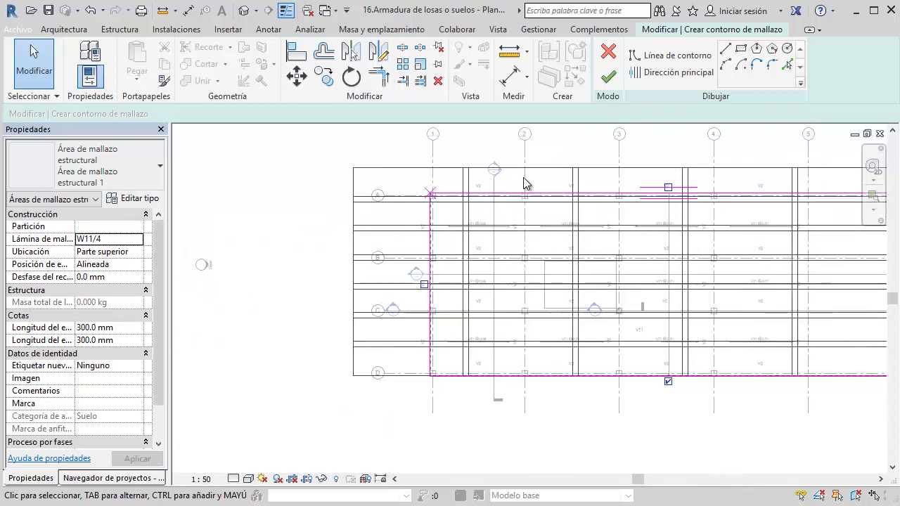
pyautogui.scroll(-2, 524, 183)
# Finish the fabric area sketch so W11/4 sheets cover the upper slab, then zoom in
pyautogui.click(612, 76)
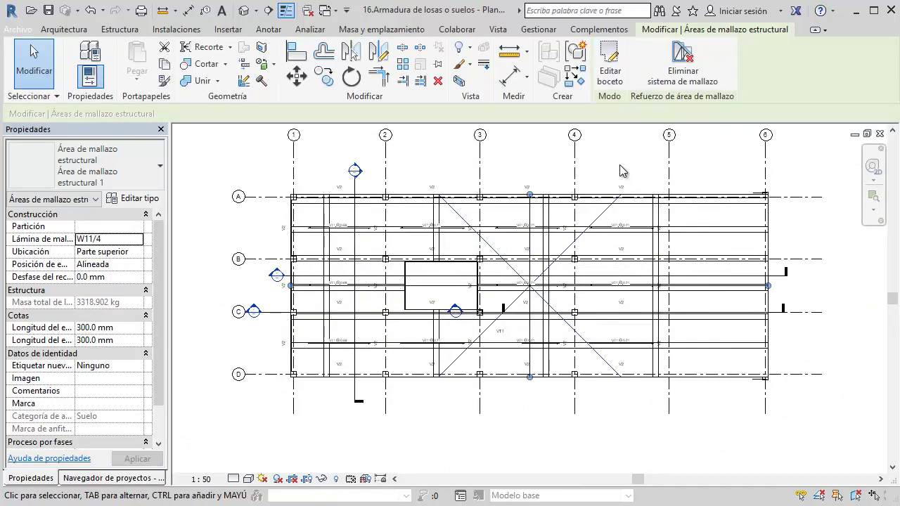
pyautogui.click(621, 171)
pyautogui.scroll(2, 636, 193)
pyautogui.scroll(3, 721, 216)
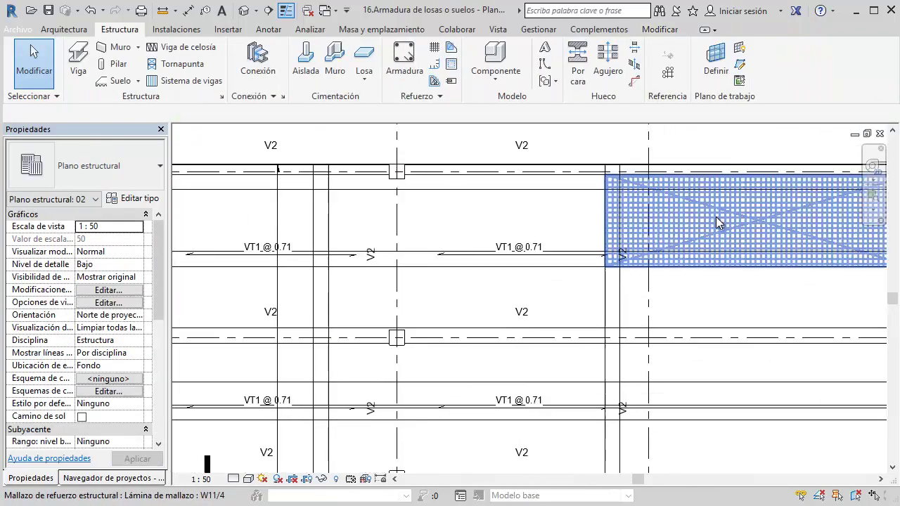
pyautogui.scroll(3, 715, 217)
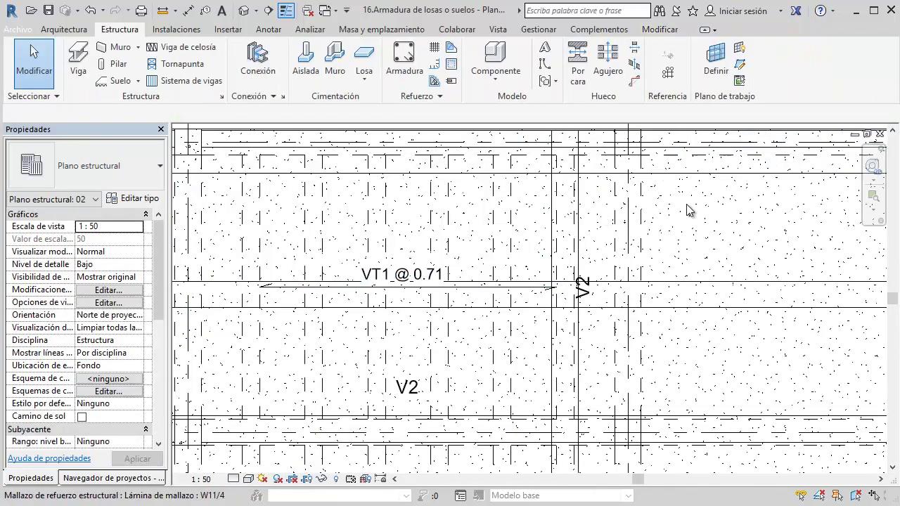
# Inspect two neighbouring 6096 × 1829 mm fabric sheets, then pan to show grids A to D
pyautogui.click(675, 234)
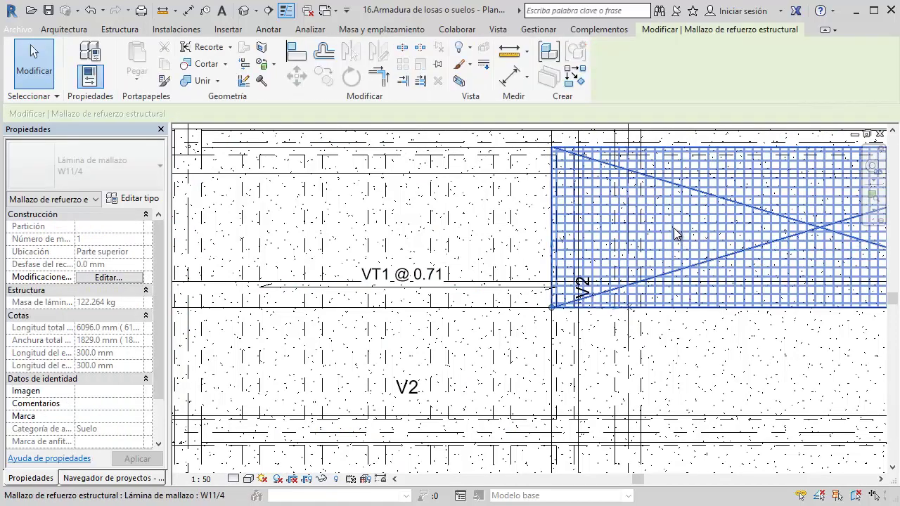
pyautogui.scroll(2, 671, 228)
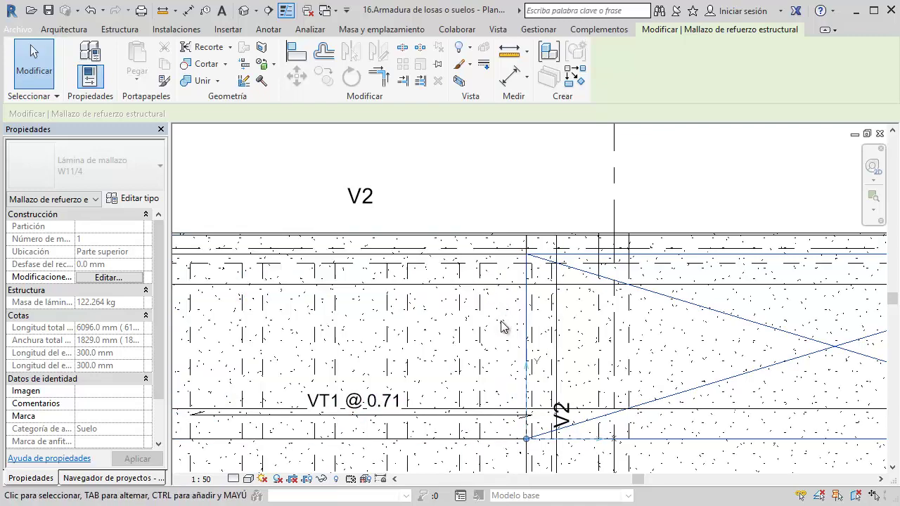
pyautogui.click(490, 355)
pyautogui.press('Escape')
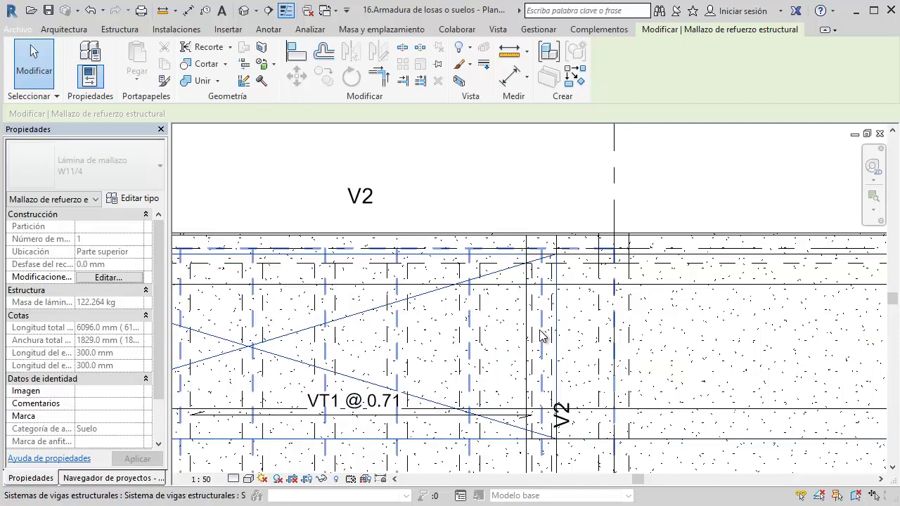
pyautogui.scroll(-2, 562, 253)
pyautogui.scroll(-3, 597, 232)
pyautogui.moveTo(618, 294)
pyautogui.mouseDown(button='middle')
pyautogui.moveTo(724, 161)
pyautogui.moveTo(635, 231)
pyautogui.moveTo(847, 280)
pyautogui.moveTo(699, 292)
pyautogui.mouseUp(button='middle')
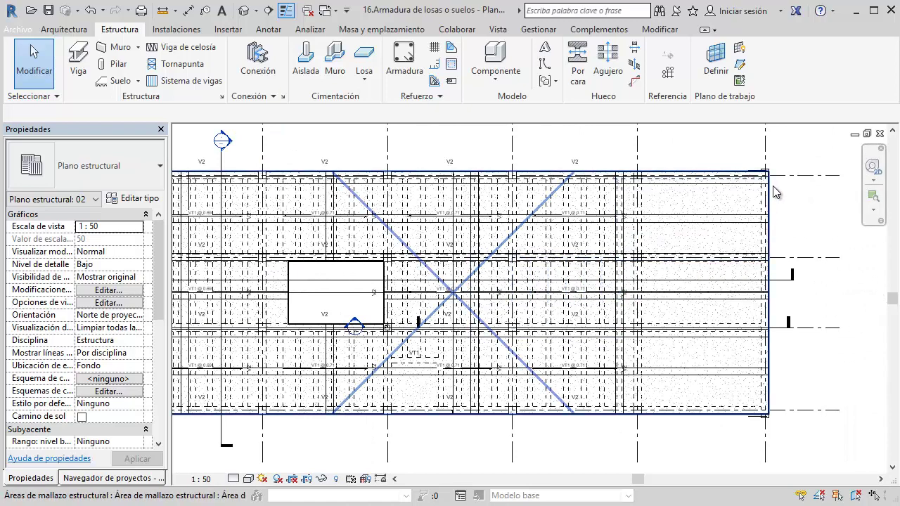
pyautogui.click(773, 192)
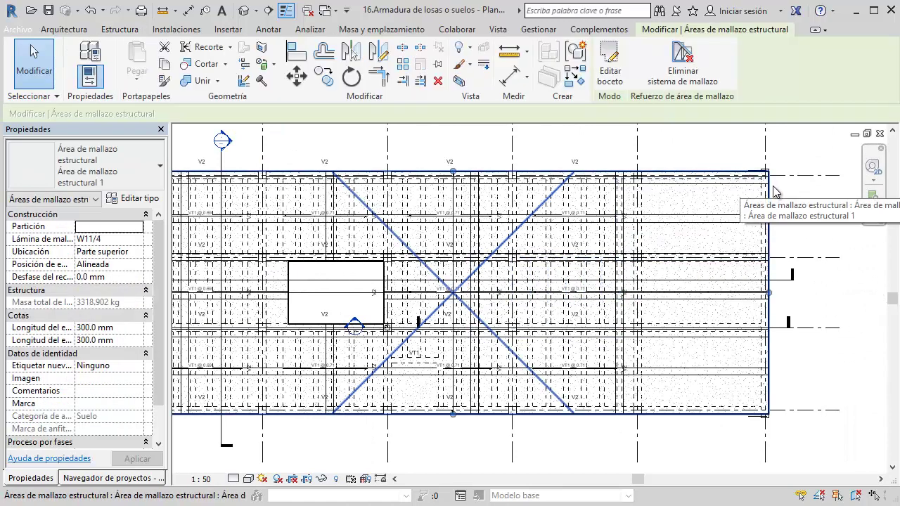
pyautogui.click(610, 70)
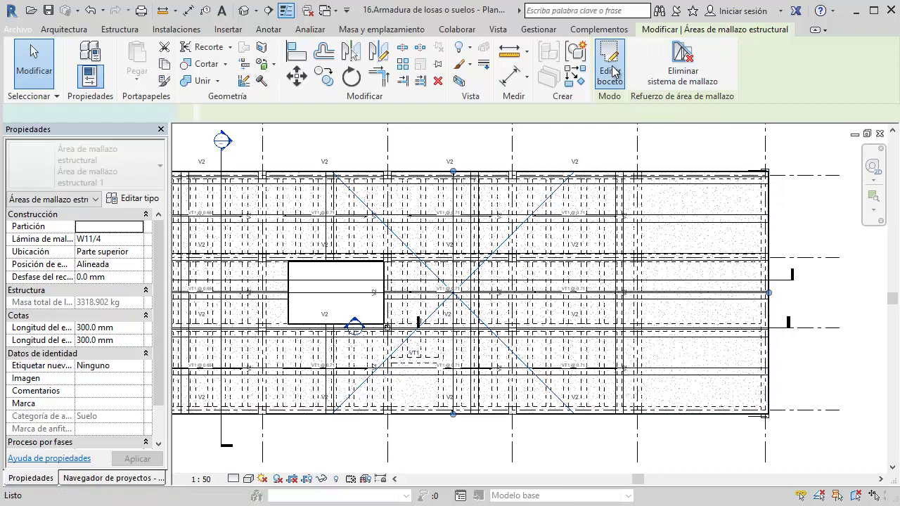
pyautogui.scroll(1, 312, 305)
pyautogui.scroll(1, 302, 284)
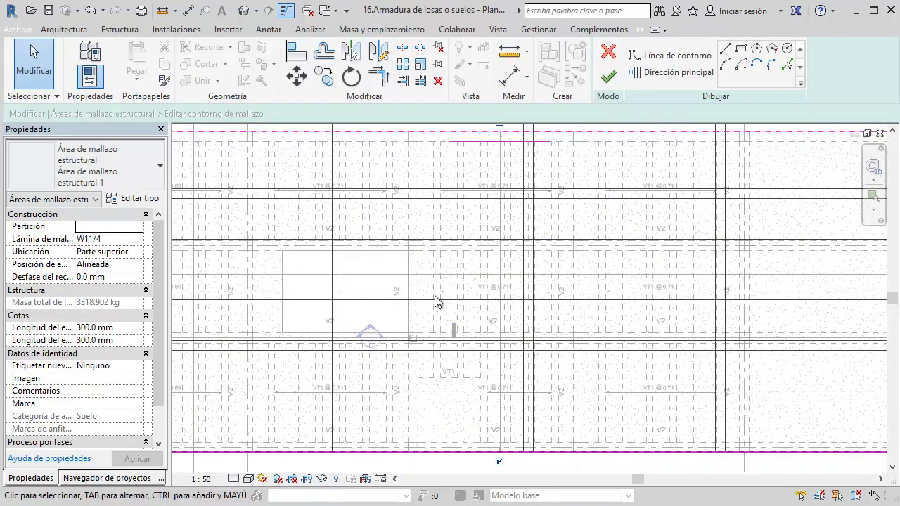
pyautogui.click(612, 71)
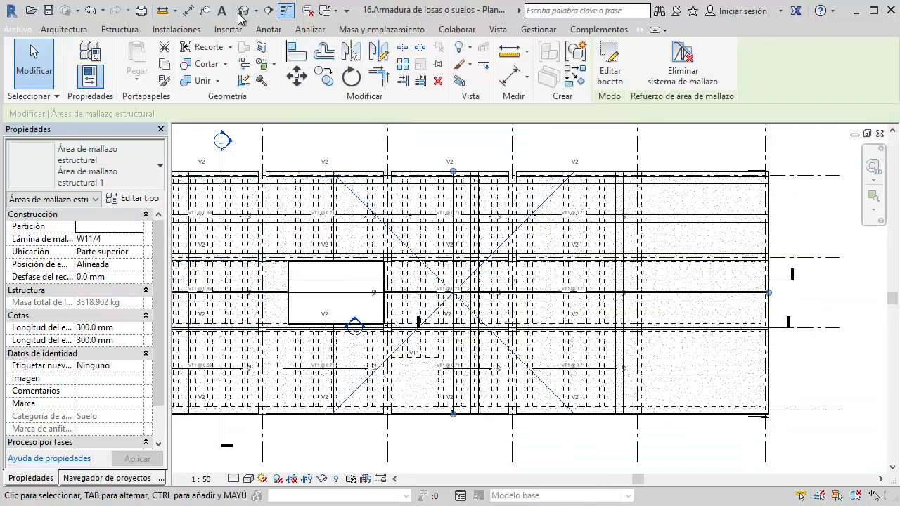
# Open the default {3D} view and orbit around the upper slab's W11/4 fabric sheets
pyautogui.click(243, 12)
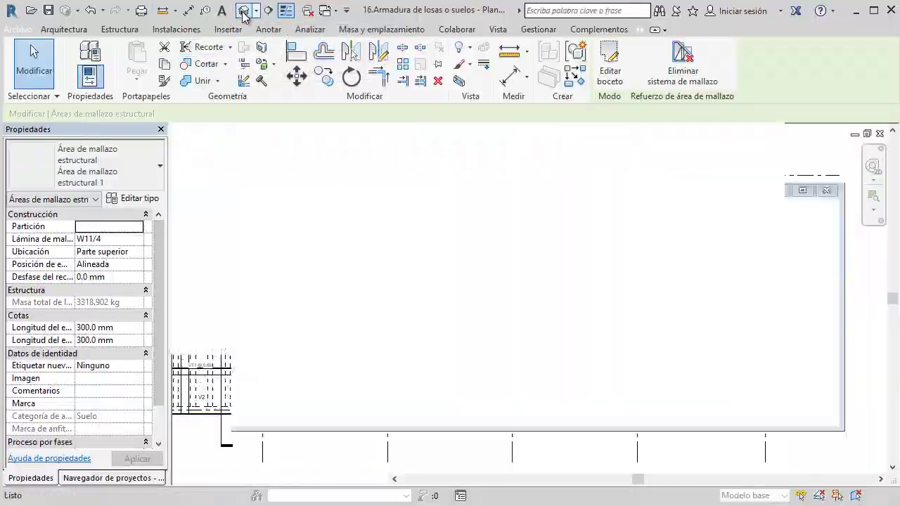
pyautogui.scroll(5, 450, 288)
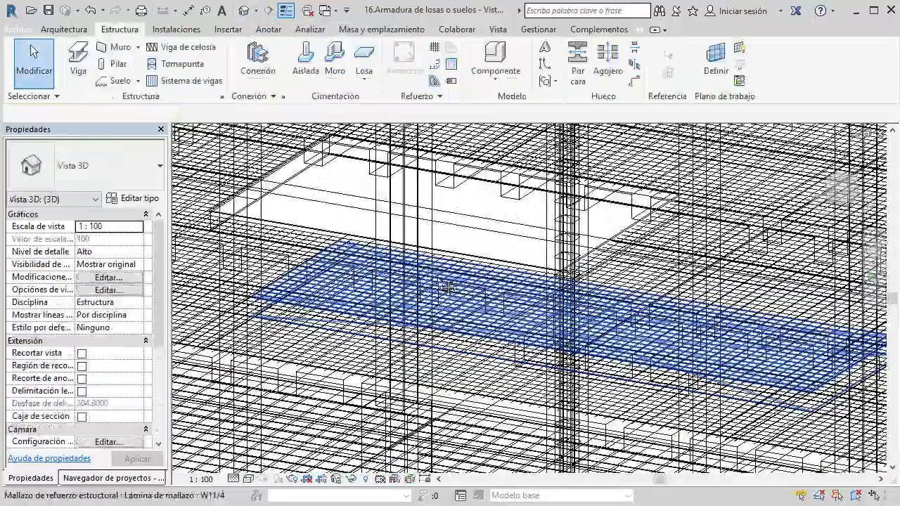
pyautogui.moveTo(447, 288)
pyautogui.keyDown('shift'); pyautogui.mouseDown(button='middle')
pyautogui.moveTo(476, 317)
pyautogui.moveTo(492, 268)
pyautogui.mouseUp(button='middle'); pyautogui.keyUp('shift')
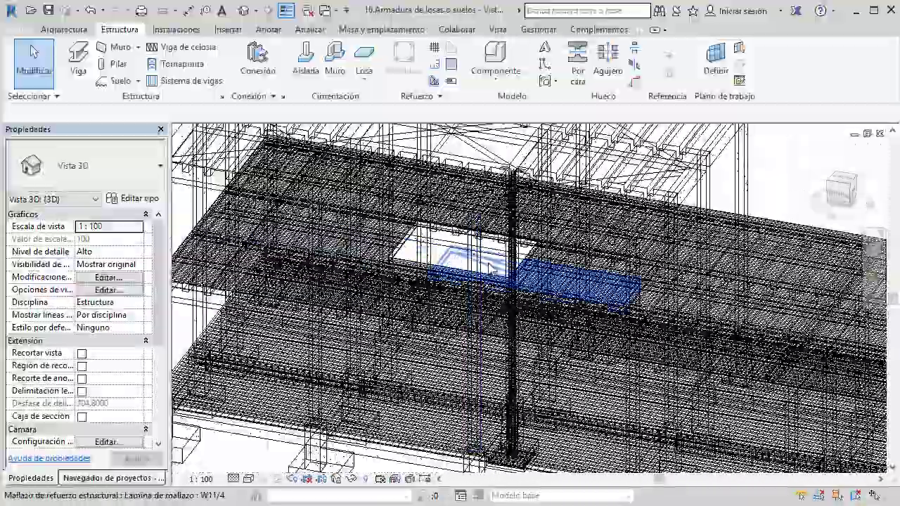
pyautogui.scroll(-2, 492, 268)
pyautogui.scroll(-3, 492, 269)
pyautogui.scroll(4, 638, 222)
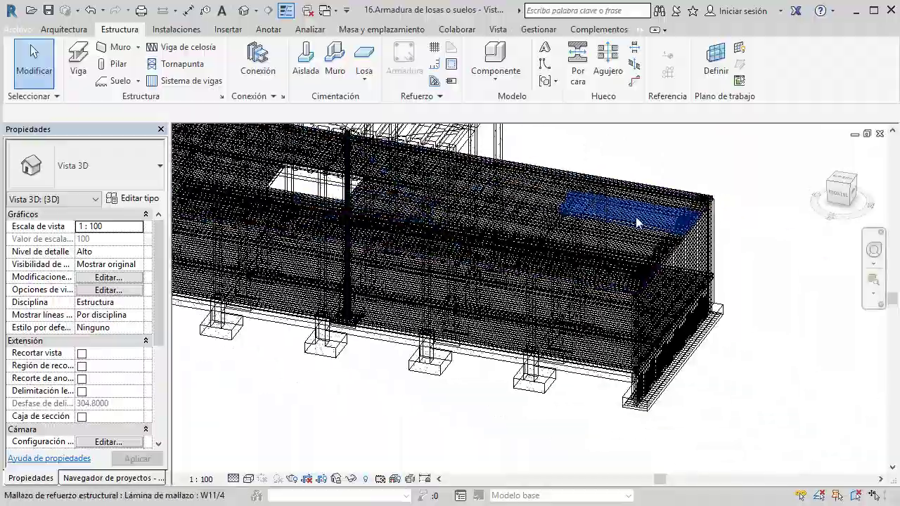
pyautogui.scroll(2, 638, 222)
pyautogui.scroll(-2, 609, 307)
pyautogui.scroll(2, 609, 308)
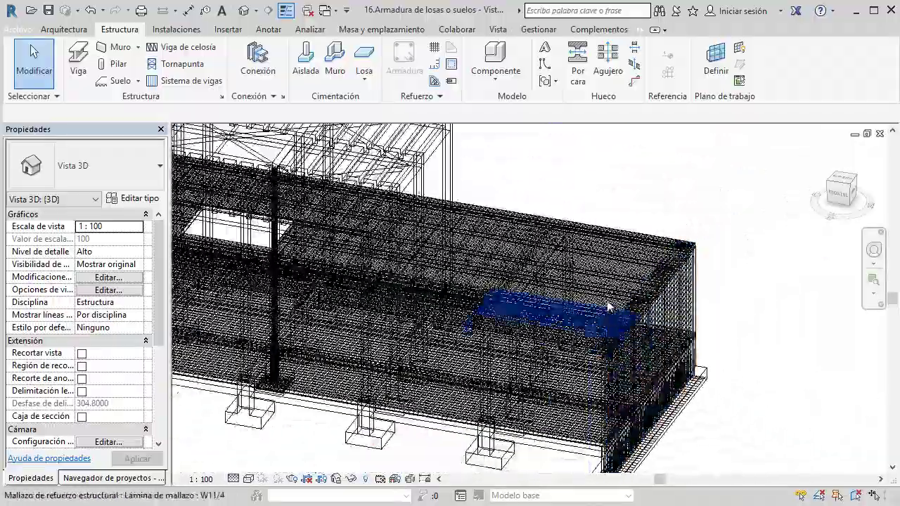
pyautogui.moveTo(597, 297)
pyautogui.keyDown('shift'); pyautogui.mouseDown(button='middle')
pyautogui.moveTo(587, 268)
pyautogui.moveTo(492, 211)
pyautogui.mouseUp(button='middle'); pyautogui.keyUp('shift')
pyautogui.scroll(2, 444, 172)
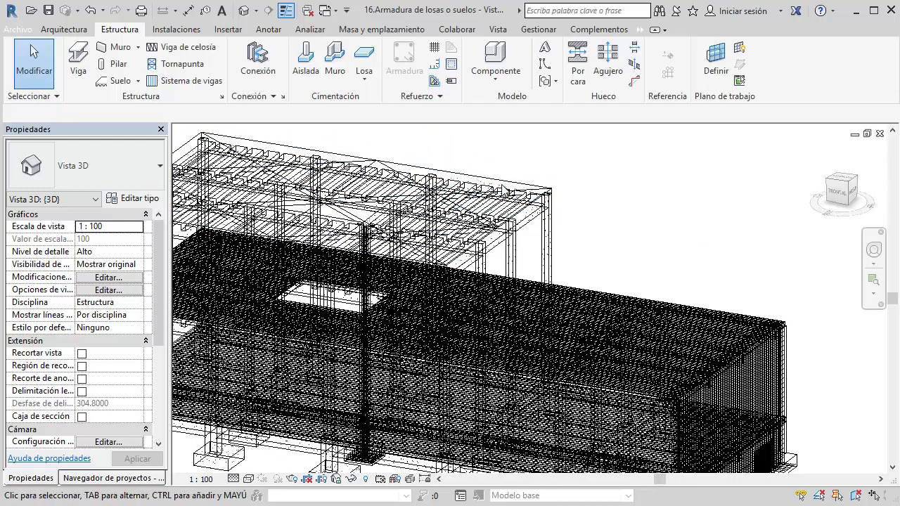
pyautogui.moveTo(781, 216); pyautogui.dragTo(763, 197, button='middle')
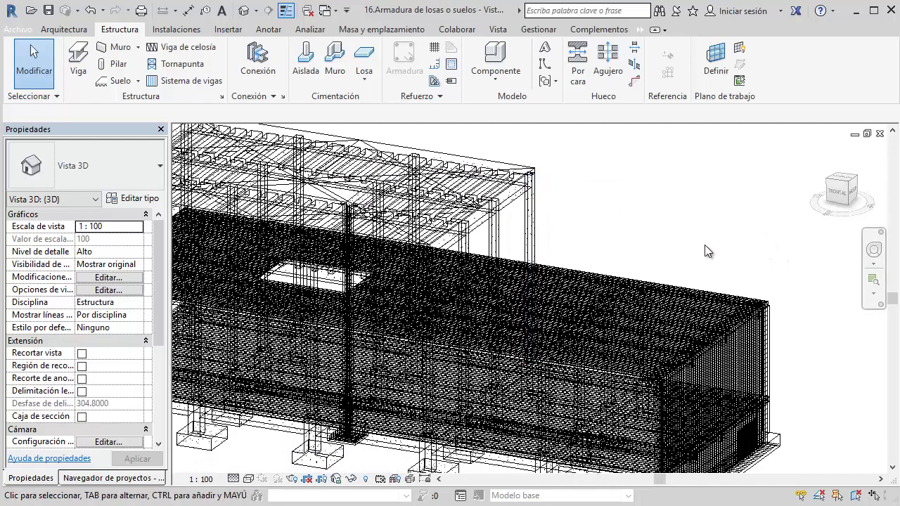
# Close the 3D view, open the 01 - Planta baja plan and select the ground slab
pyautogui.click(880, 133)
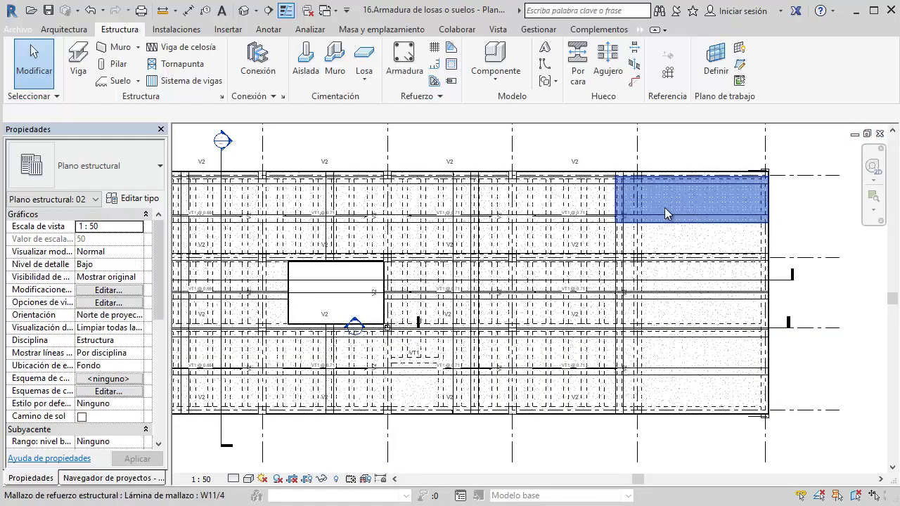
pyautogui.click(79, 482)
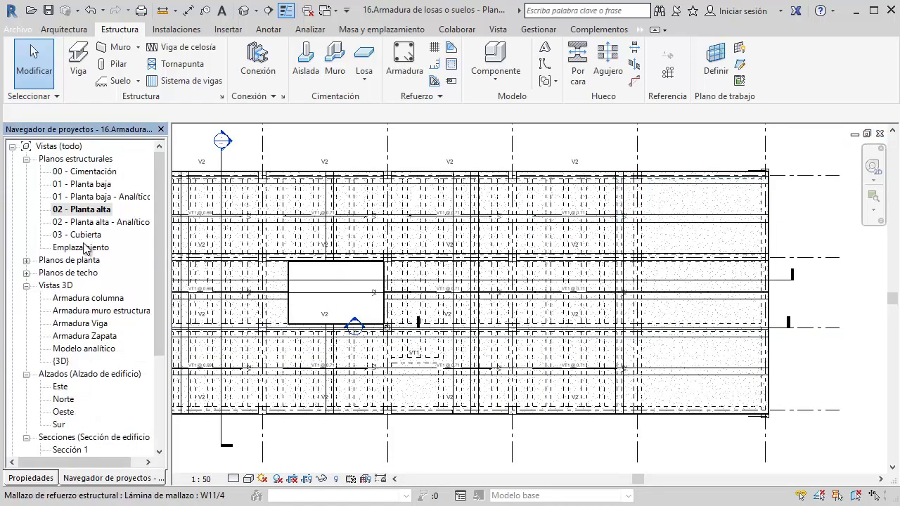
pyautogui.click(92, 185)
pyautogui.doubleClick(99, 186)
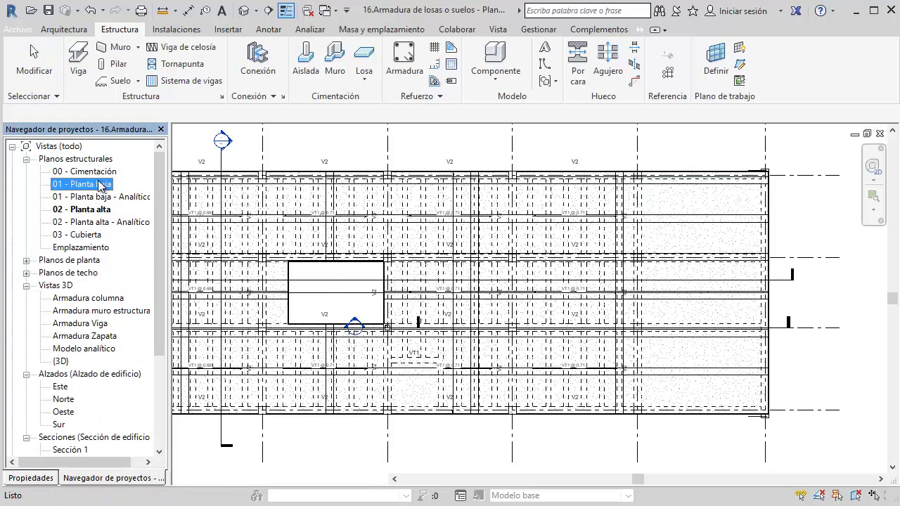
pyautogui.scroll(2, 524, 217)
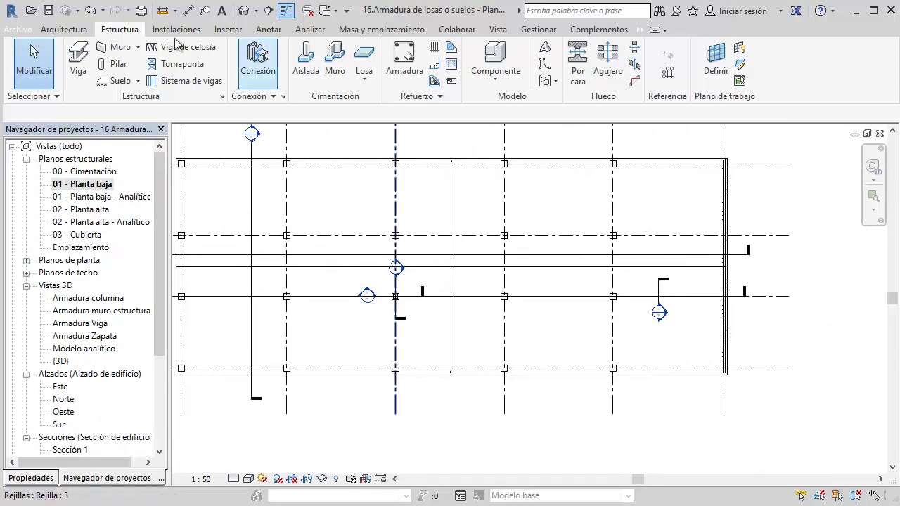
pyautogui.scroll(3, 710, 157)
pyautogui.click(721, 170)
pyautogui.scroll(2, 779, 144)
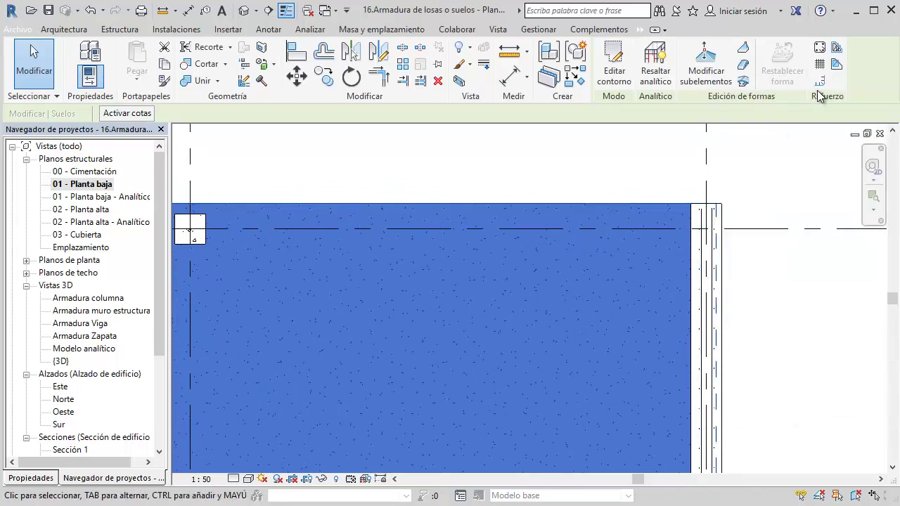
# Host path reinforcement on the ground slab using Pick Lines, with the bar direction flipped inward
pyautogui.click(820, 84)
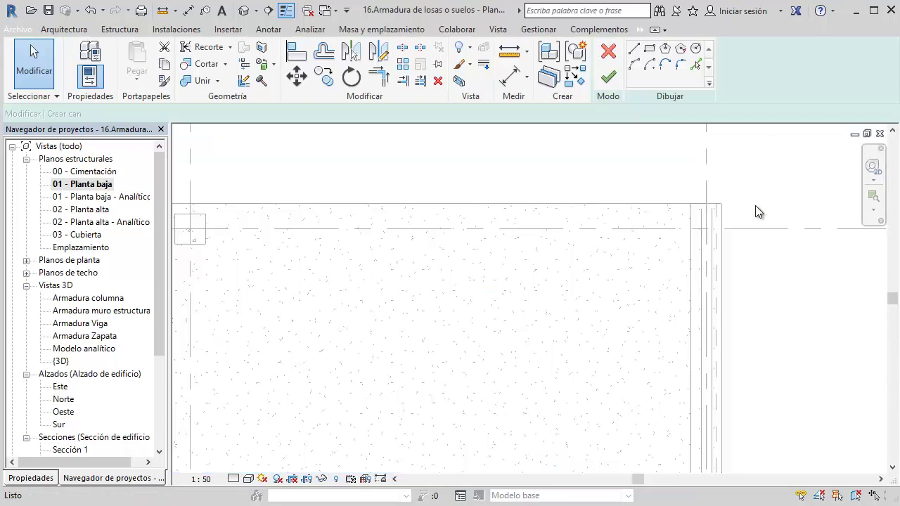
pyautogui.scroll(3, 745, 215)
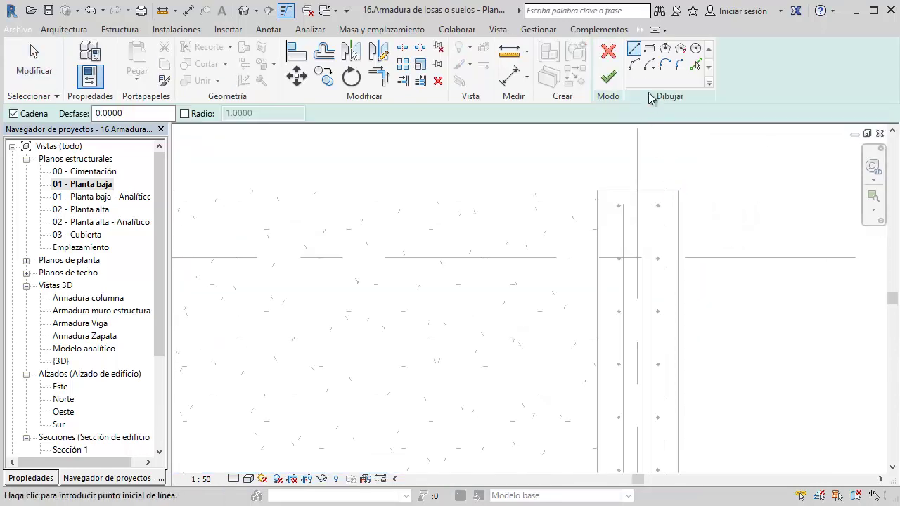
pyautogui.click(696, 64)
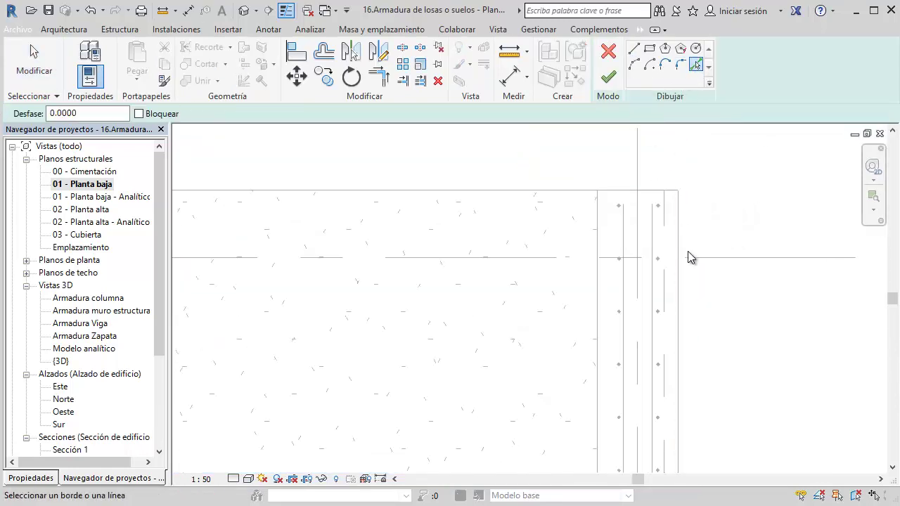
pyautogui.scroll(-2, 675, 232)
pyautogui.scroll(-2, 568, 197)
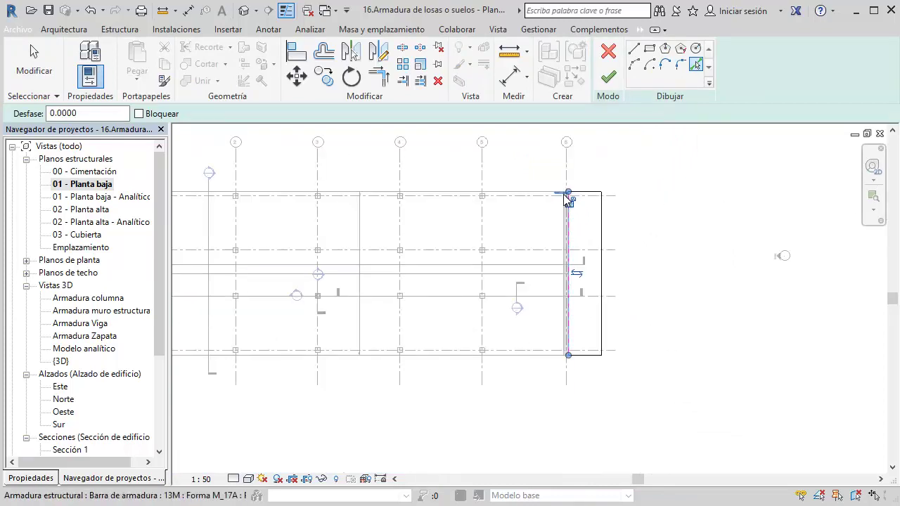
pyautogui.scroll(-2, 573, 225)
pyautogui.scroll(2, 575, 243)
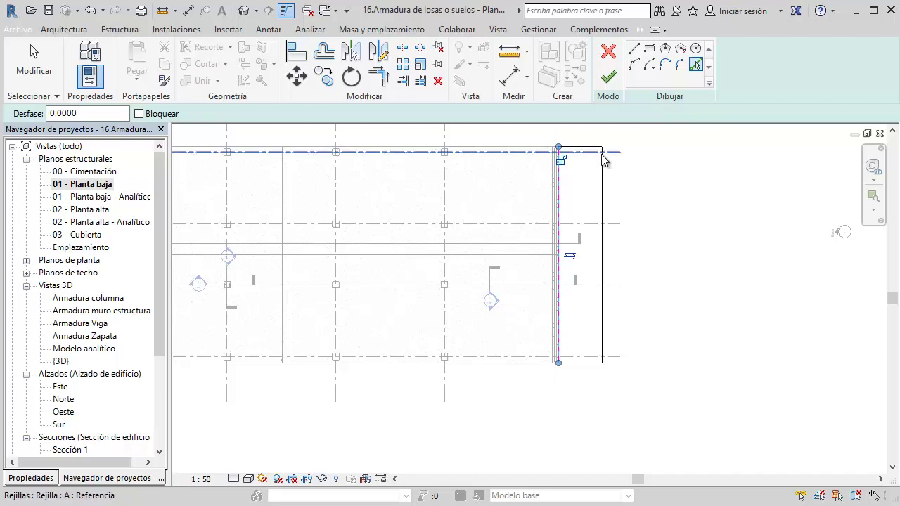
pyautogui.click(570, 255)
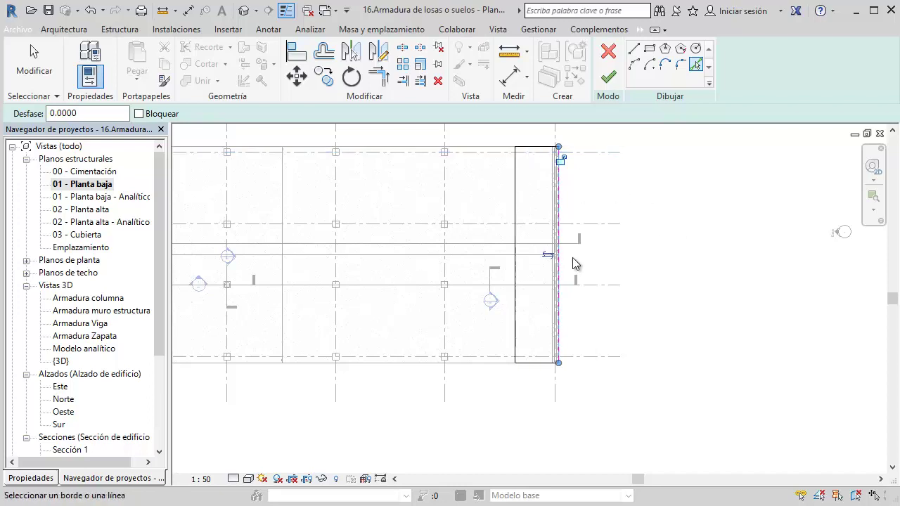
pyautogui.scroll(2, 563, 176)
pyautogui.scroll(2, 580, 181)
pyautogui.scroll(2, 597, 168)
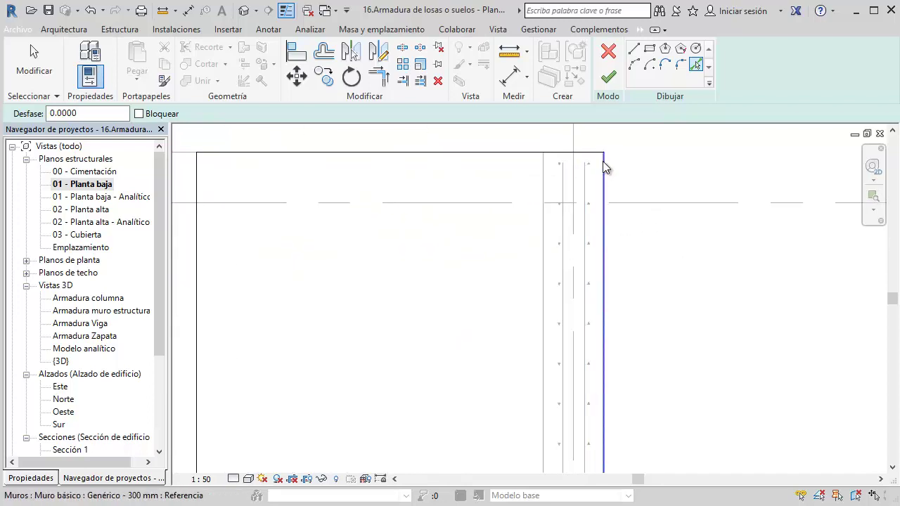
pyautogui.scroll(2, 605, 164)
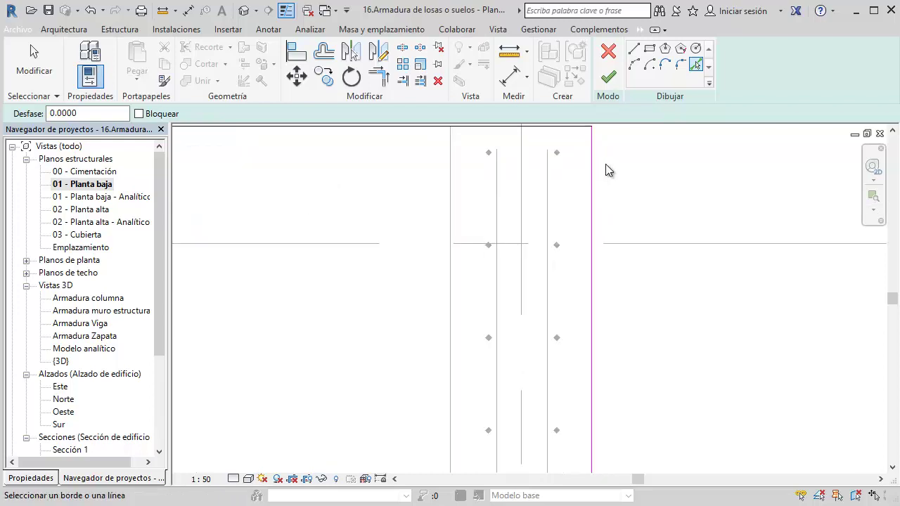
# Pick the right-hand wall edge as the path line and shift it onto the wall face
pyautogui.click(595, 161)
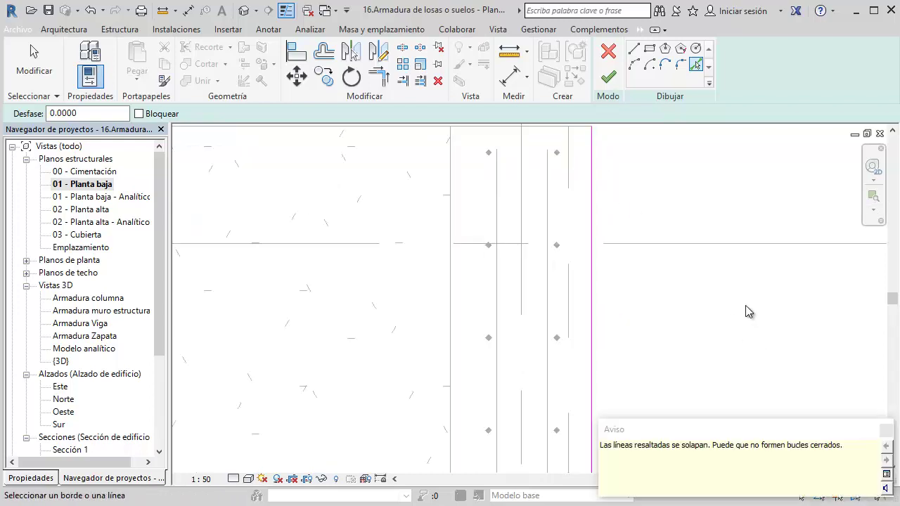
pyautogui.press('Escape')
pyautogui.click(592, 182)
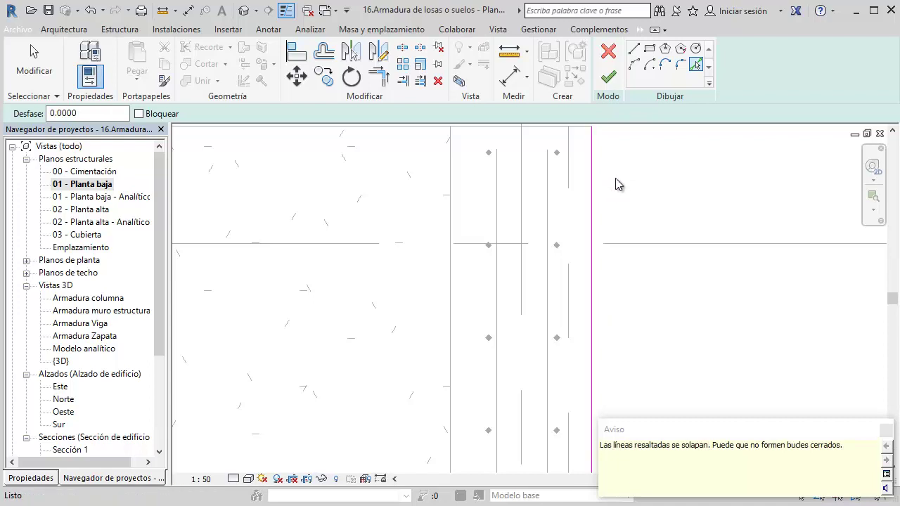
pyautogui.press('Escape')
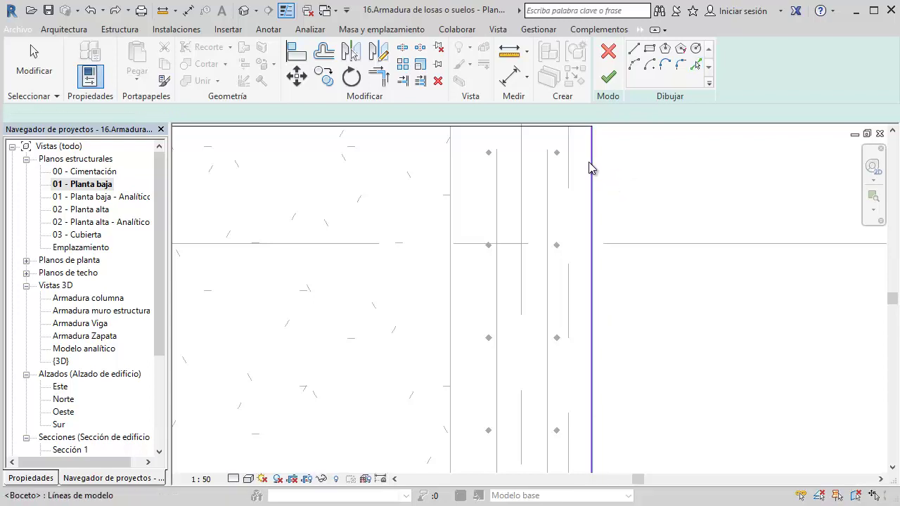
pyautogui.press('Escape')
pyautogui.click(591, 164)
pyautogui.moveTo(590, 164); pyautogui.dragTo(568, 160)
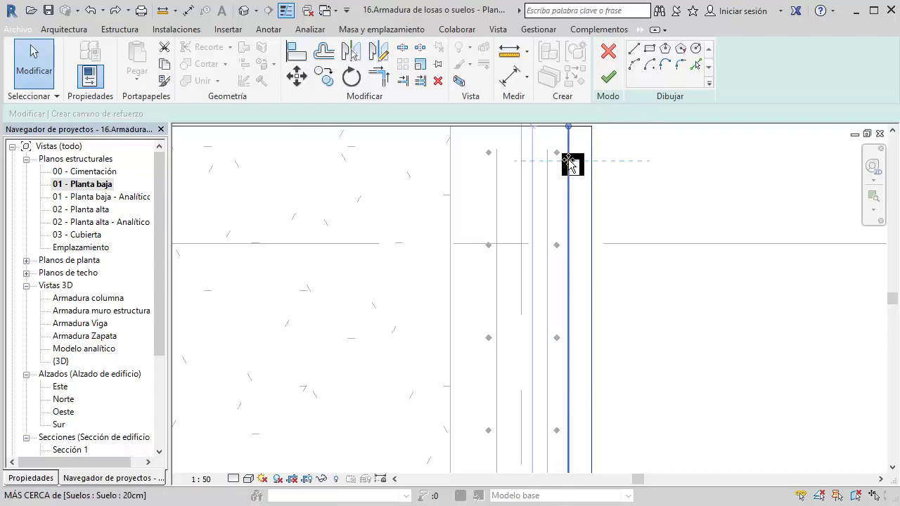
pyautogui.click(609, 169)
pyautogui.scroll(-2, 622, 169)
pyautogui.scroll(-2, 621, 162)
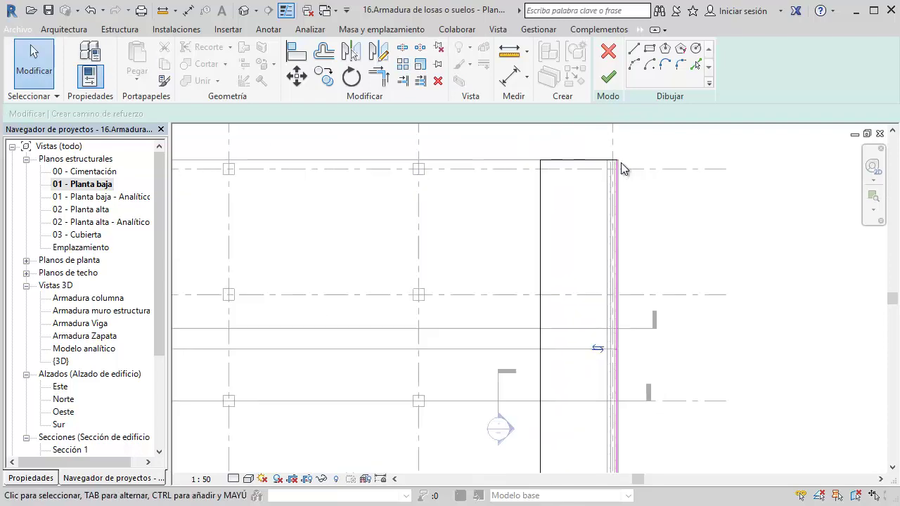
pyautogui.scroll(-2, 621, 165)
pyautogui.scroll(-1, 612, 204)
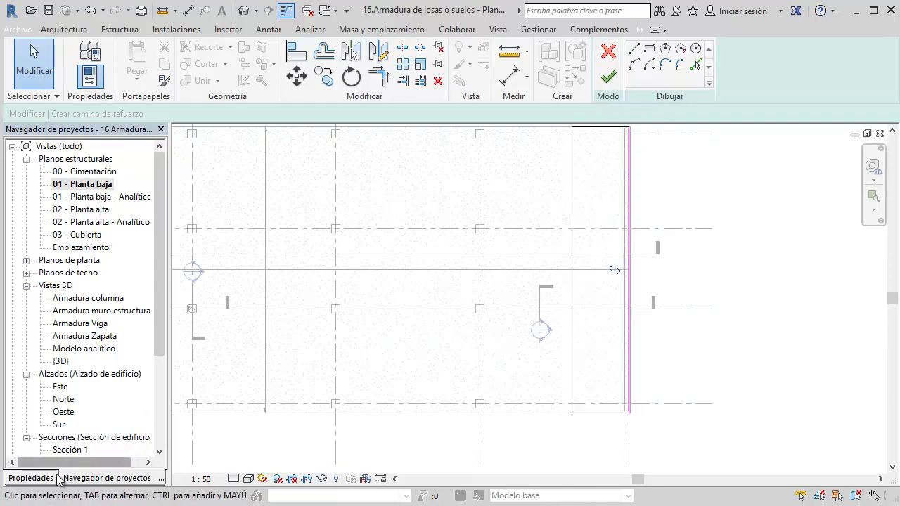
# Set Barra principal - Longitud to 1000 mm and keep Barra principal tipo at 13M
pyautogui.click(31, 478)
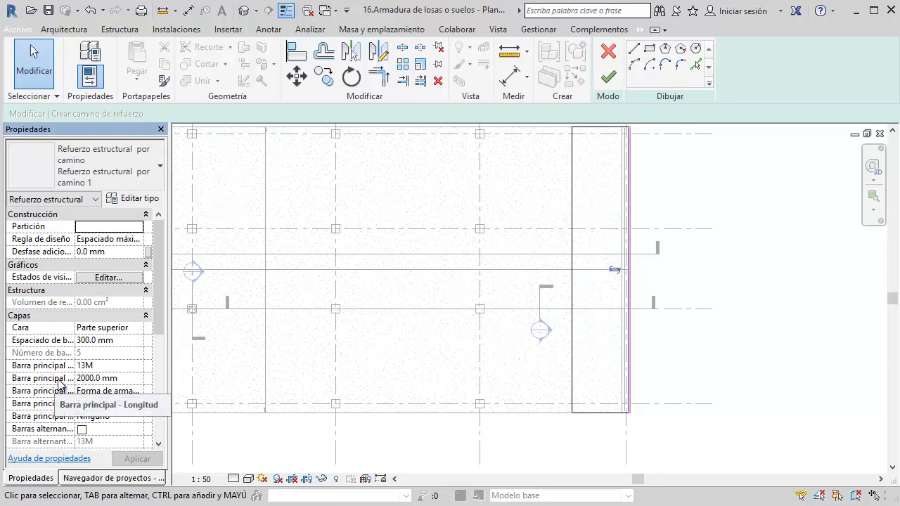
pyautogui.scroll(1, 592, 138)
pyautogui.moveTo(592, 138); pyautogui.dragTo(572, 197, button='middle')
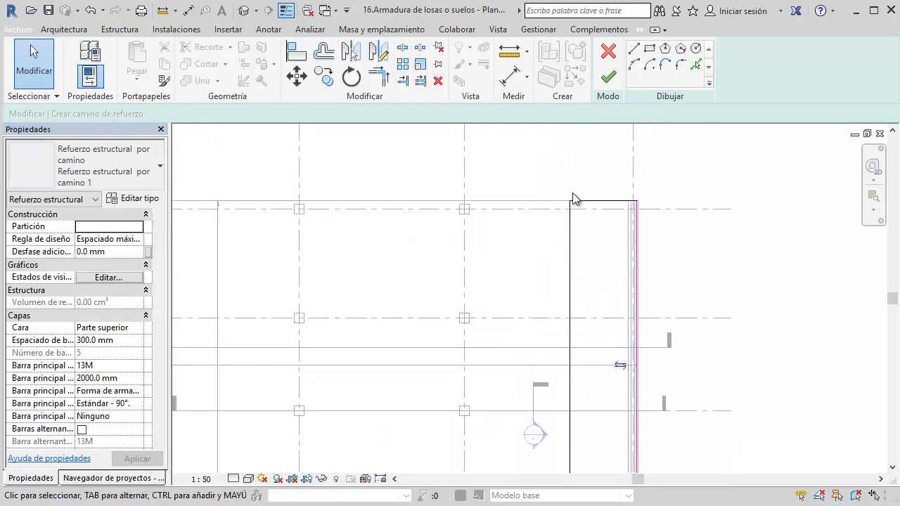
pyautogui.click(123, 380)
pyautogui.write('100')
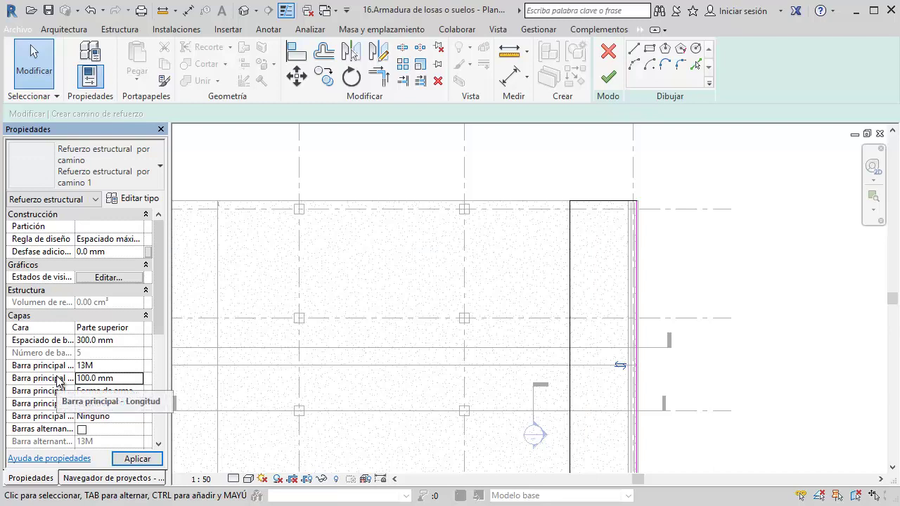
pyautogui.click(117, 379)
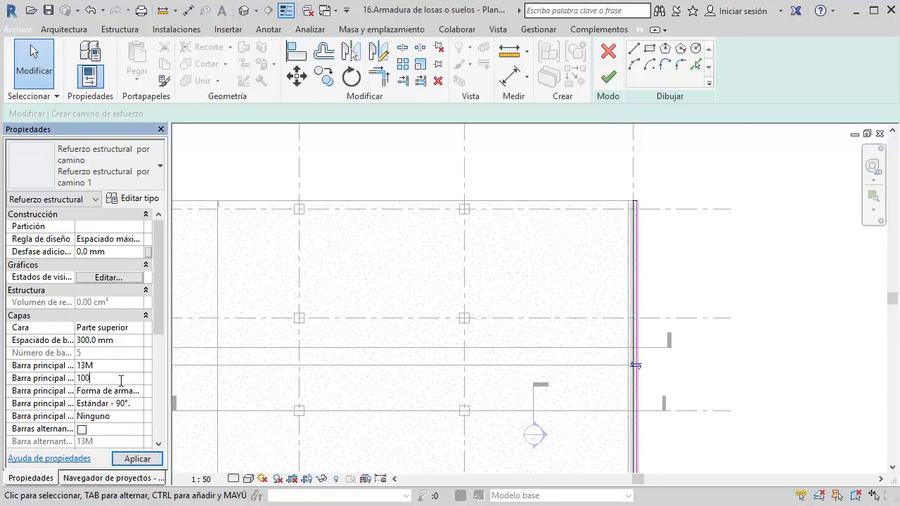
pyautogui.scroll(1, 535, 310)
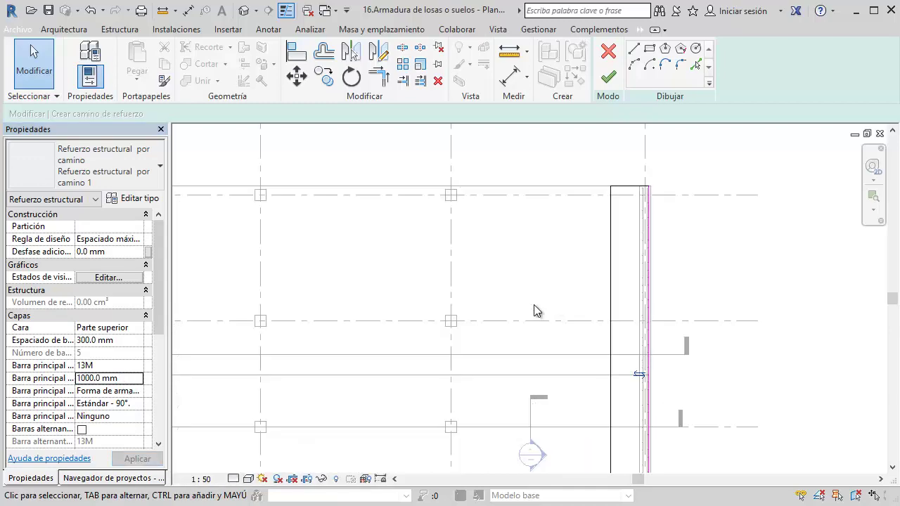
pyautogui.click(122, 368)
pyautogui.click(137, 367)
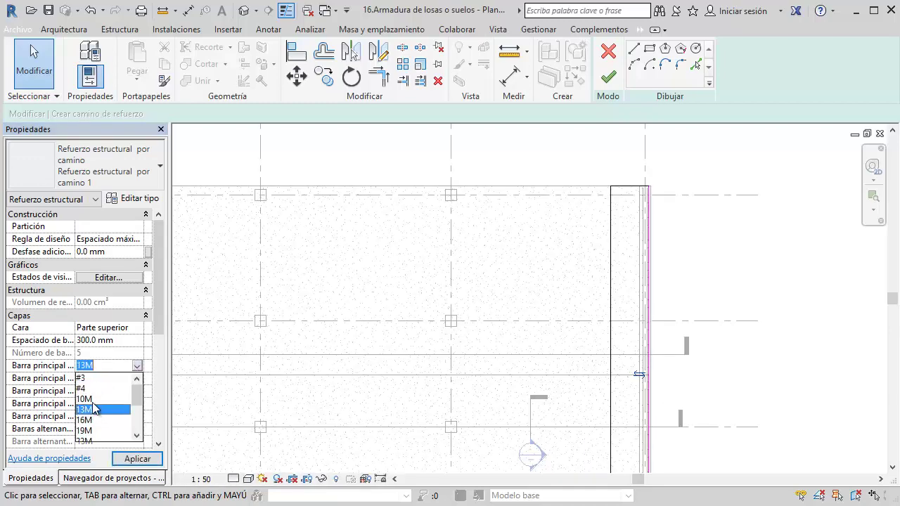
pyautogui.click(95, 409)
pyautogui.moveTo(548, 394)
pyautogui.mouseDown(button='middle')
pyautogui.moveTo(535, 250)
pyautogui.moveTo(668, 260)
pyautogui.moveTo(606, 210)
pyautogui.moveTo(663, 180)
pyautogui.moveTo(616, 105)
pyautogui.mouseUp(button='middle')
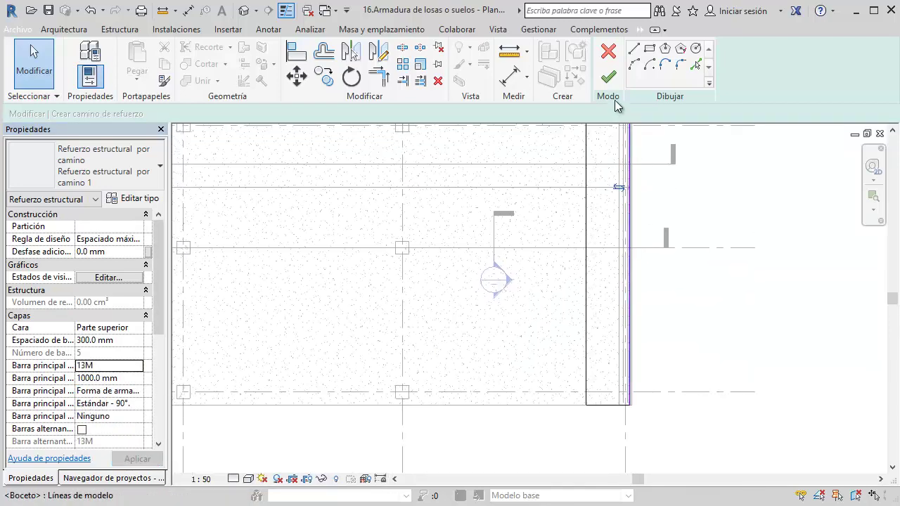
# Finish the path reinforcement sketch, creating 34 13M bars along the slab edge
pyautogui.click(609, 78)
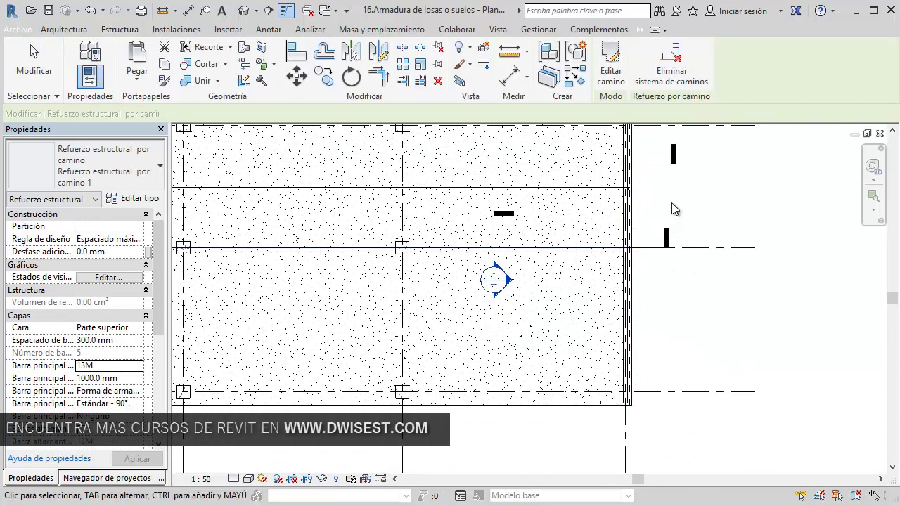
pyautogui.press('Escape')
pyautogui.scroll(-2, 283, 364)
pyautogui.scroll(-1, 283, 364)
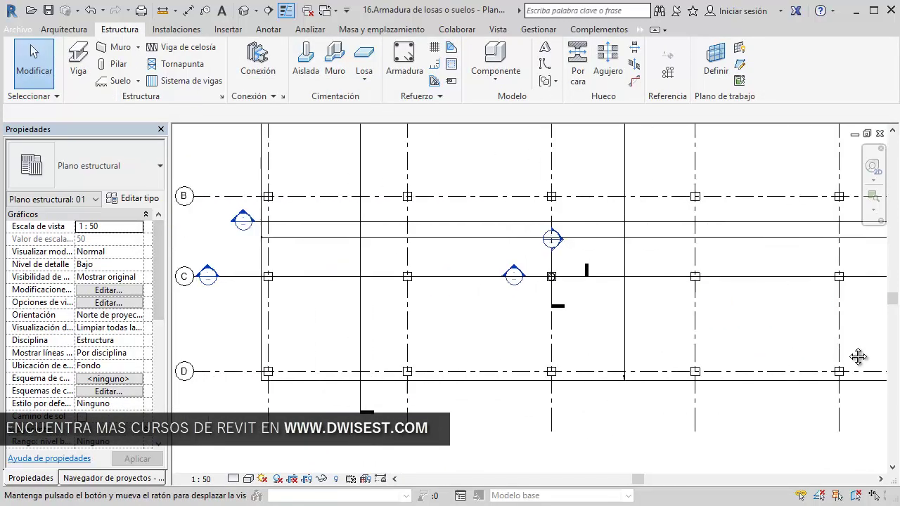
pyautogui.moveTo(212, 281); pyautogui.dragTo(294, 282, button='middle')
# Open section Sección 5 and select the bent 13M slab-edge bar hooked into the wall
pyautogui.doubleClick(288, 274)
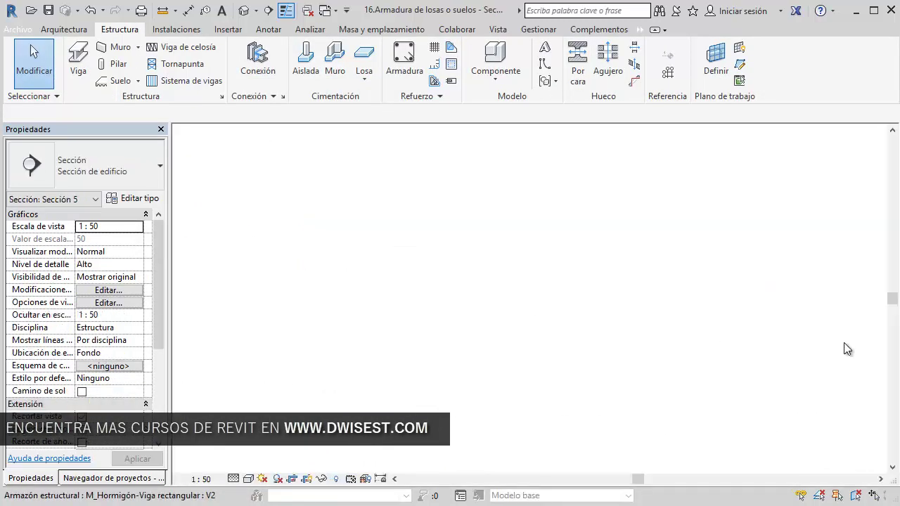
pyautogui.scroll(1, 828, 330)
pyautogui.scroll(2, 787, 281)
pyautogui.scroll(2, 724, 380)
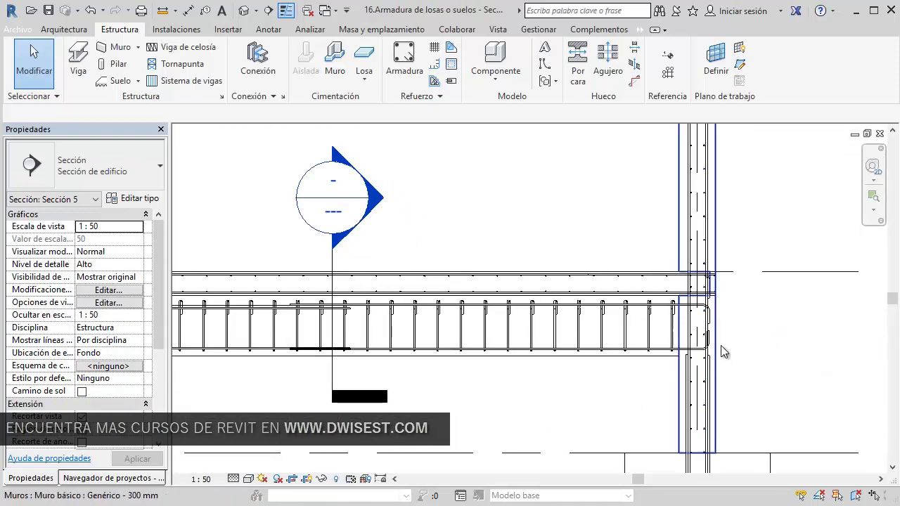
pyautogui.scroll(2, 714, 276)
pyautogui.scroll(1, 710, 282)
pyautogui.scroll(1, 708, 284)
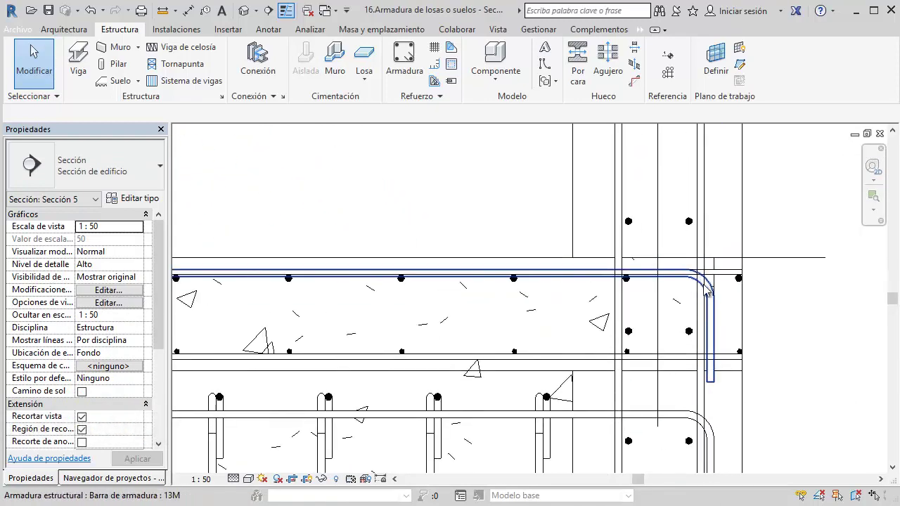
pyautogui.click(708, 291)
pyautogui.scroll(-2, 635, 297)
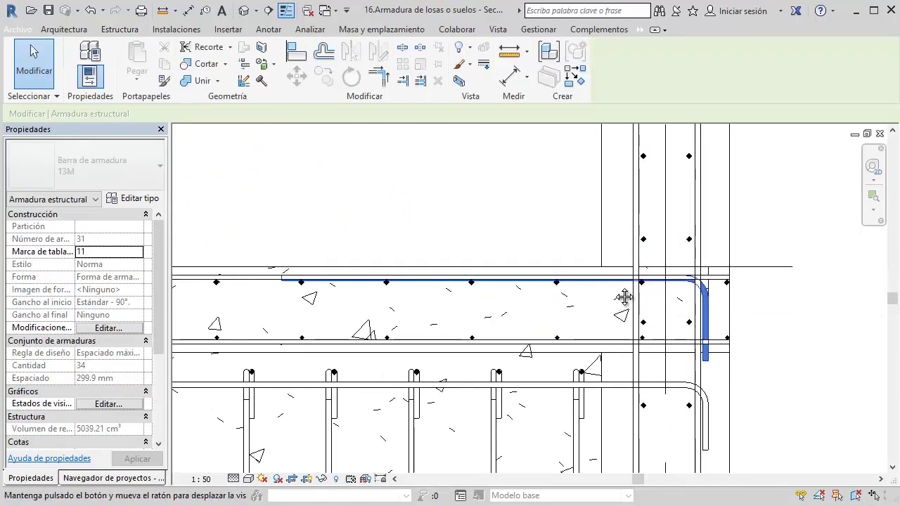
pyautogui.moveTo(623, 298)
pyautogui.mouseDown(button='middle')
pyautogui.moveTo(623, 264)
pyautogui.moveTo(664, 230)
pyautogui.mouseUp(button='middle')
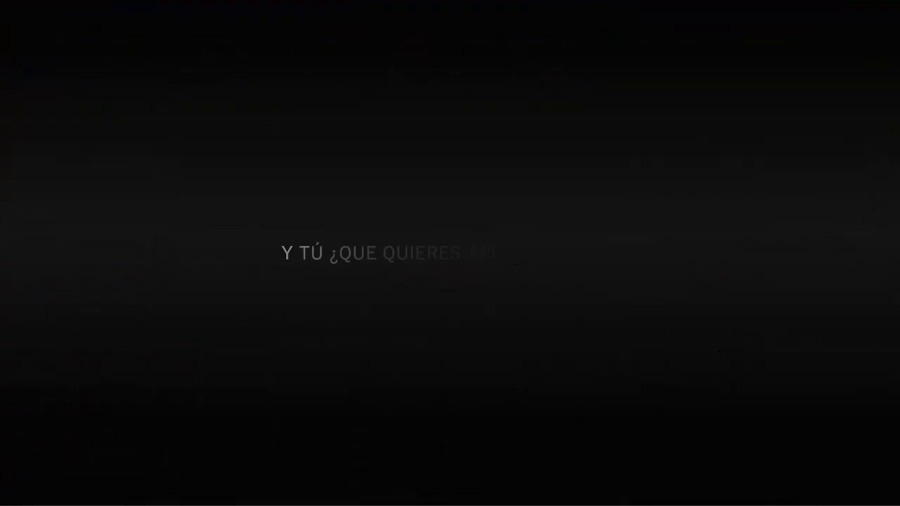